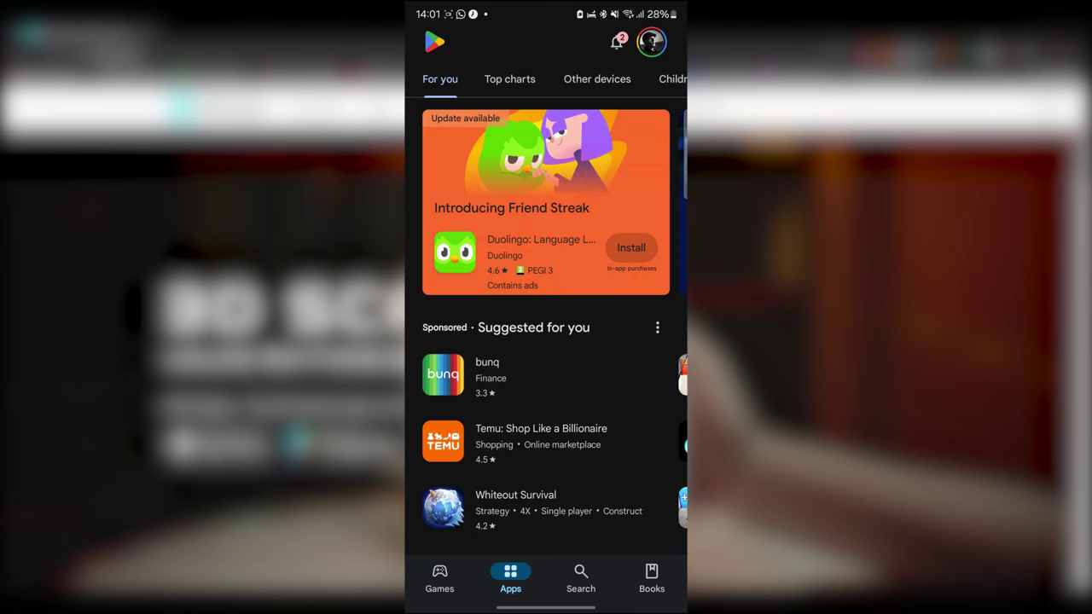
Search Google Play for 'kiri' and launch the installed KIRI Engine app from its listing.
click(580, 579)
click(537, 42)
text(k)
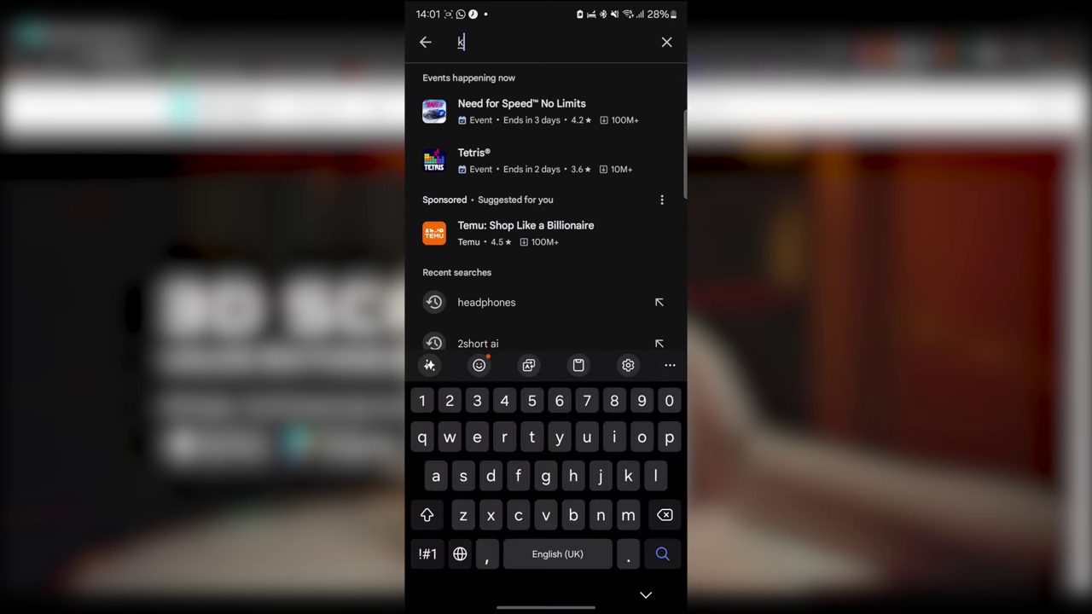
text(iri)
click(482, 84)
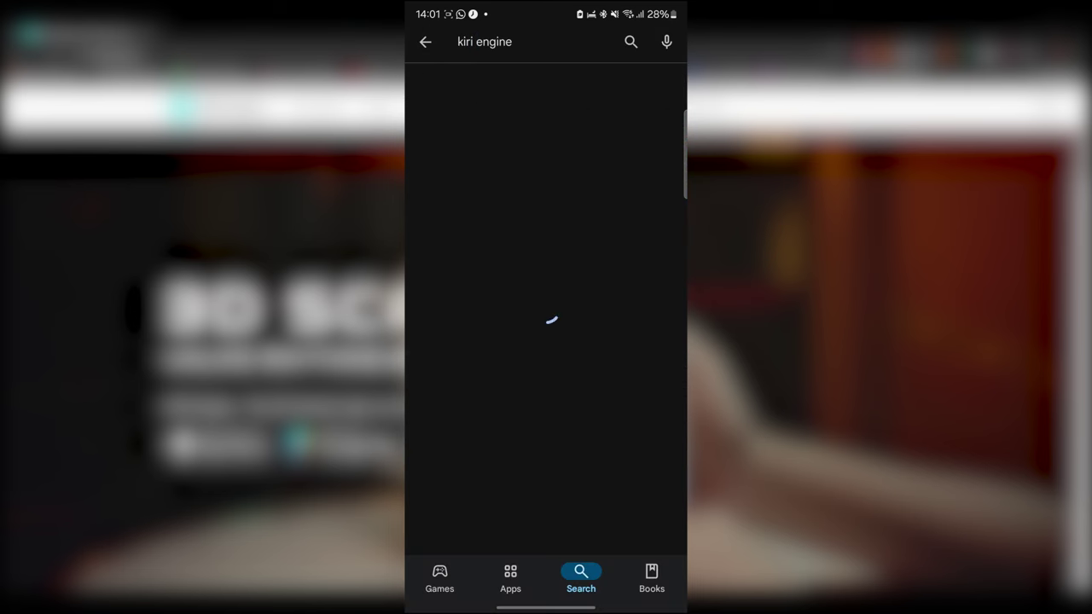
click(541, 311)
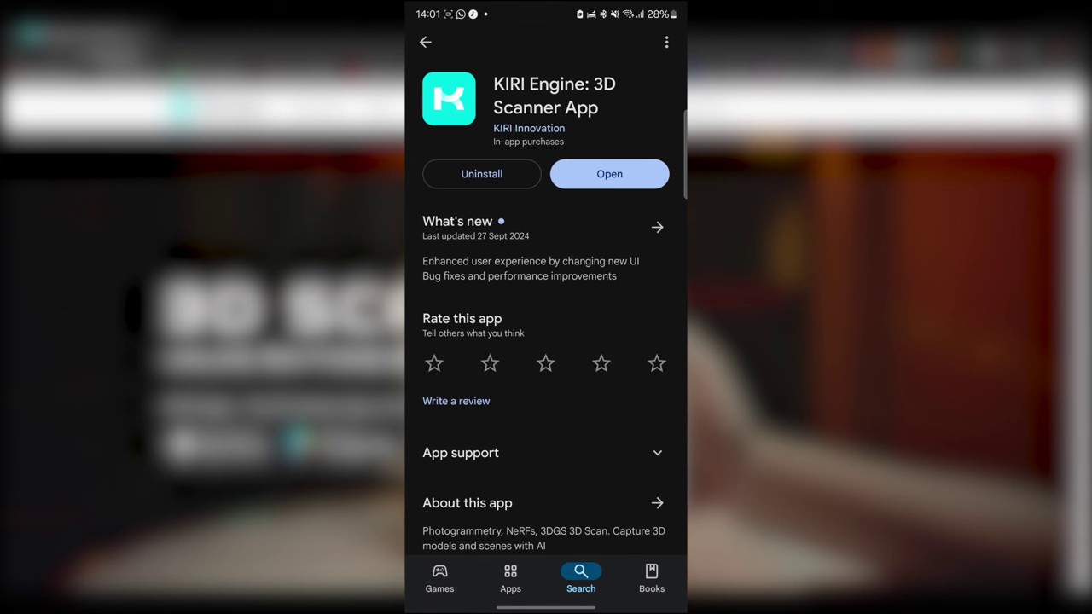
click(609, 173)
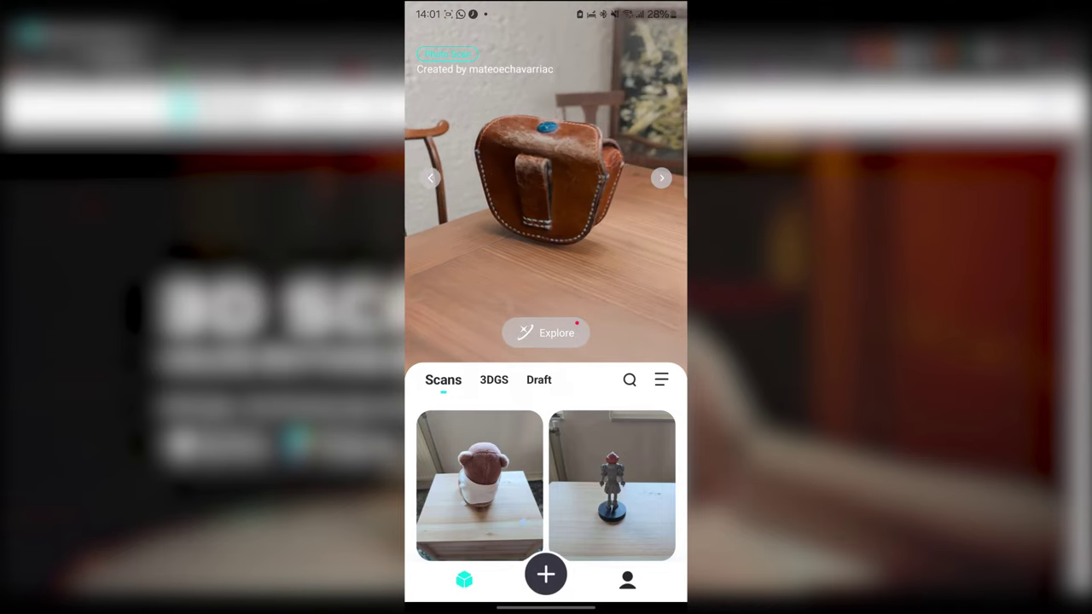
Browse the saved scans, then bring up the Photo, Featureless and 3DGS scan choices.
scroll(546, 341, down, 5)
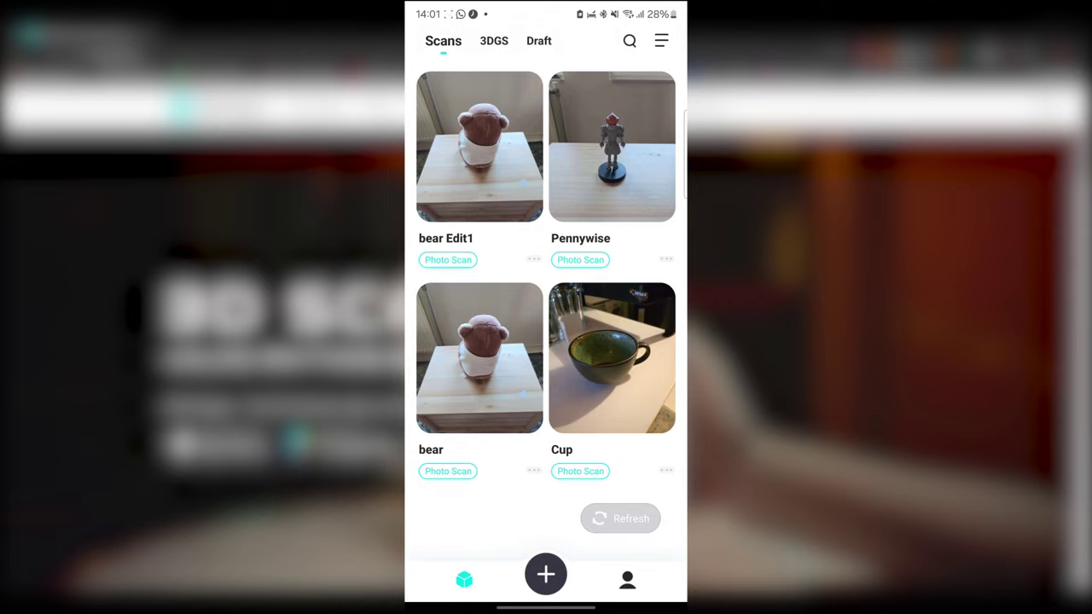
scroll(546, 341, up, 2)
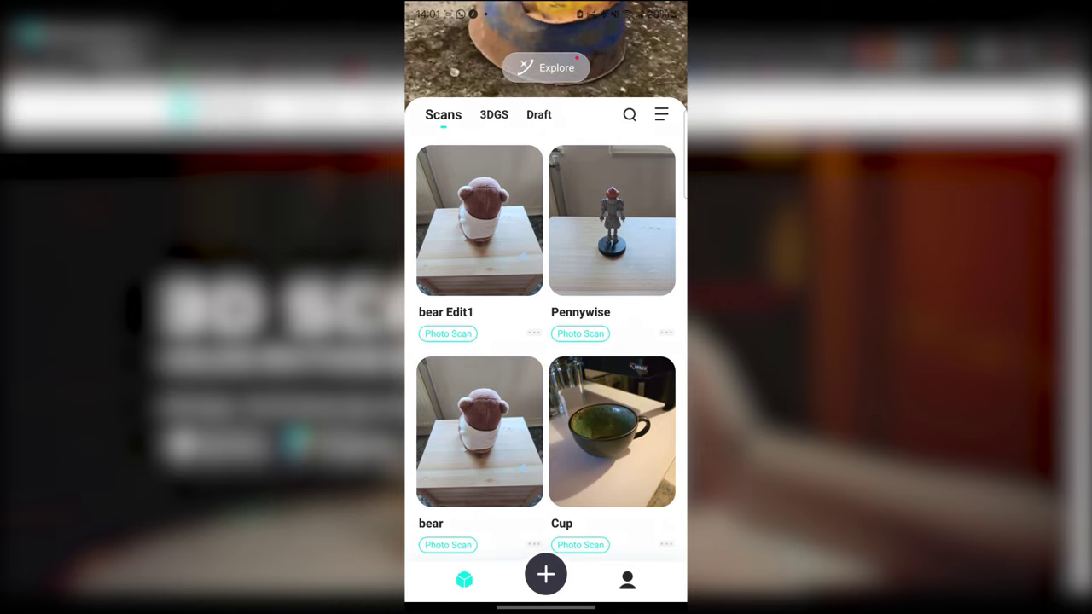
scroll(546, 341, up, 4)
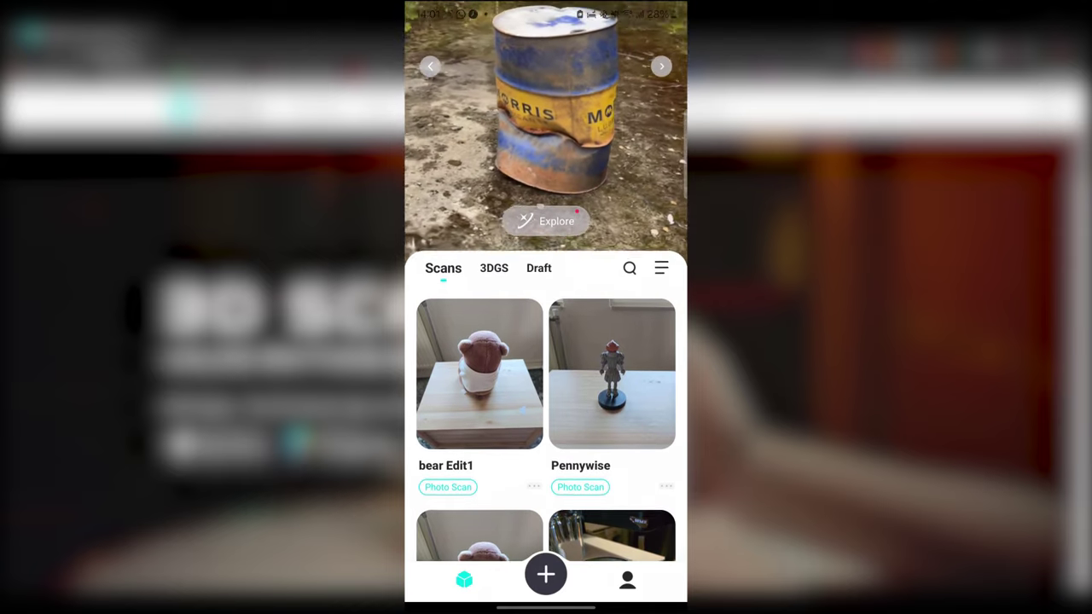
scroll(546, 341, down, 5)
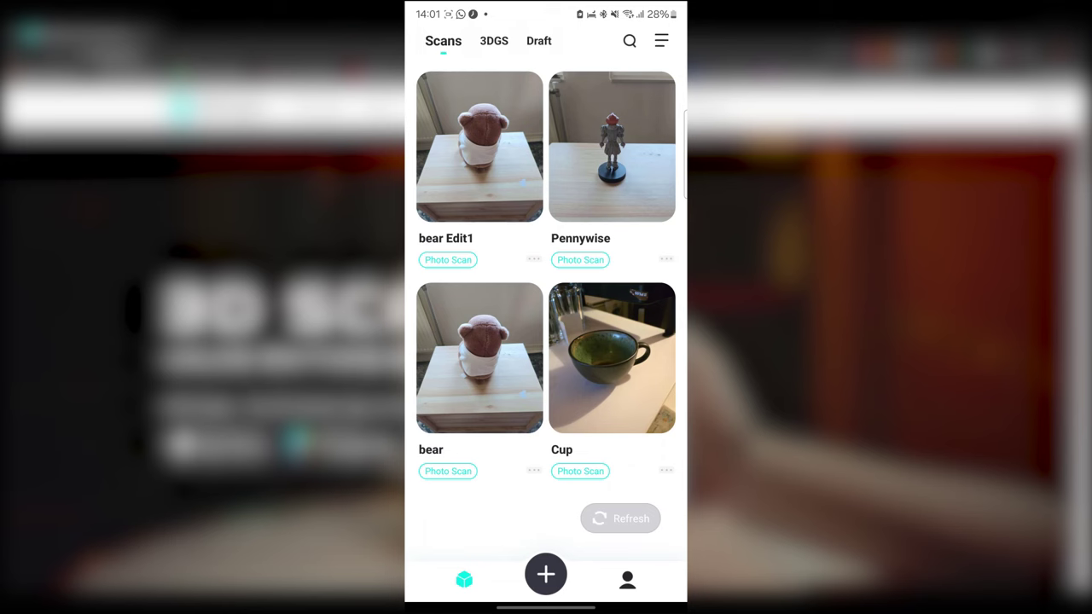
scroll(546, 341, up, 3)
scroll(546, 341, down, 3)
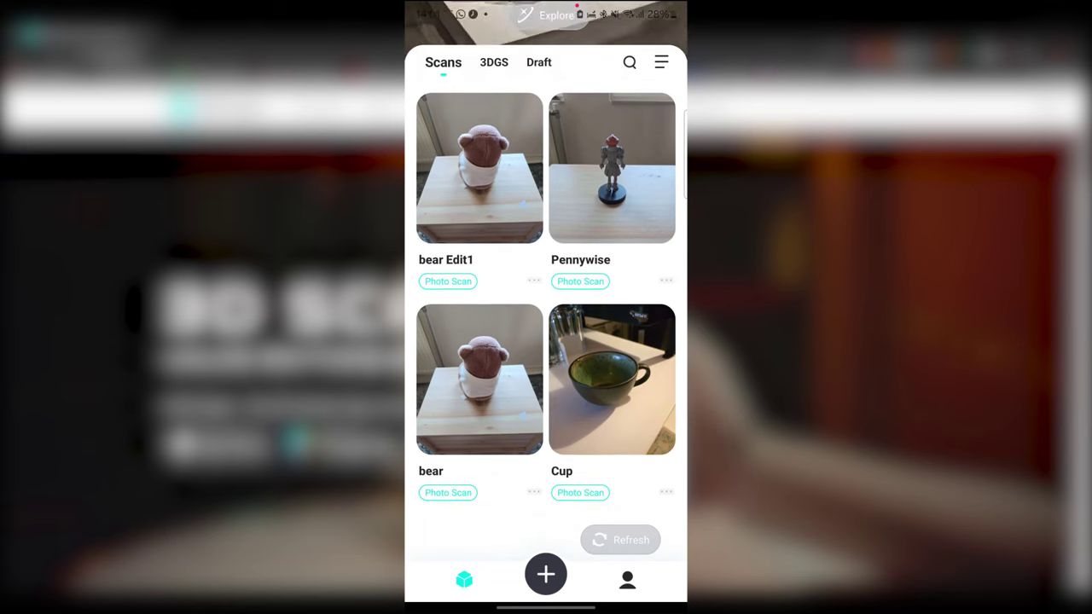
click(545, 574)
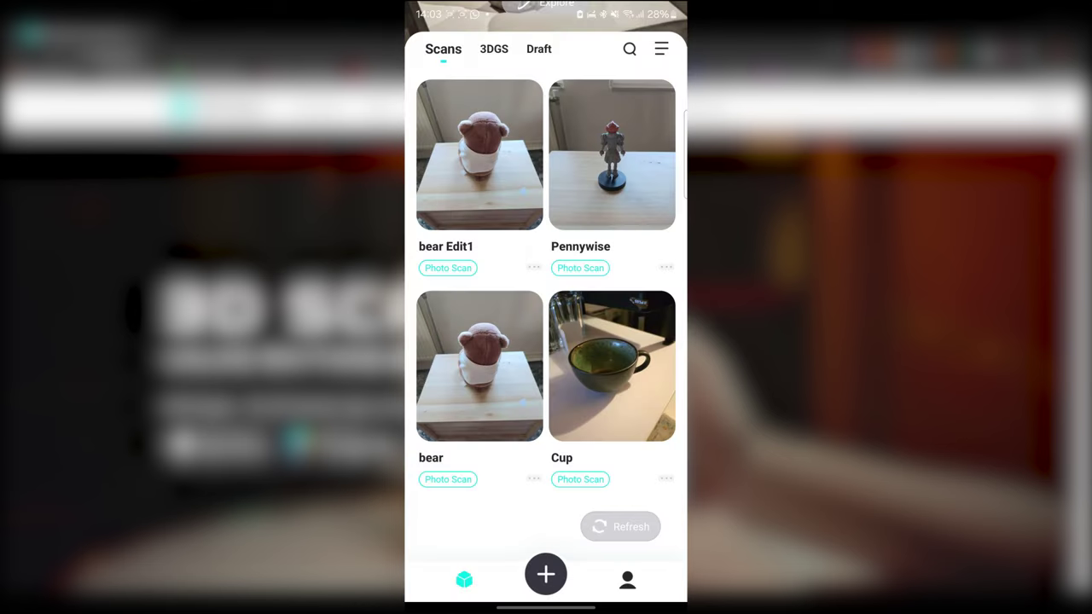
Start a Photo Scan of the Pennywise figure with auto capture and manual (M) camera mode.
click(546, 574)
click(465, 390)
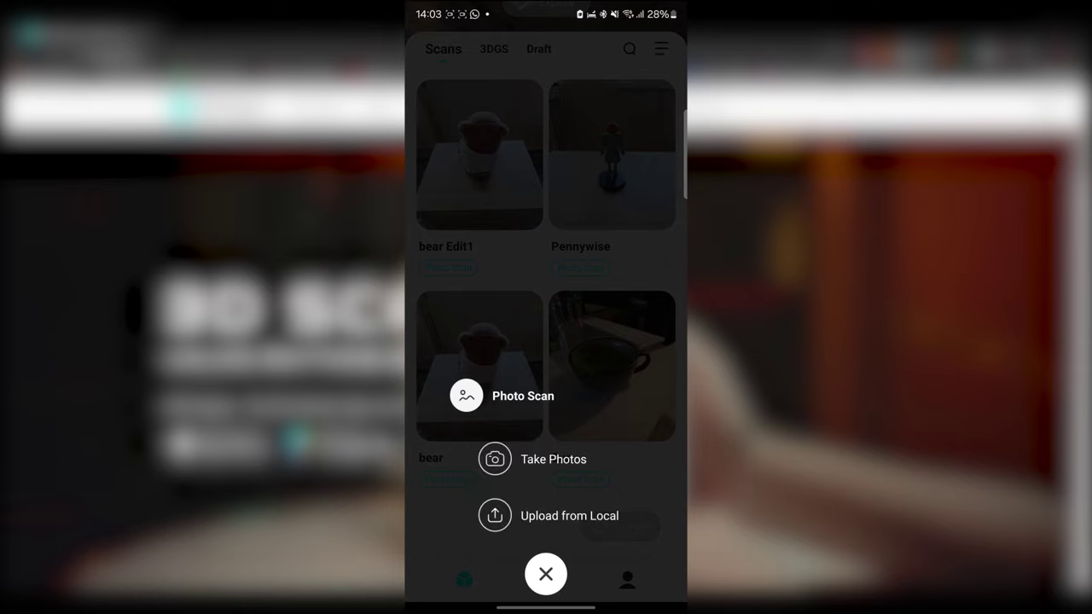
click(495, 459)
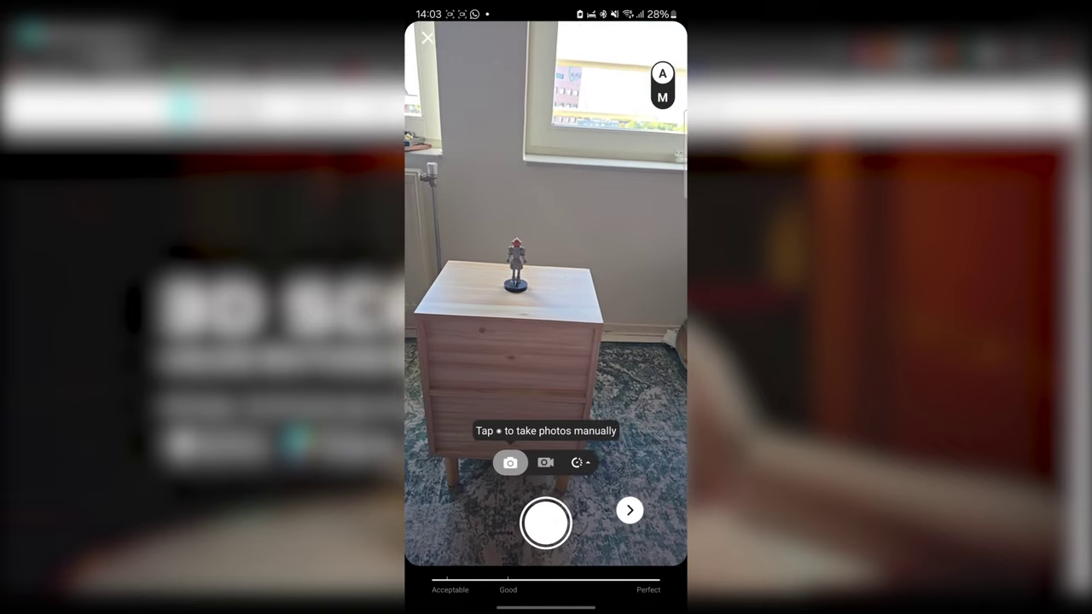
click(545, 462)
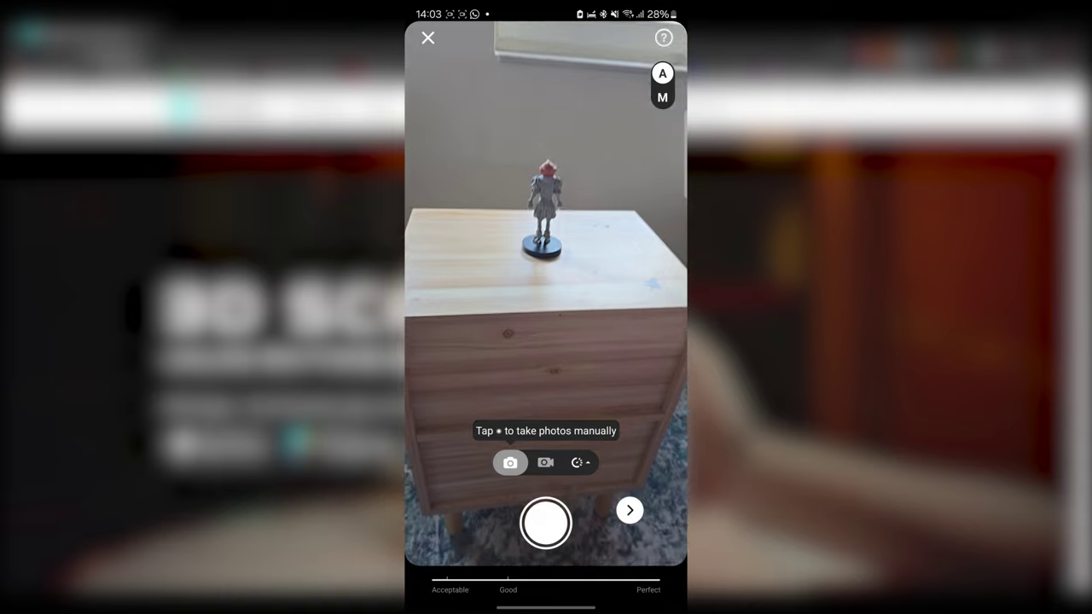
click(661, 98)
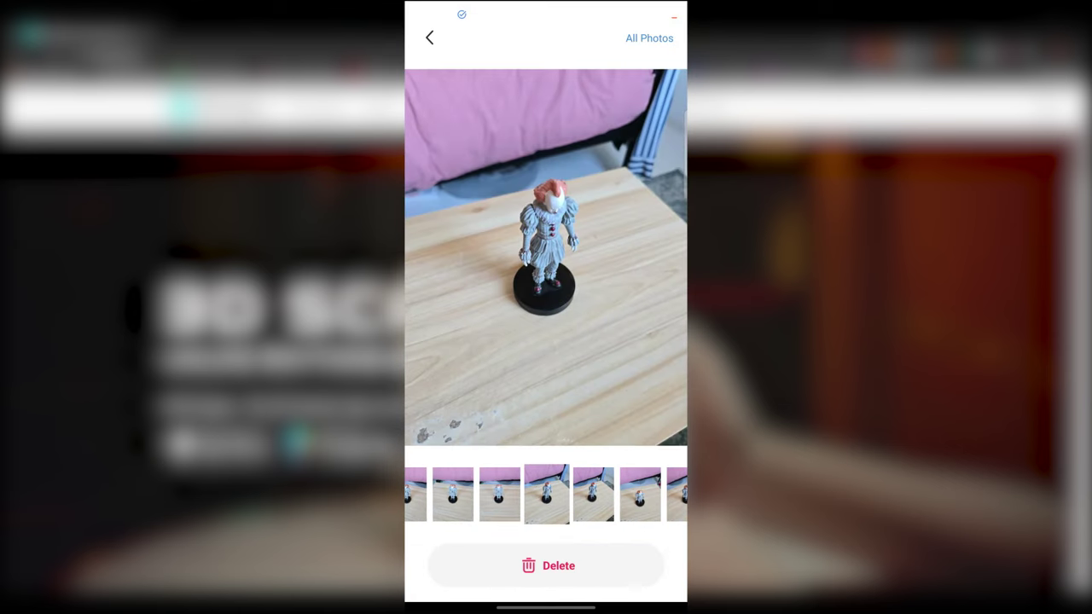
Review the shots, cancelling two deletions and deleting the first three bad photos.
click(559, 565)
click(485, 370)
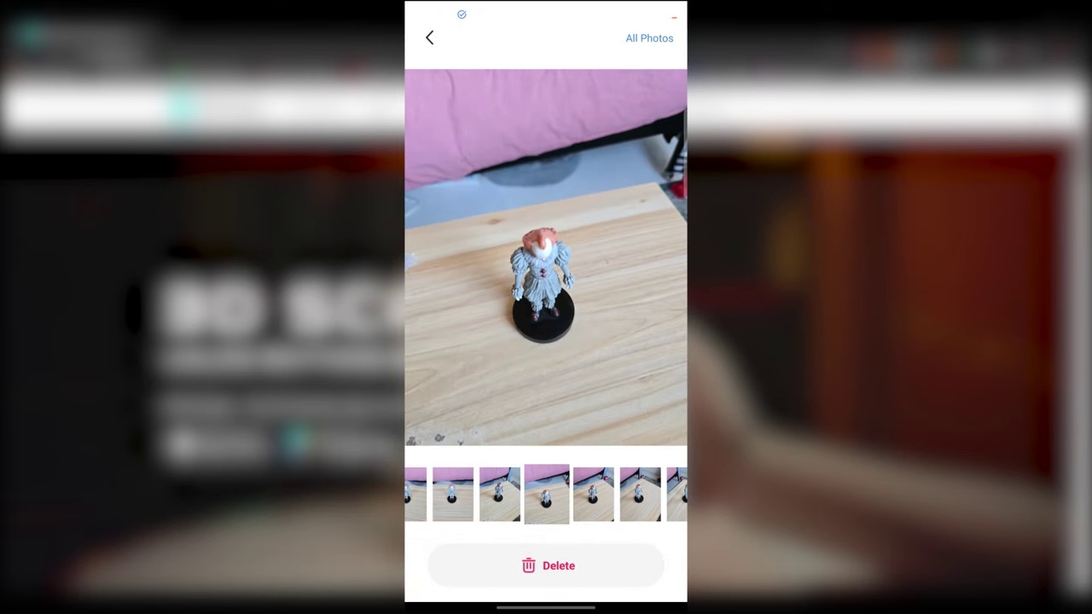
click(559, 565)
click(485, 370)
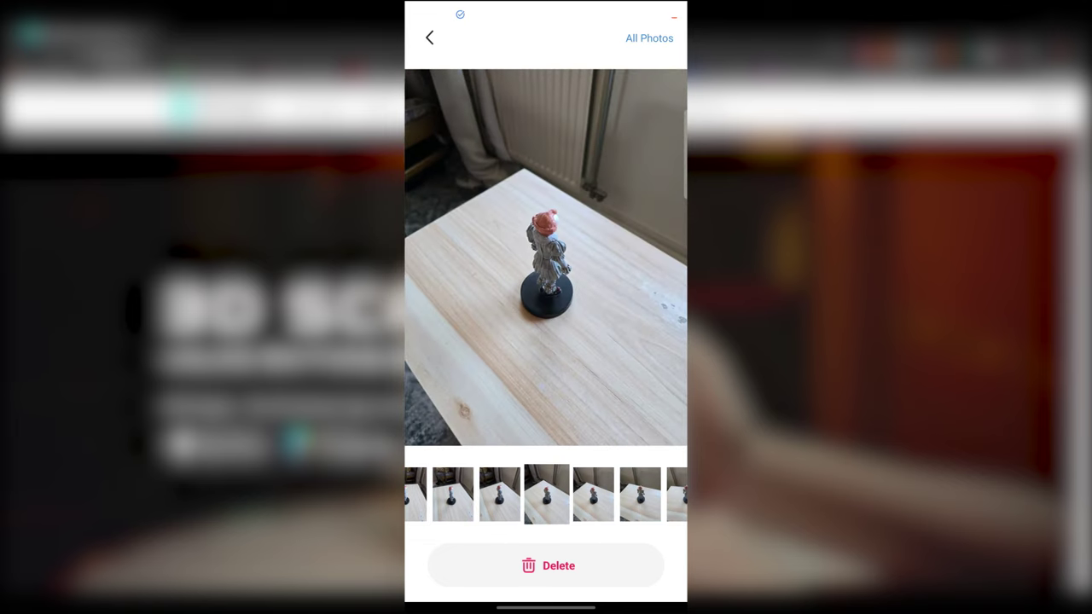
click(546, 565)
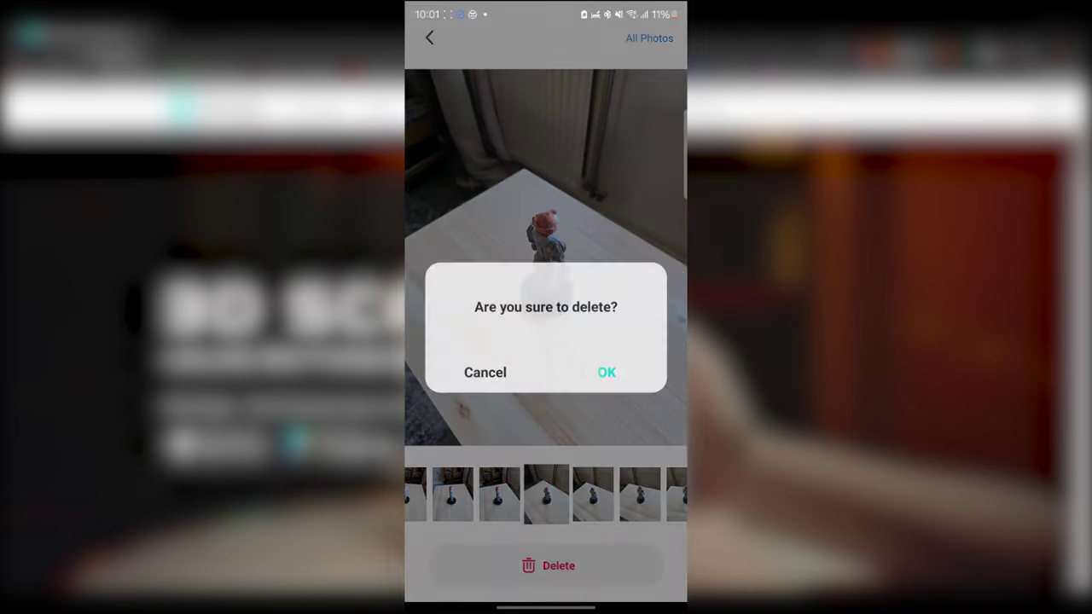
click(605, 371)
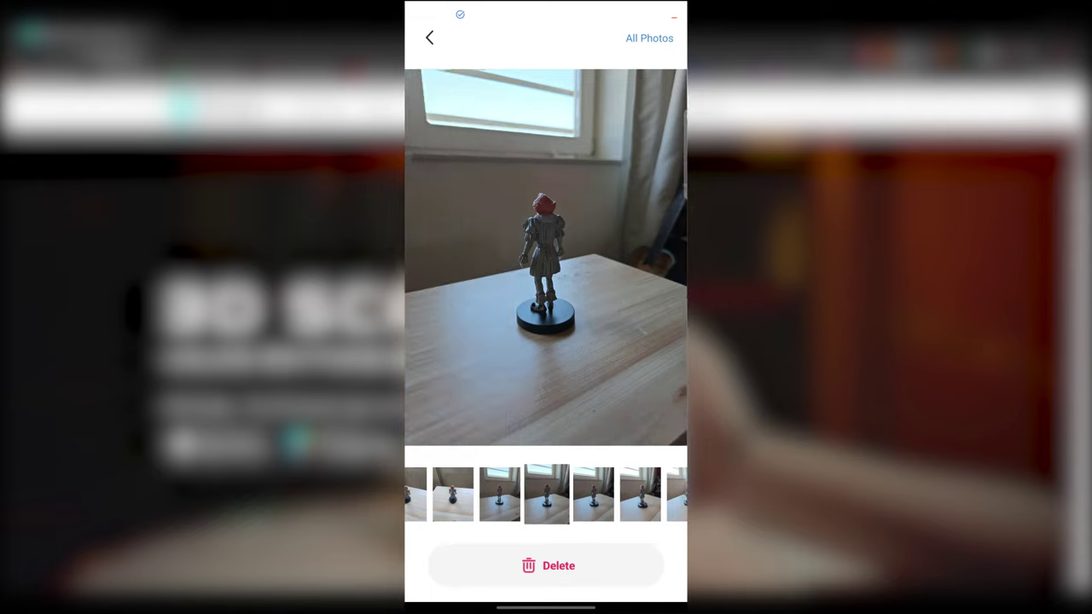
click(547, 565)
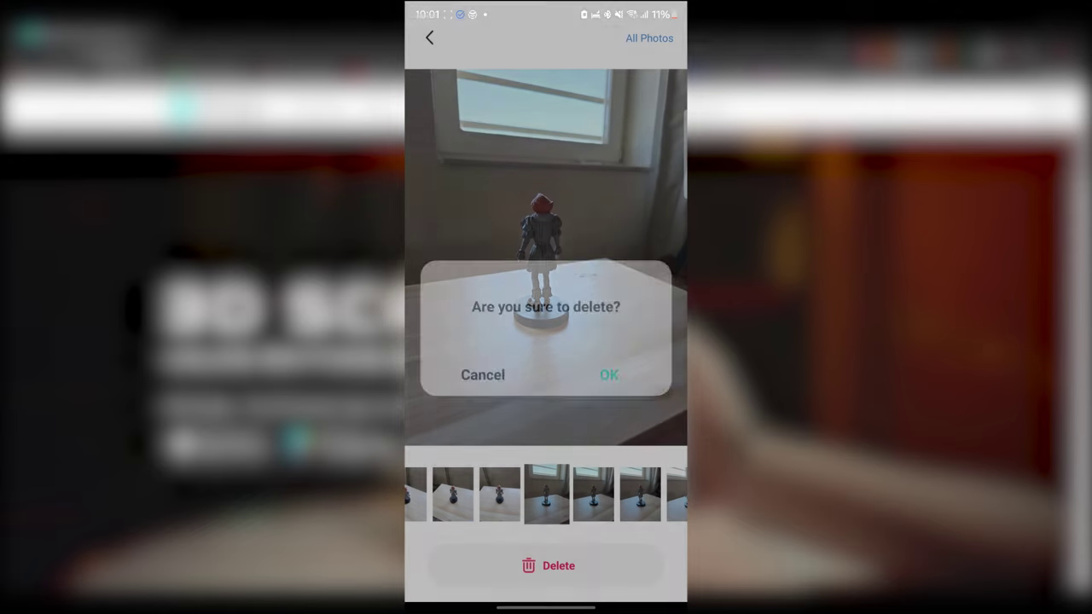
click(605, 371)
click(548, 565)
click(605, 371)
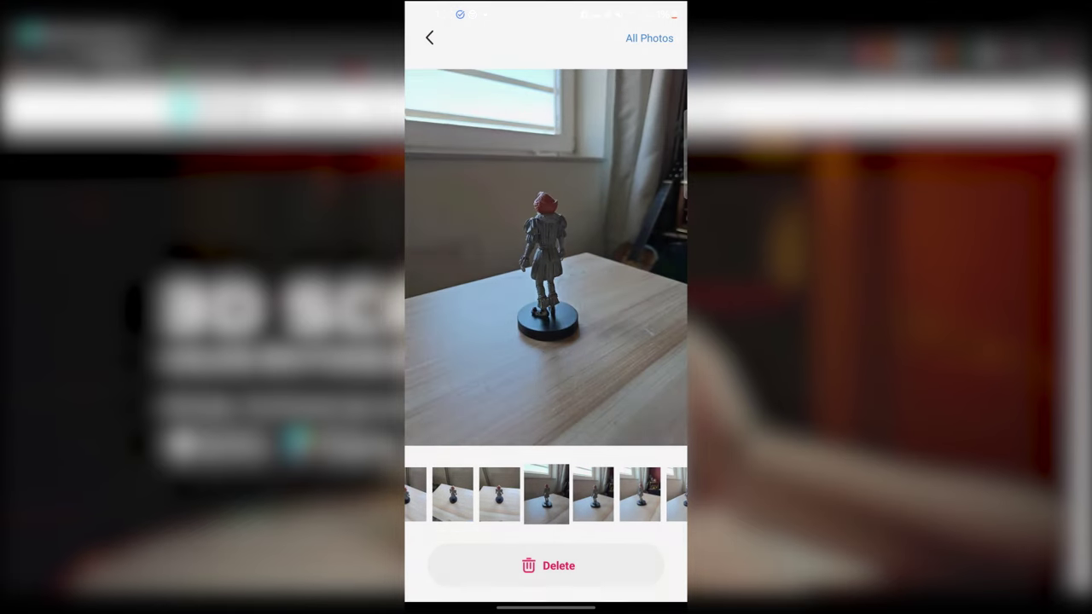
Delete four more bad photos and return to the Photo Scan capture screen.
click(547, 566)
click(605, 371)
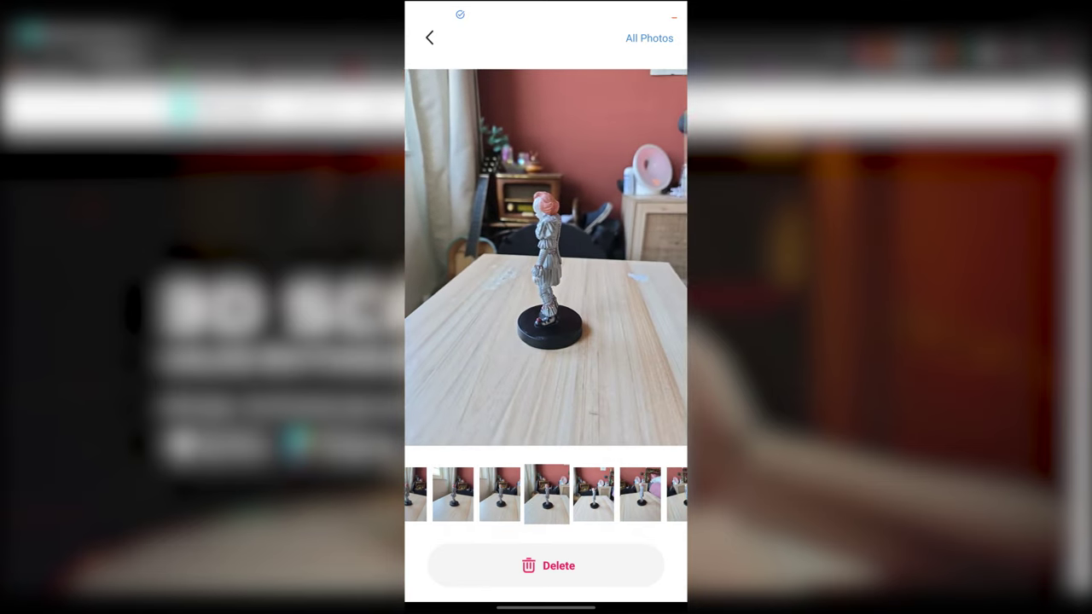
click(548, 566)
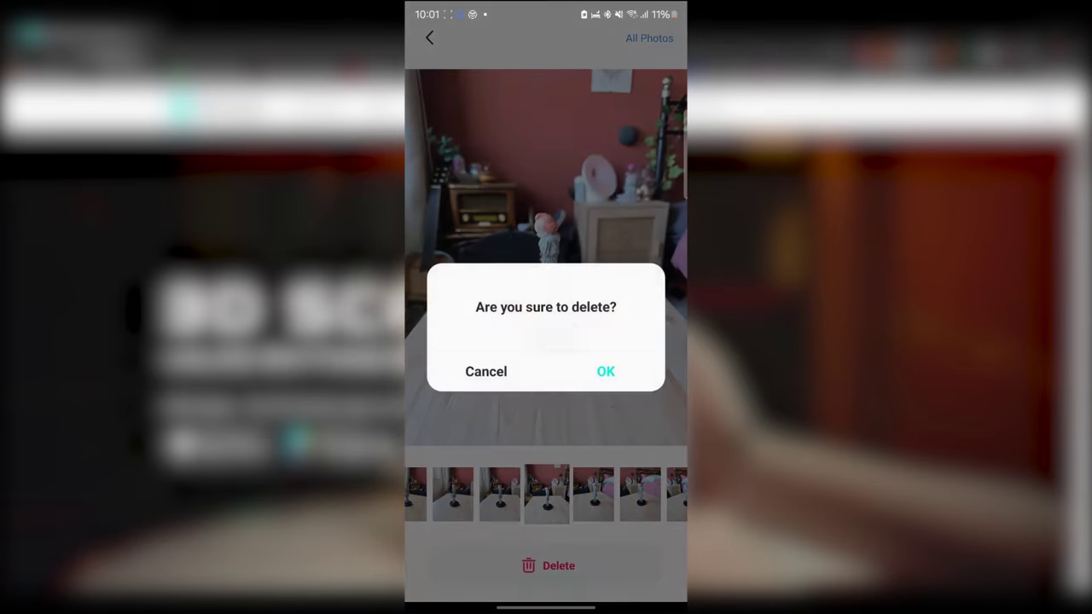
click(605, 371)
click(548, 565)
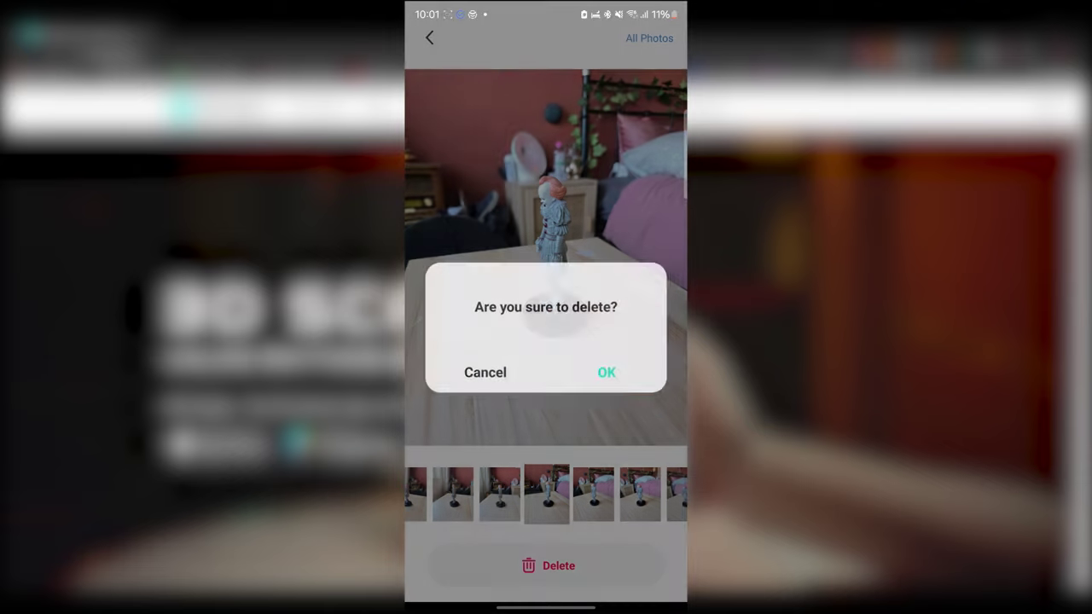
click(605, 372)
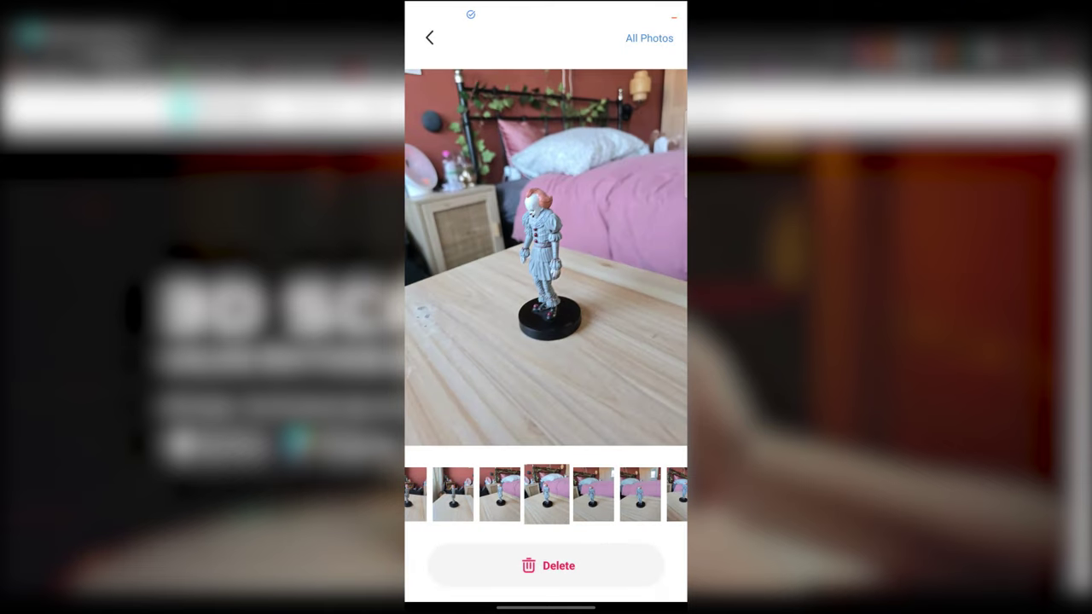
click(547, 565)
click(605, 371)
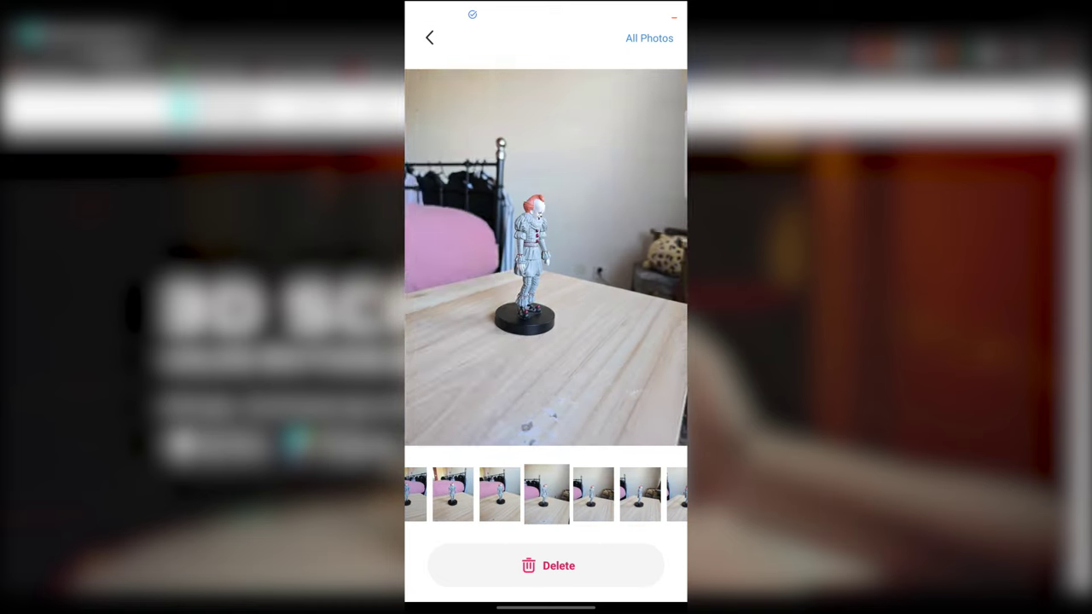
click(429, 37)
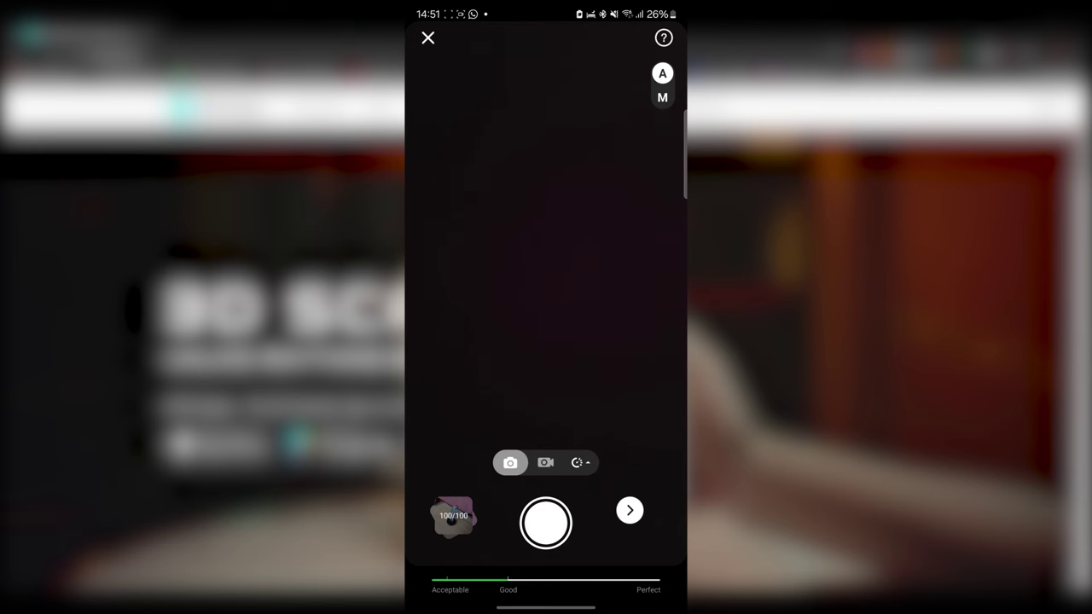
Finish capturing and name the scan 'Pennywise' in the scan settings.
click(630, 510)
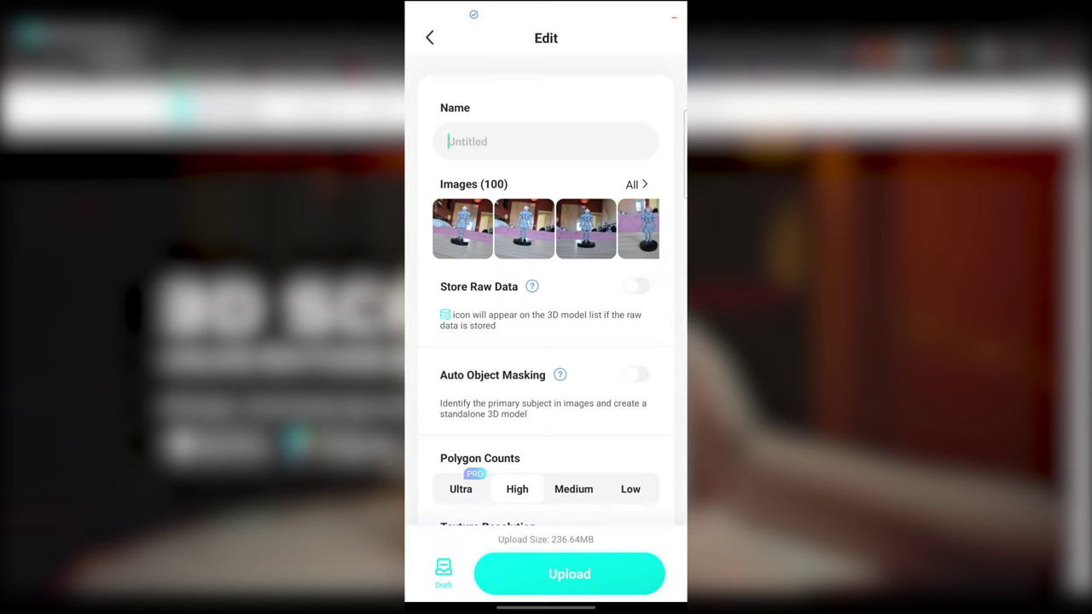
click(546, 142)
text(Pennywise)
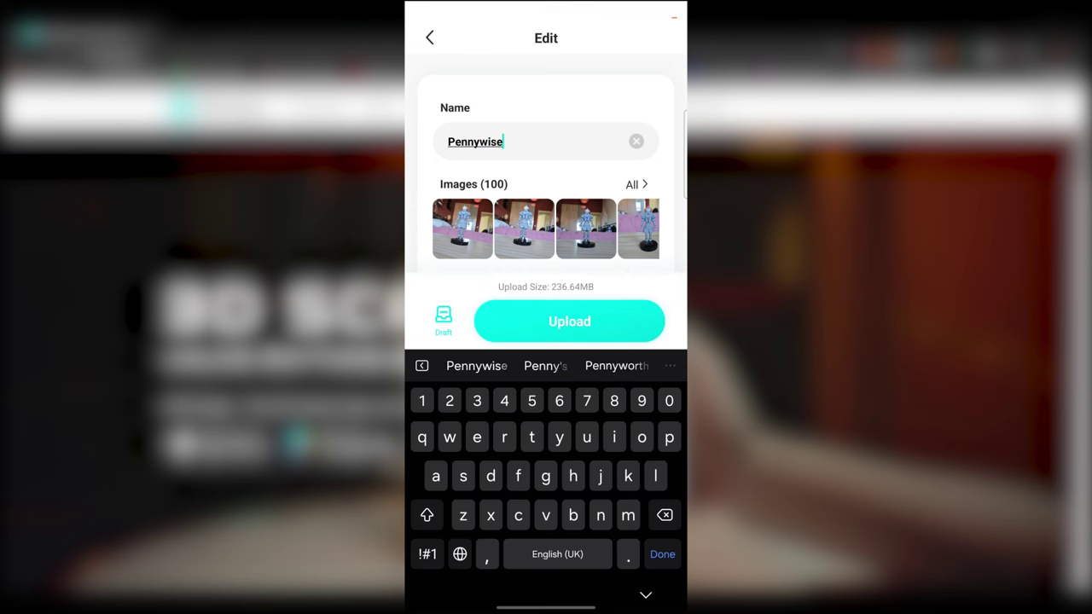
key(Return)
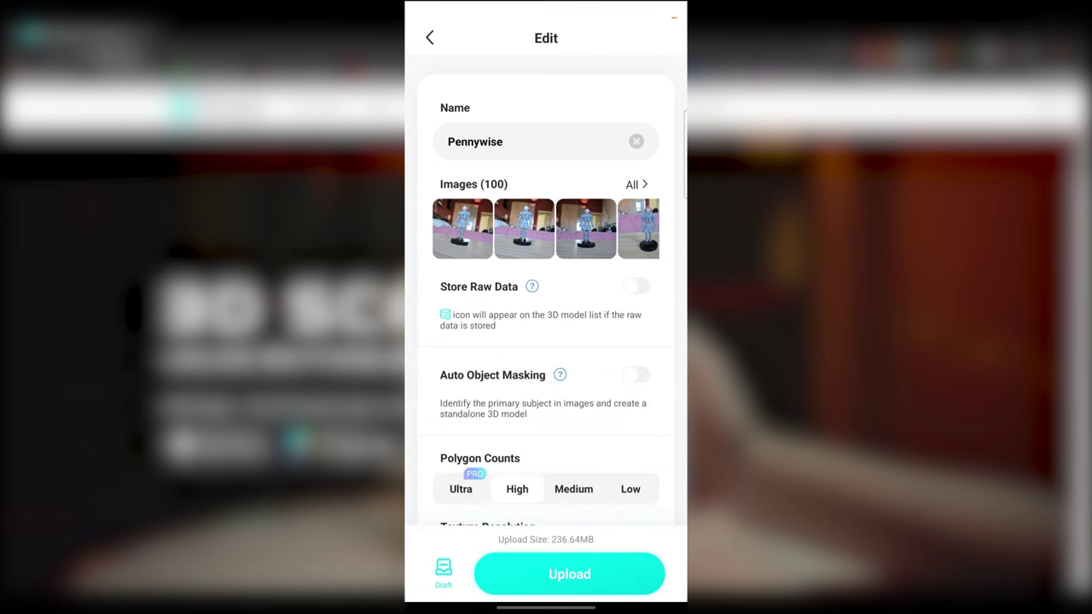
scroll(546, 341, down, 2)
scroll(546, 290, down, 2)
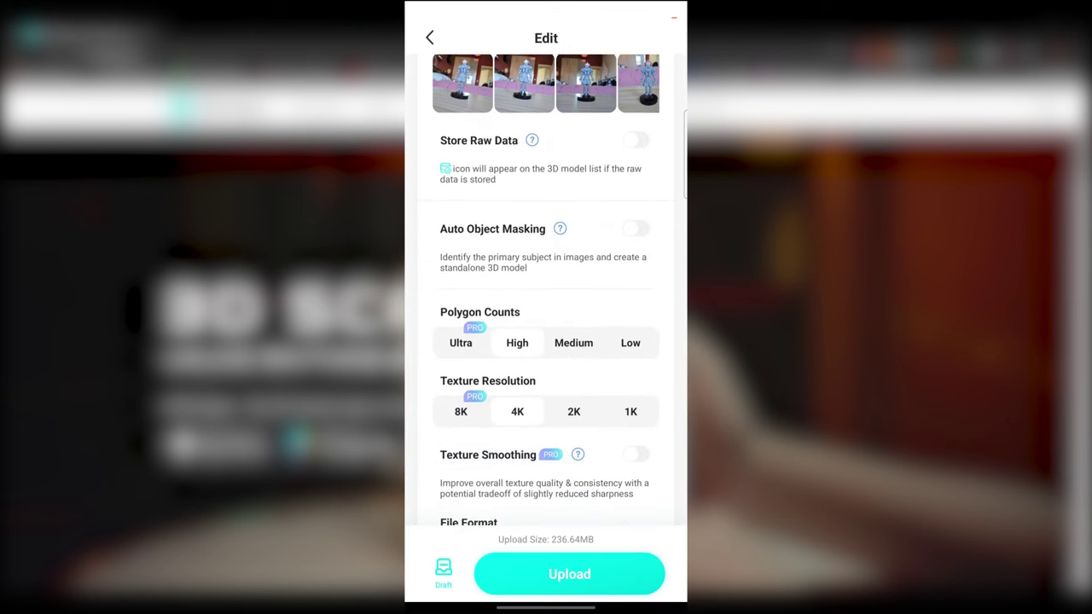
scroll(545, 290, up, 1)
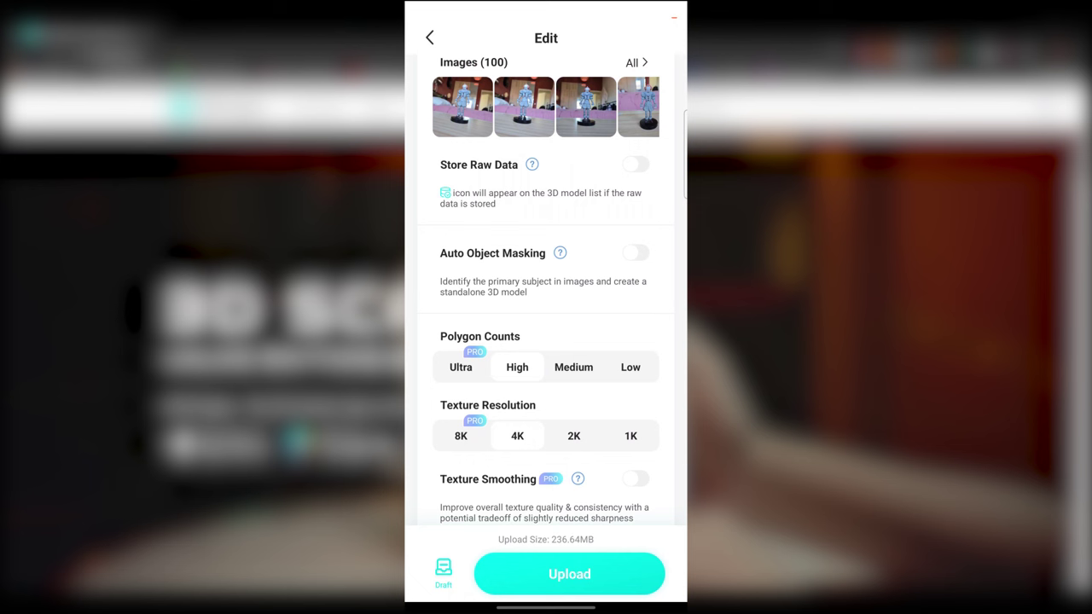
Enable Auto Object Masking, keep High, 4K and OBJ, and upload the scan.
click(559, 252)
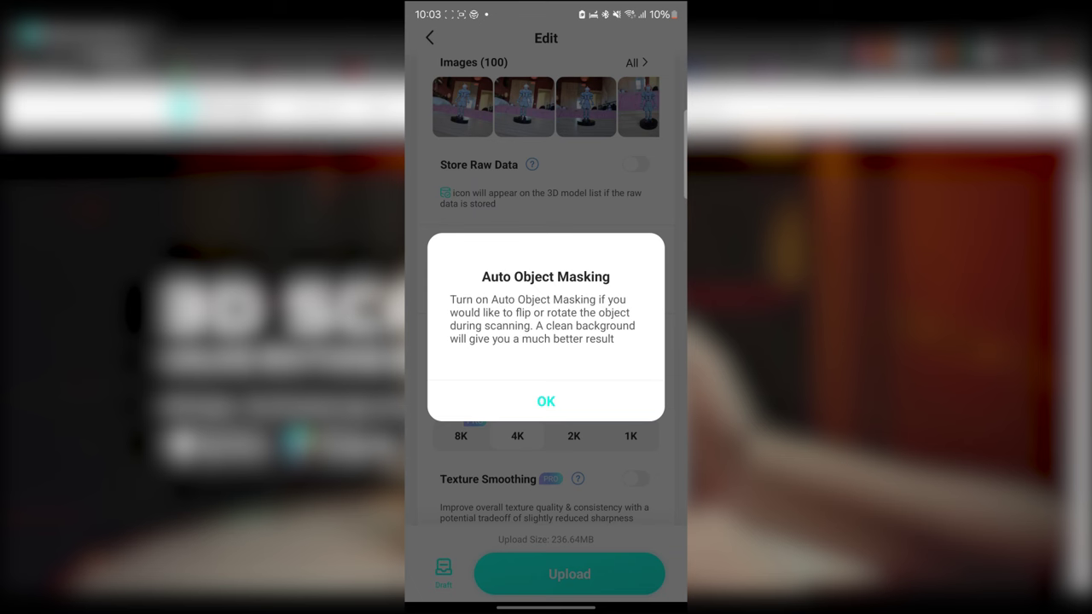
click(546, 401)
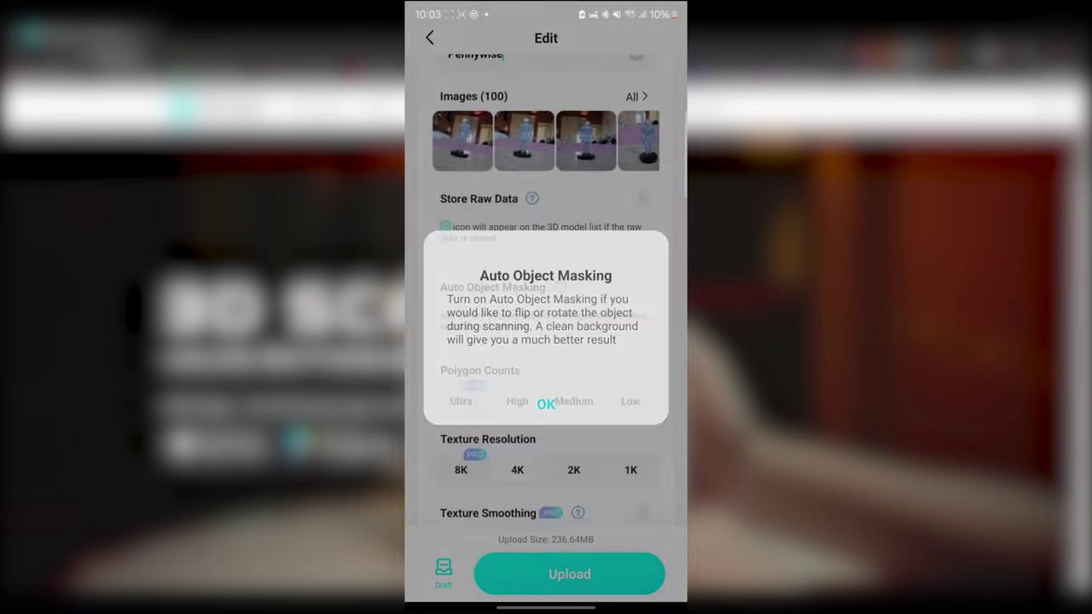
scroll(546, 324, down, 1)
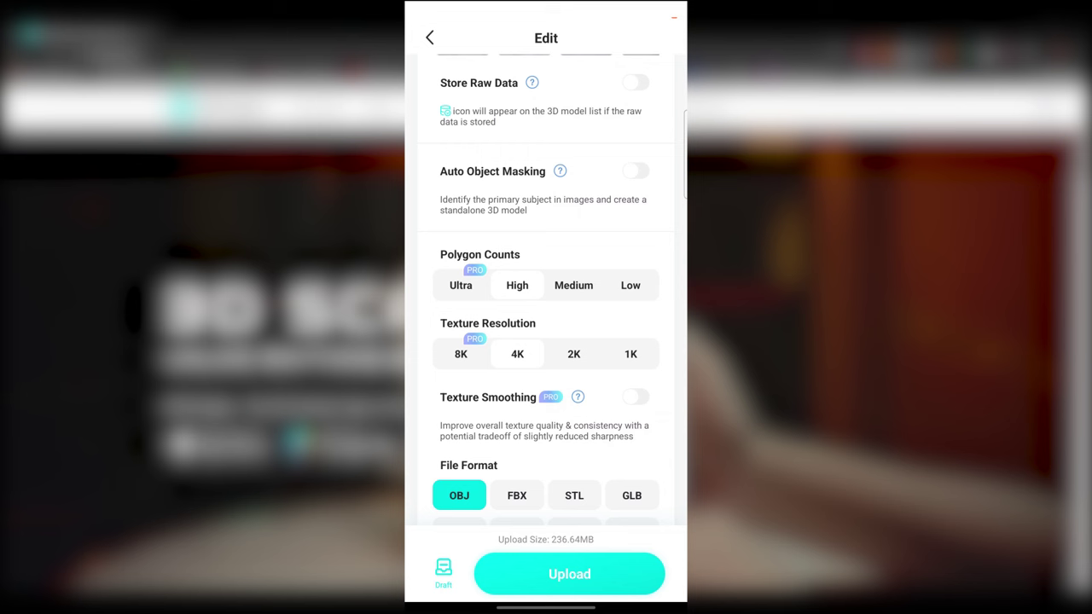
click(635, 171)
scroll(546, 324, down, 3)
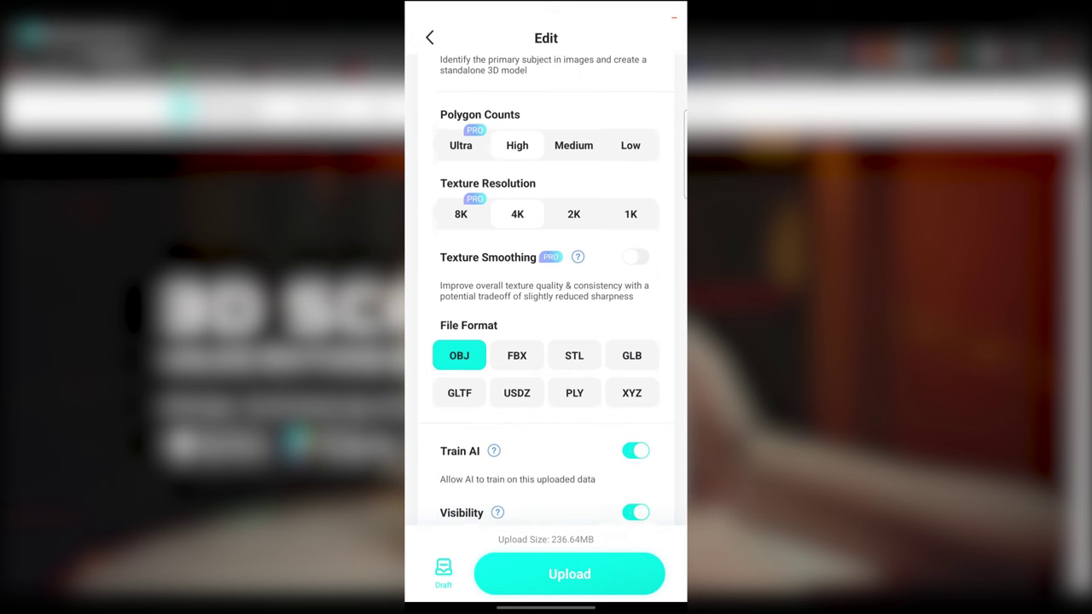
scroll(546, 290, down, 2)
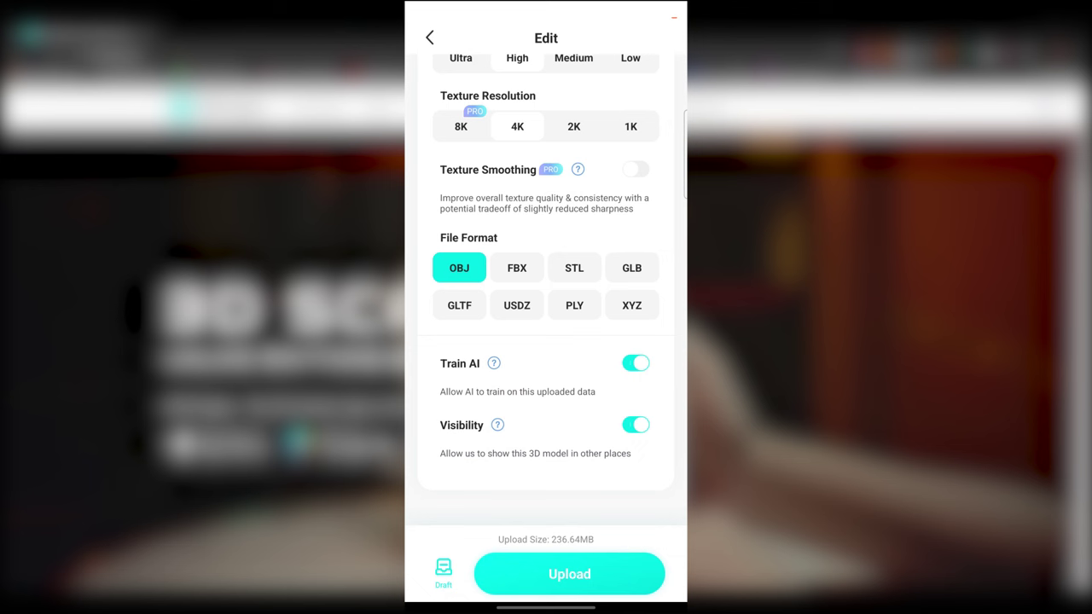
click(569, 574)
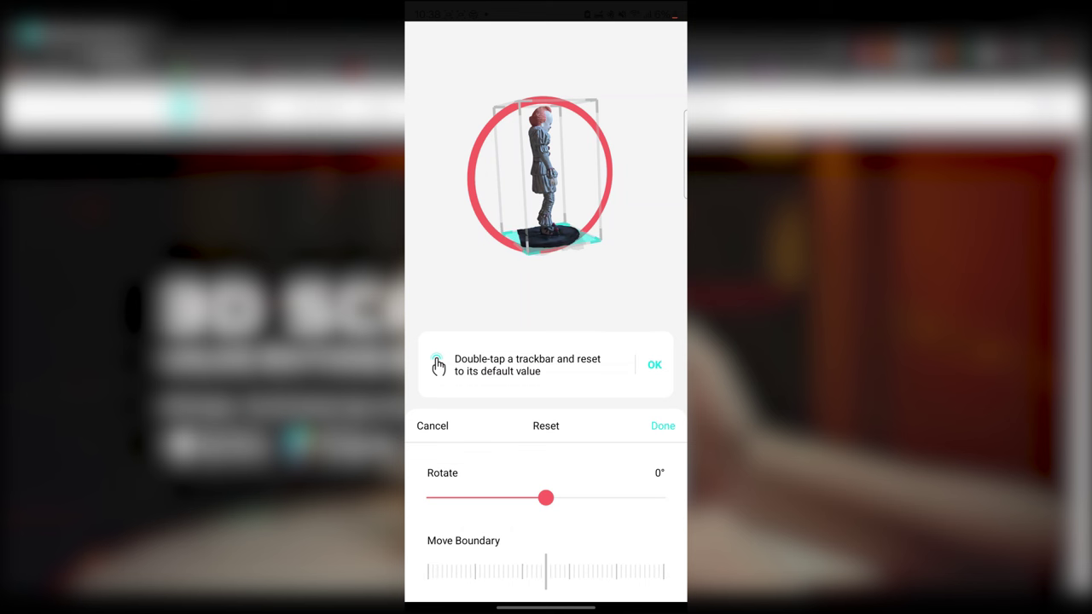
Leave the crop and rotate editor, discarding the unsaved edits.
click(663, 426)
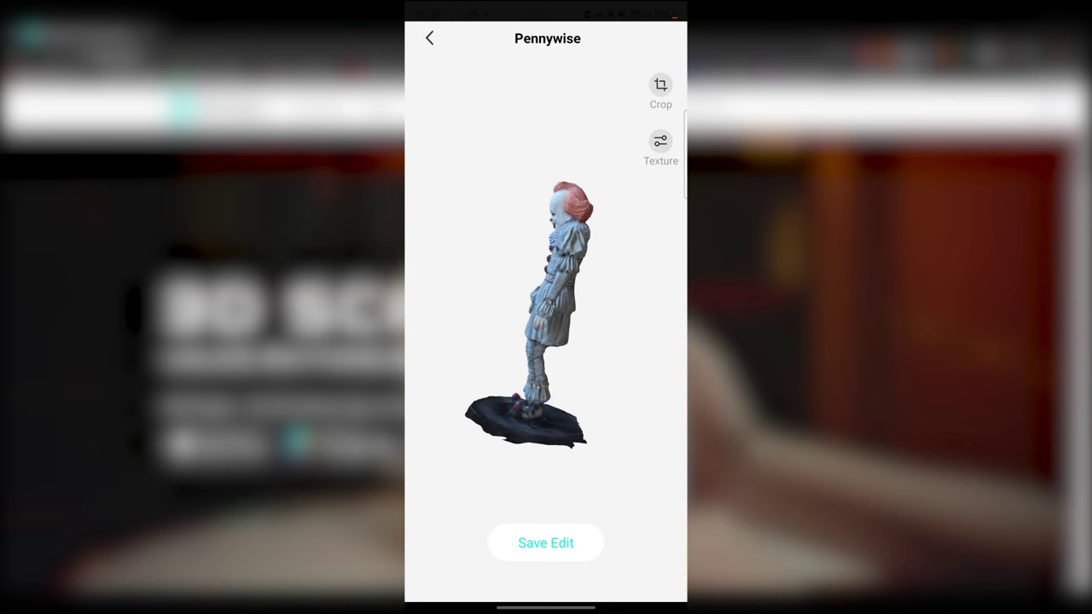
click(429, 37)
click(604, 370)
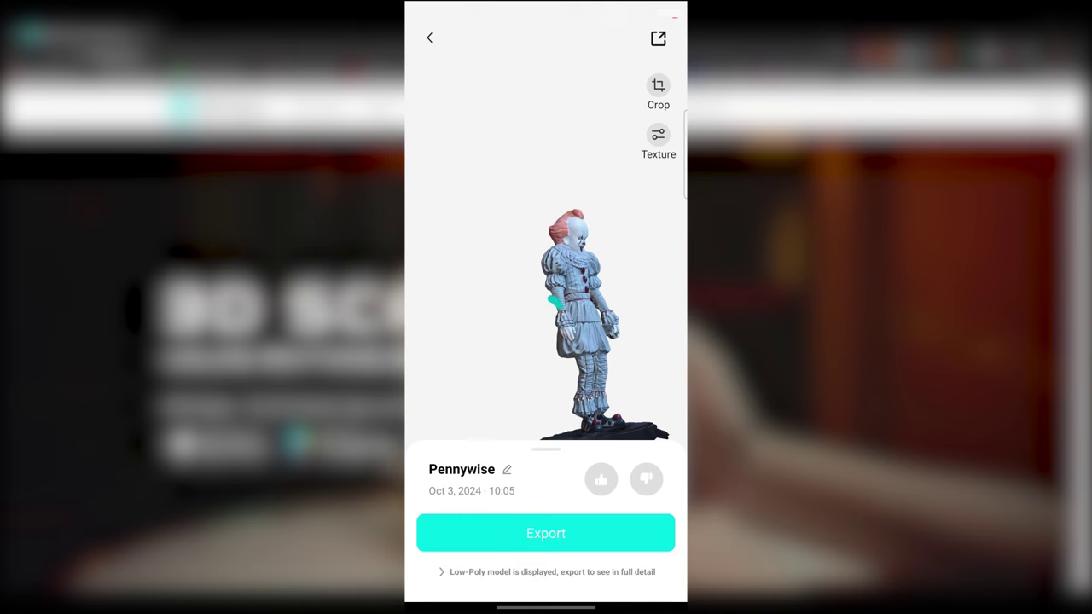
Export the model with a free export coupon and e-mail it, dismissing the Pro offer.
click(546, 533)
click(545, 493)
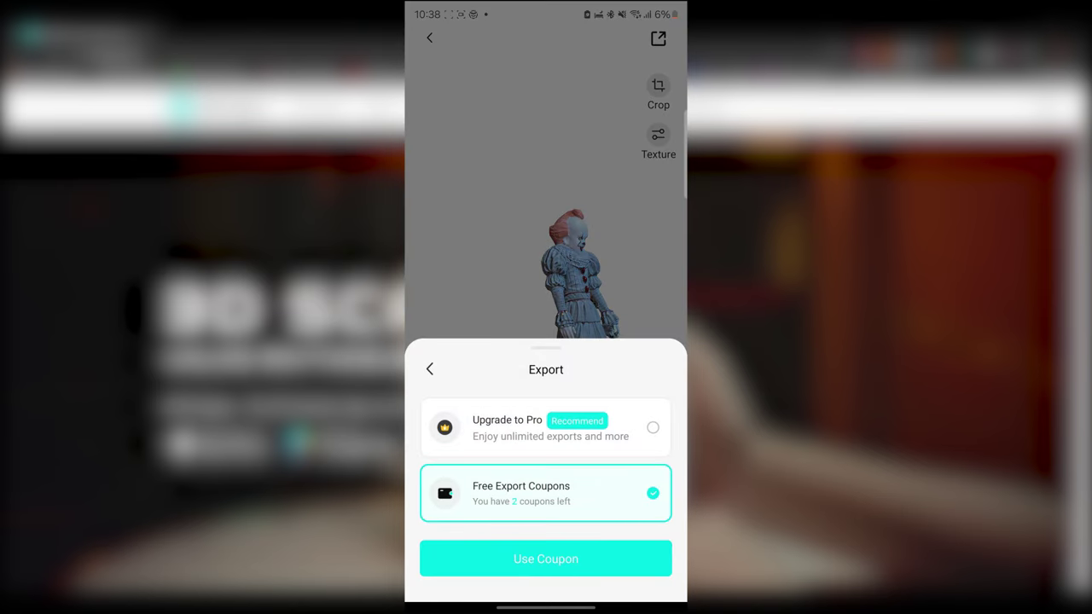
click(546, 558)
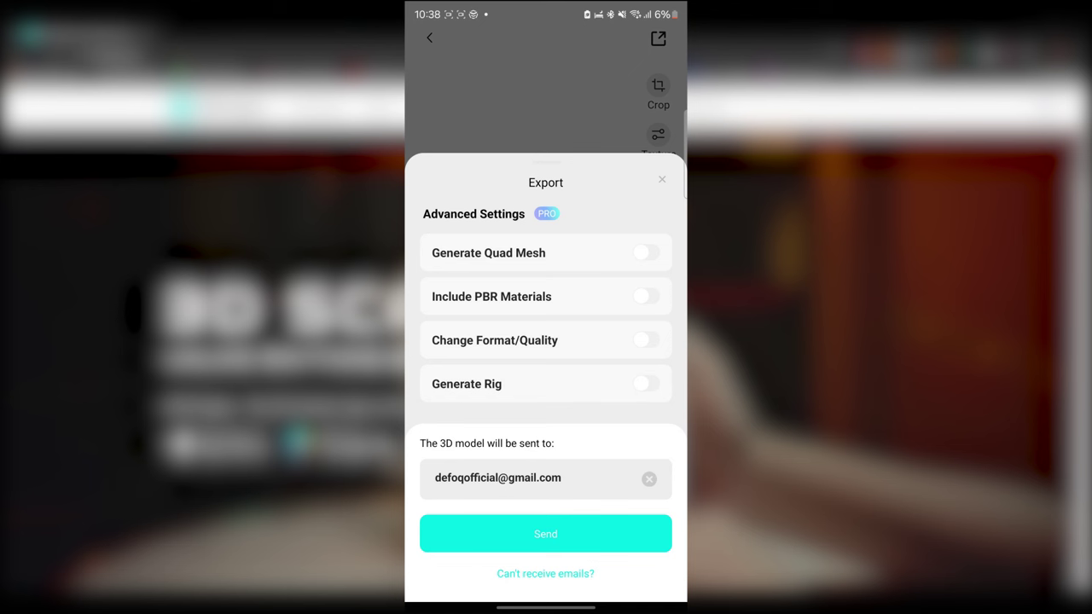
click(646, 340)
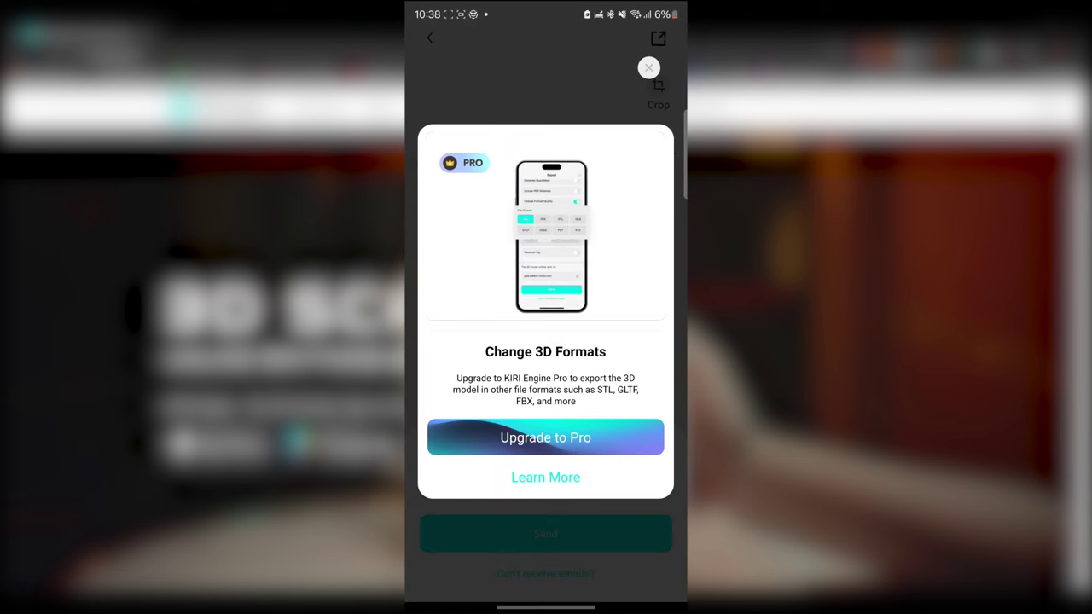
click(648, 67)
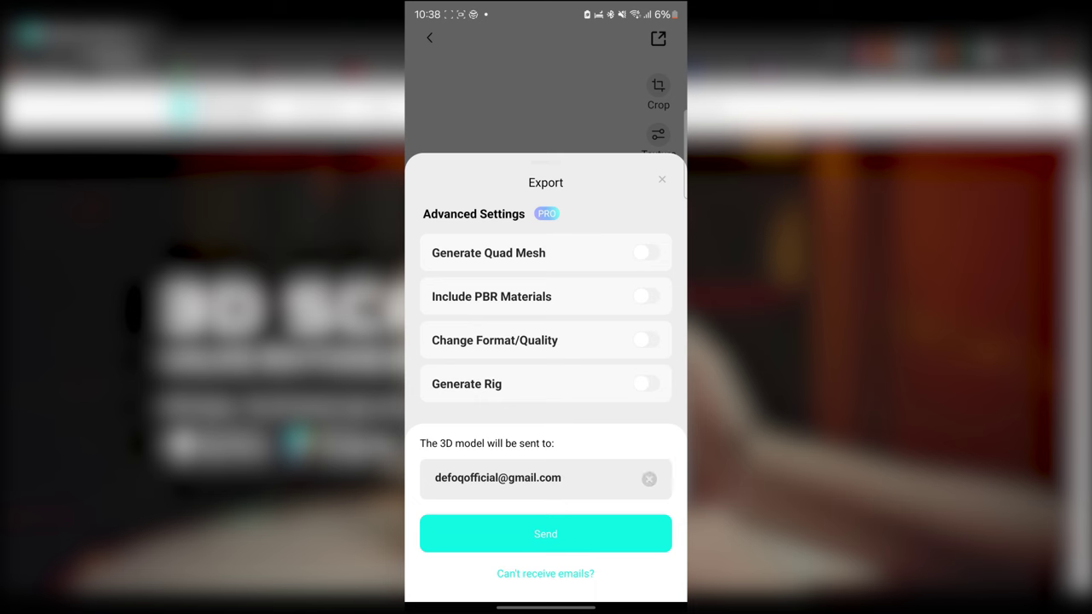
click(546, 533)
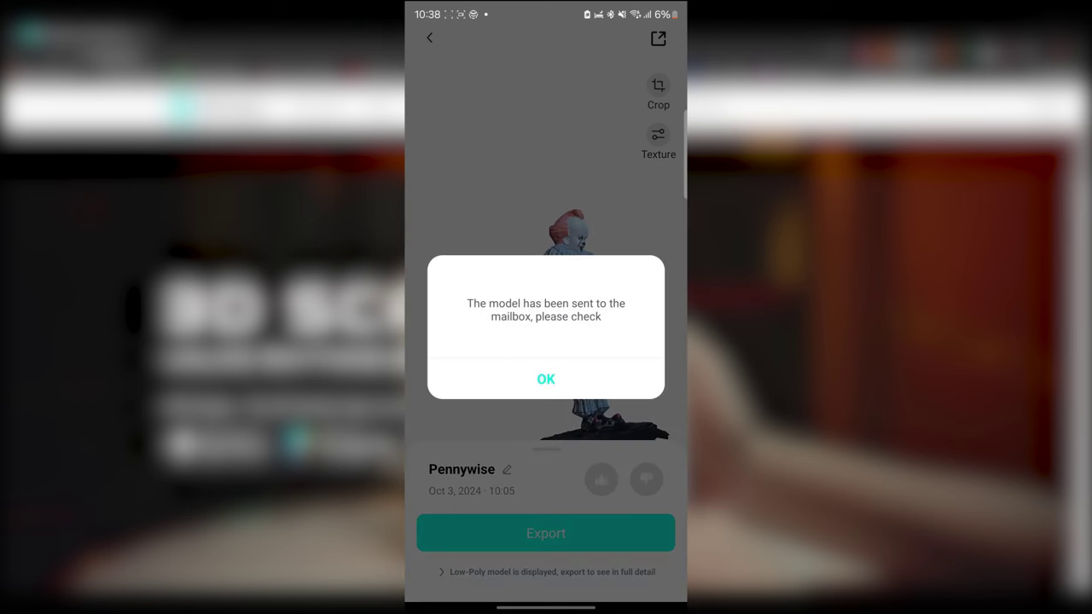
click(546, 379)
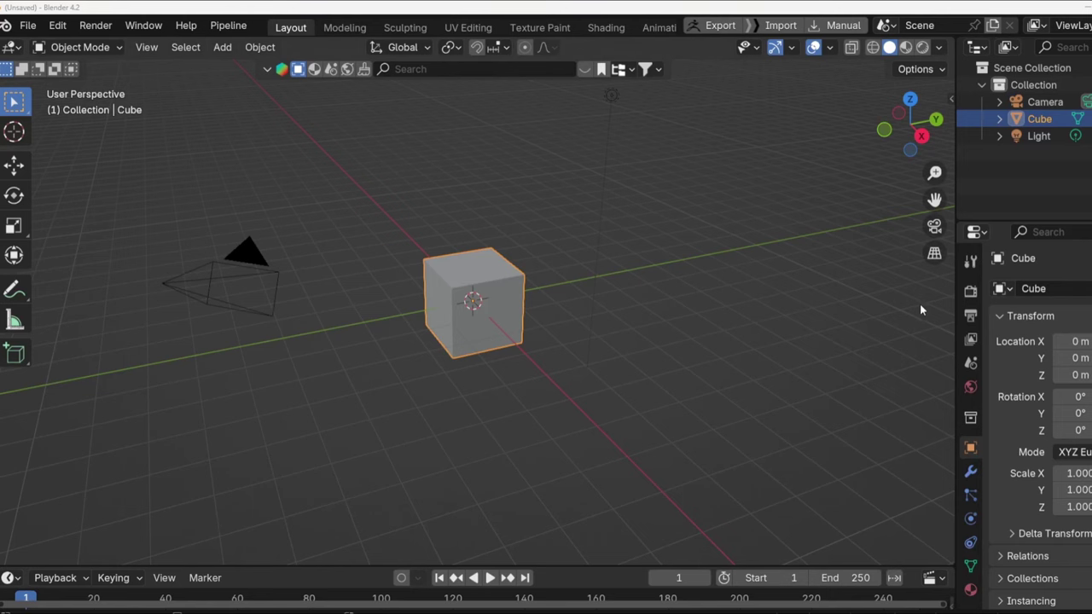
Start a Wavefront (.obj) import from the File menu.
click(27, 25)
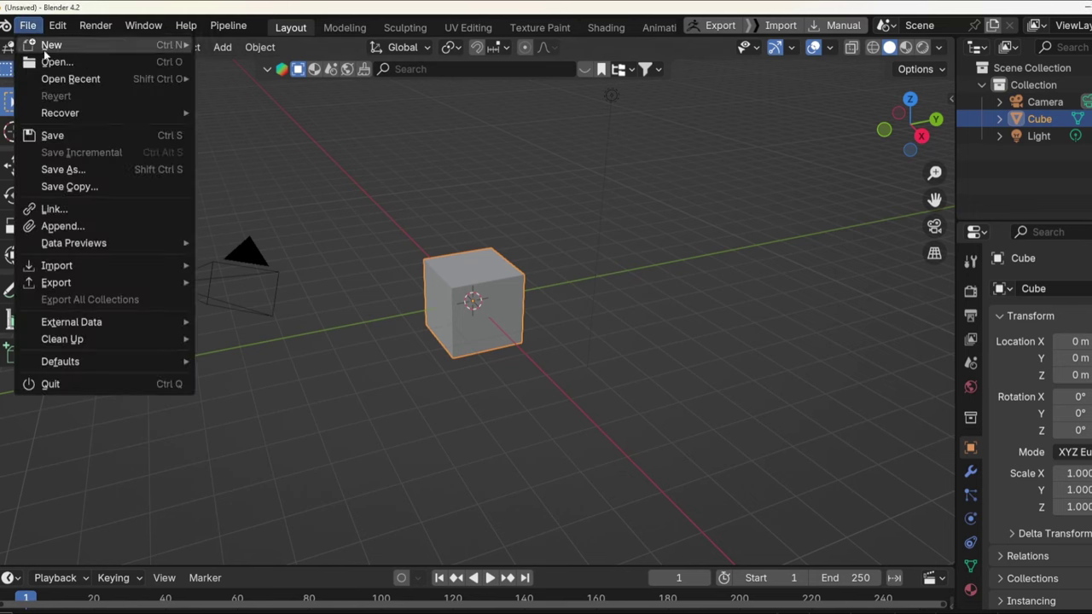
mouse_move(108, 271)
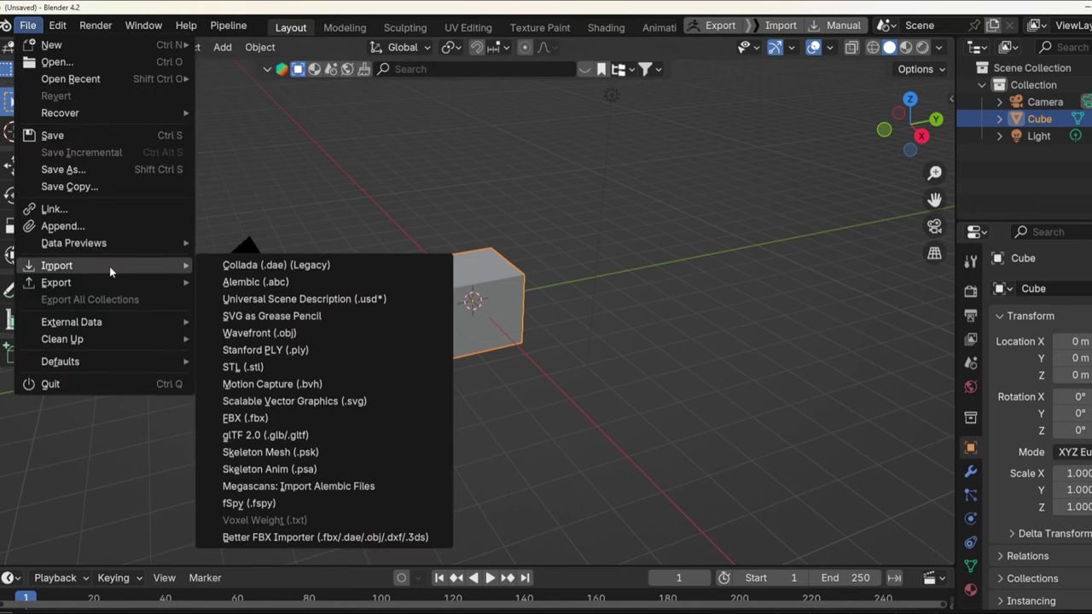
click(296, 332)
scroll(104, 419, down, 6)
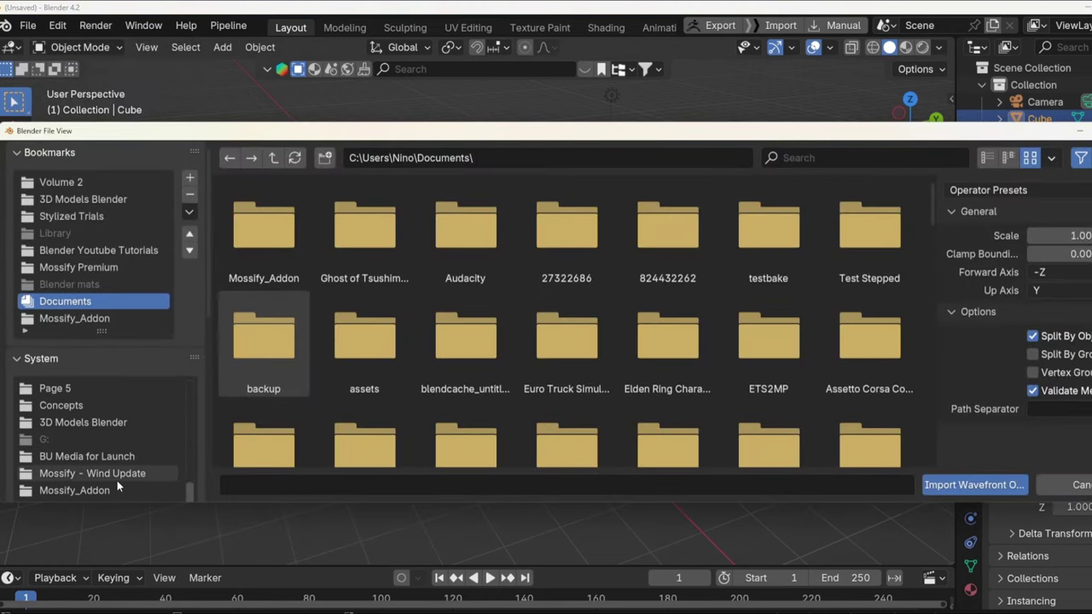
scroll(125, 422, down, 4)
scroll(138, 424, up, 4)
scroll(126, 307, down, 7)
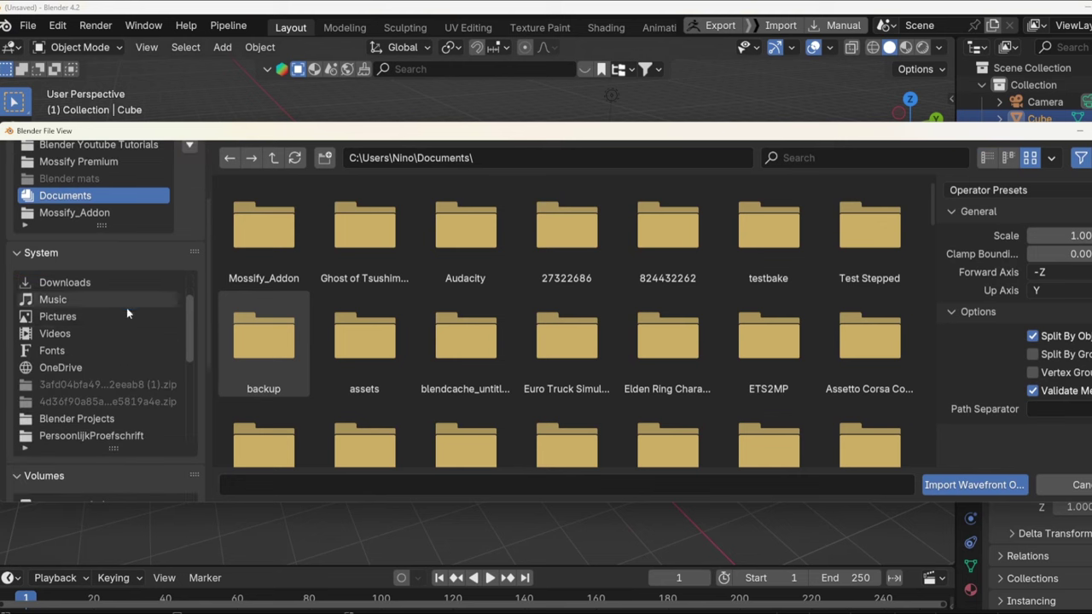
scroll(111, 490, down, 3)
In D:\3D Scans\Pennywise, select both 3DModel.obj and 3DModel_LowPoly.obj in list view.
click(120, 418)
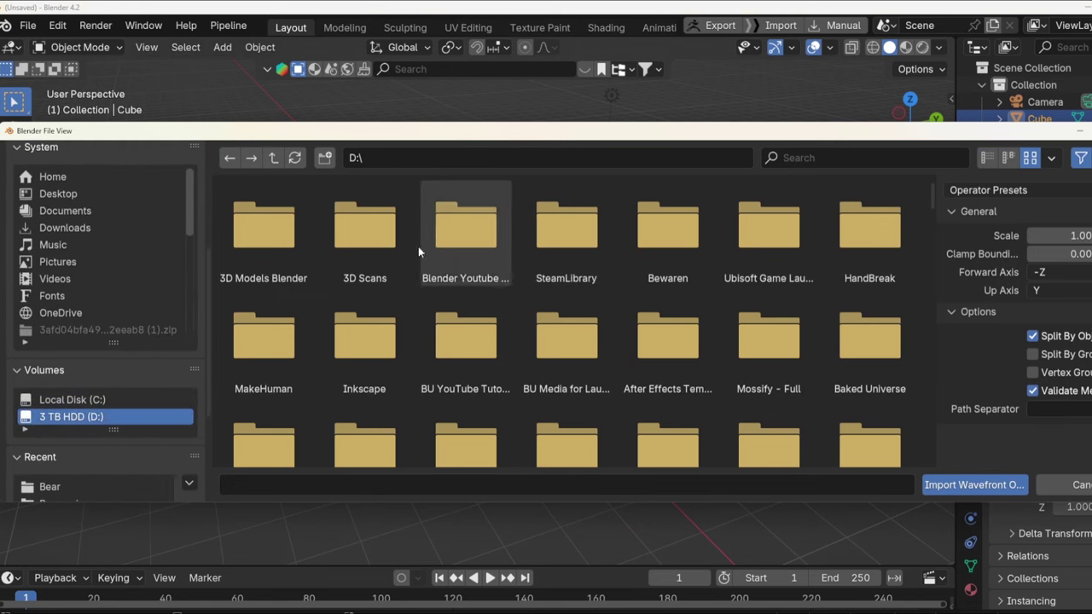
double_click(369, 243)
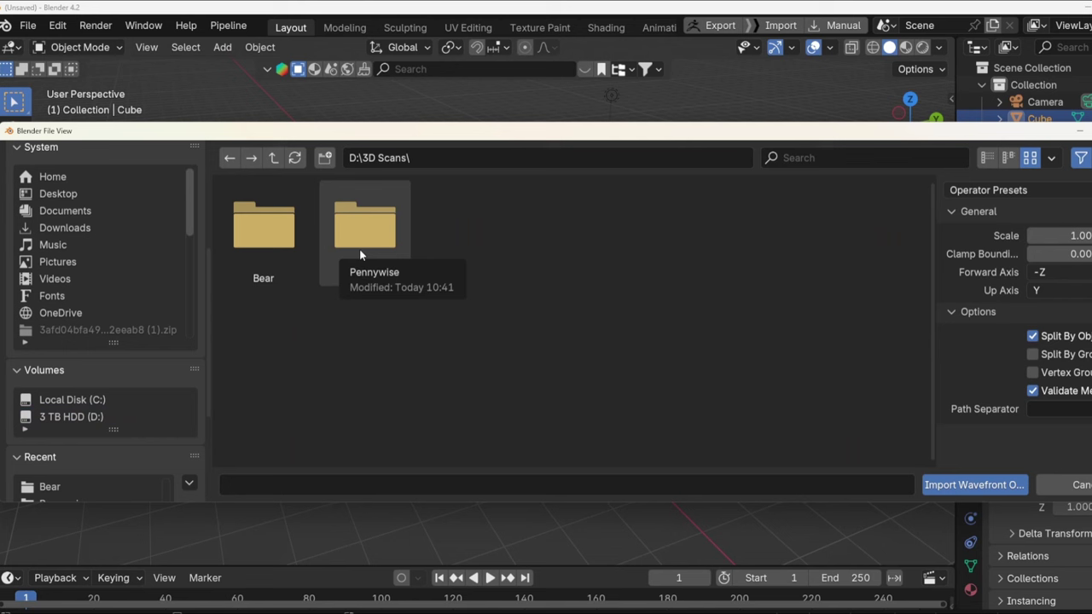
double_click(368, 256)
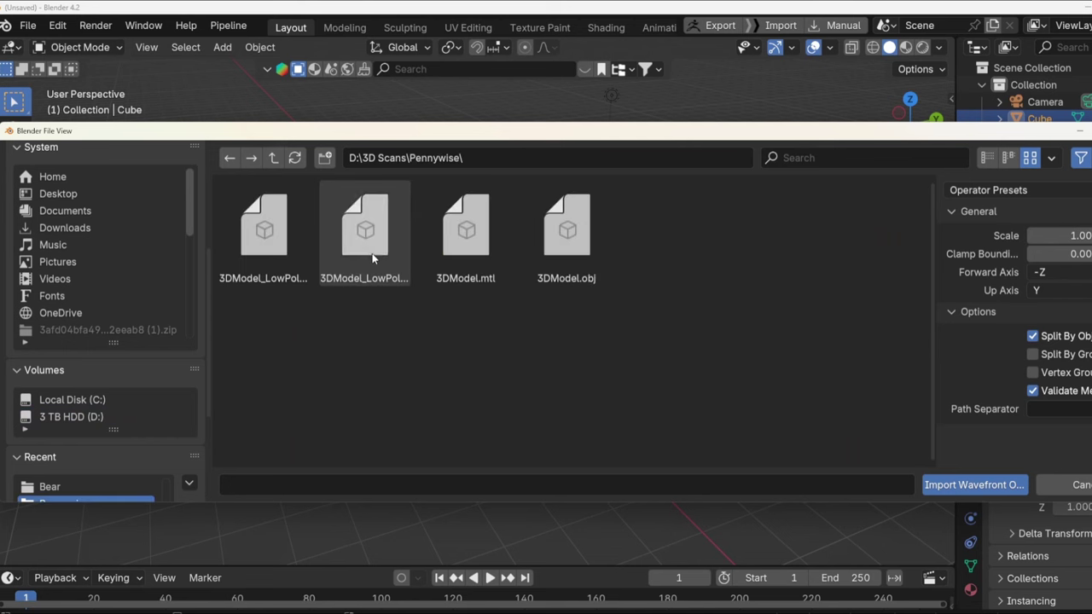
click(986, 157)
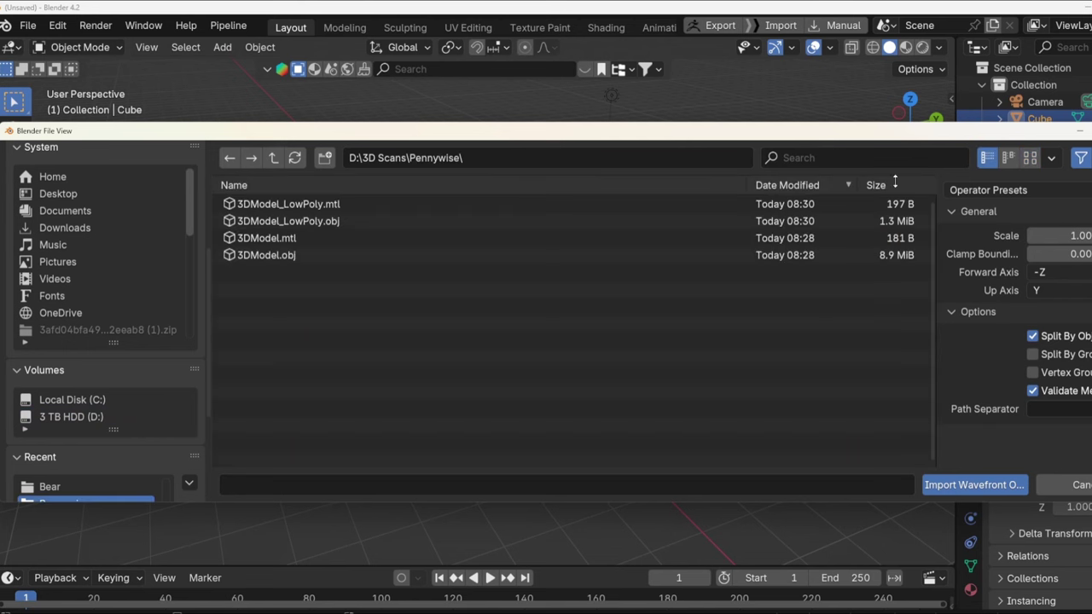
click(302, 255)
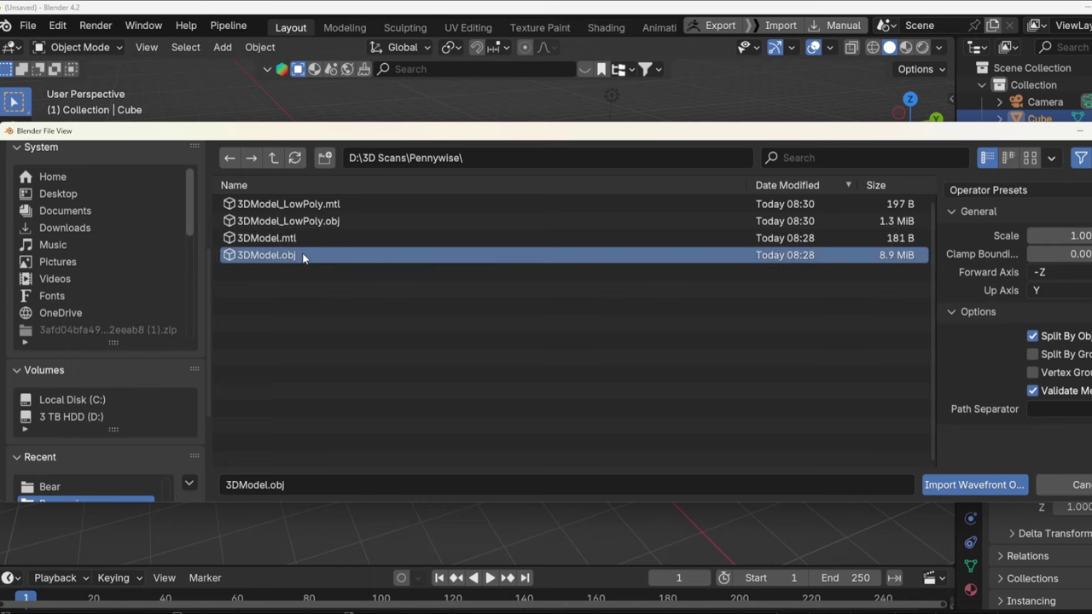
ctrl+click(304, 222)
Import the two OBJ models and delete the default cube.
click(974, 484)
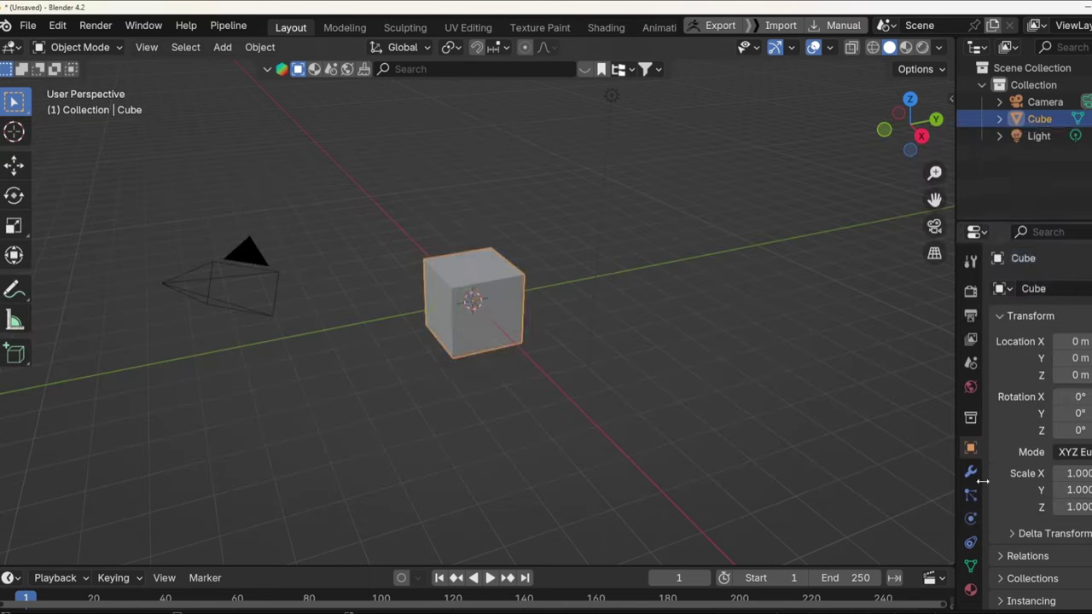
middle_drag(509, 288, 539, 268)
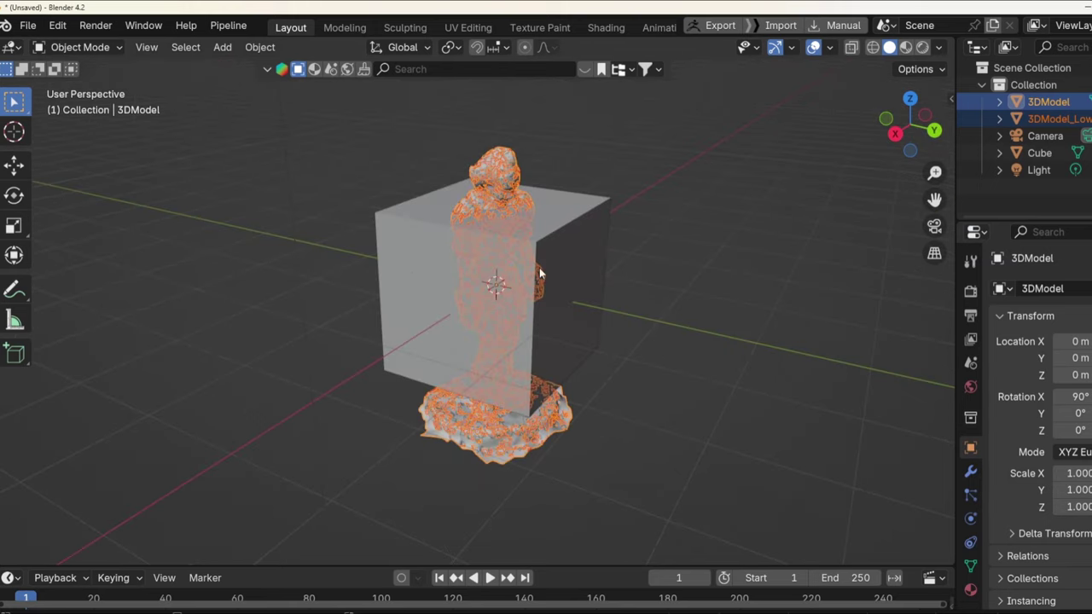
click(563, 269)
key(Delete)
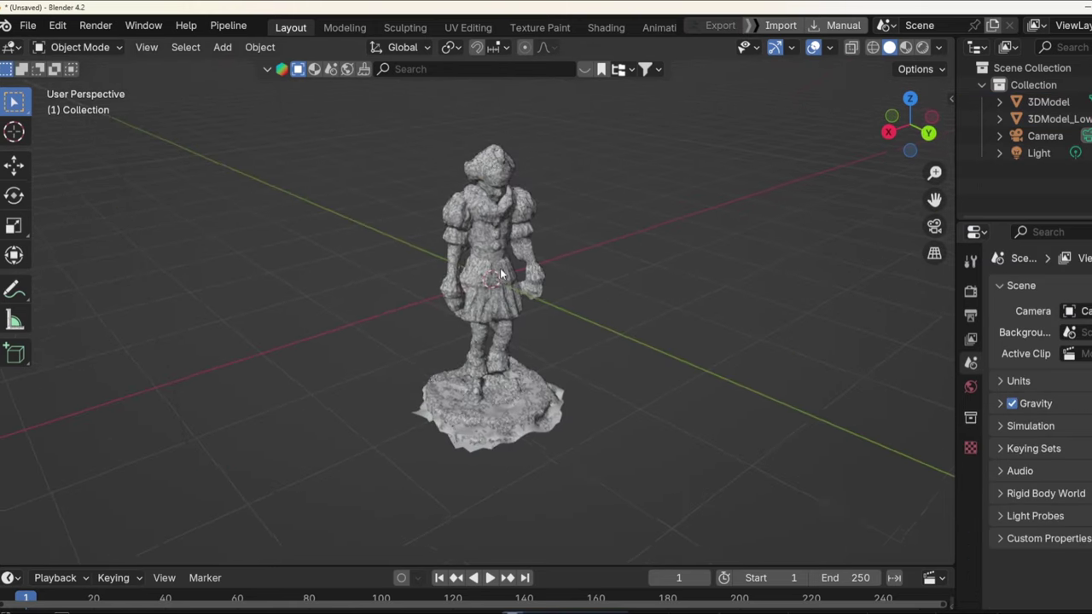
Move 3DModel_LowPoly along the X axis to sit beside the other statue.
click(1057, 119)
key(g)
key(x)
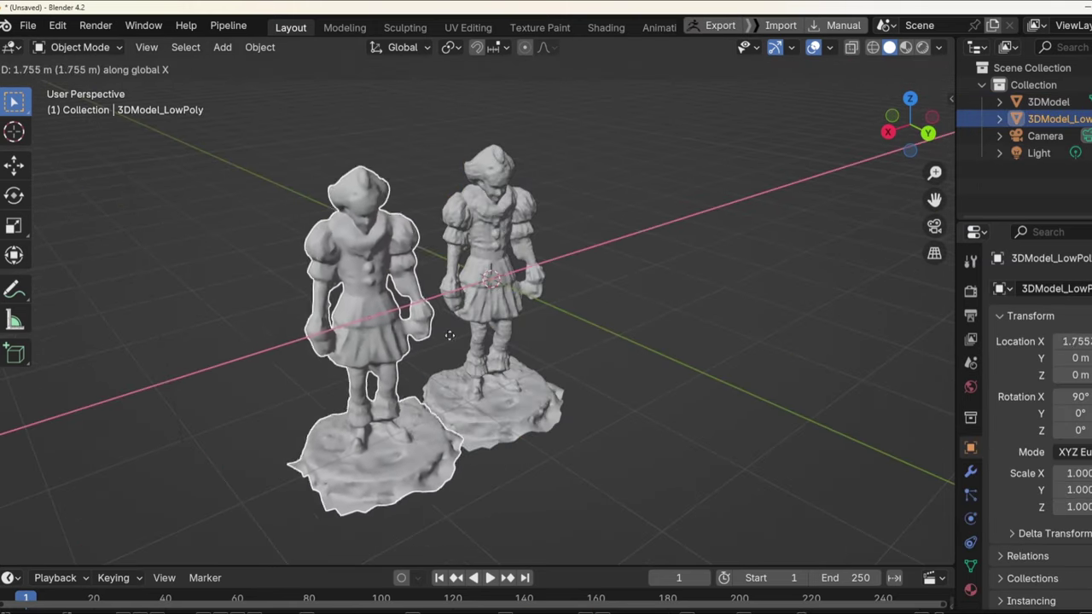
click(429, 339)
Inspect the low-poly statue's mesh in Edit Mode, then return to Object Mode.
middle_drag(429, 338, 578, 160)
scroll(341, 256, up, 3)
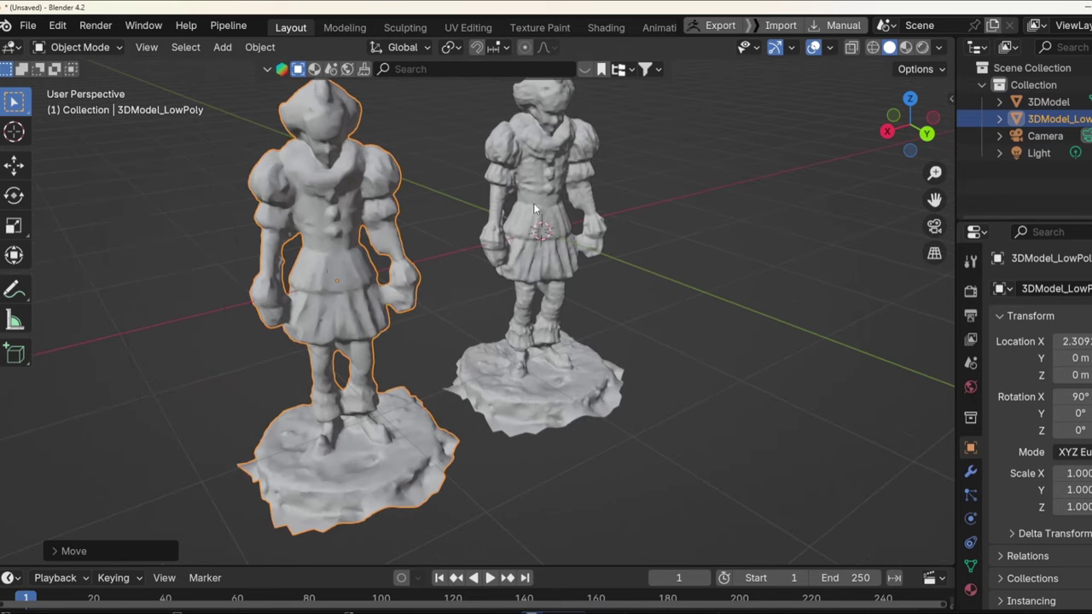
key(Tab)
scroll(299, 192, up, 5)
key(Tab)
scroll(450, 197, down, 6)
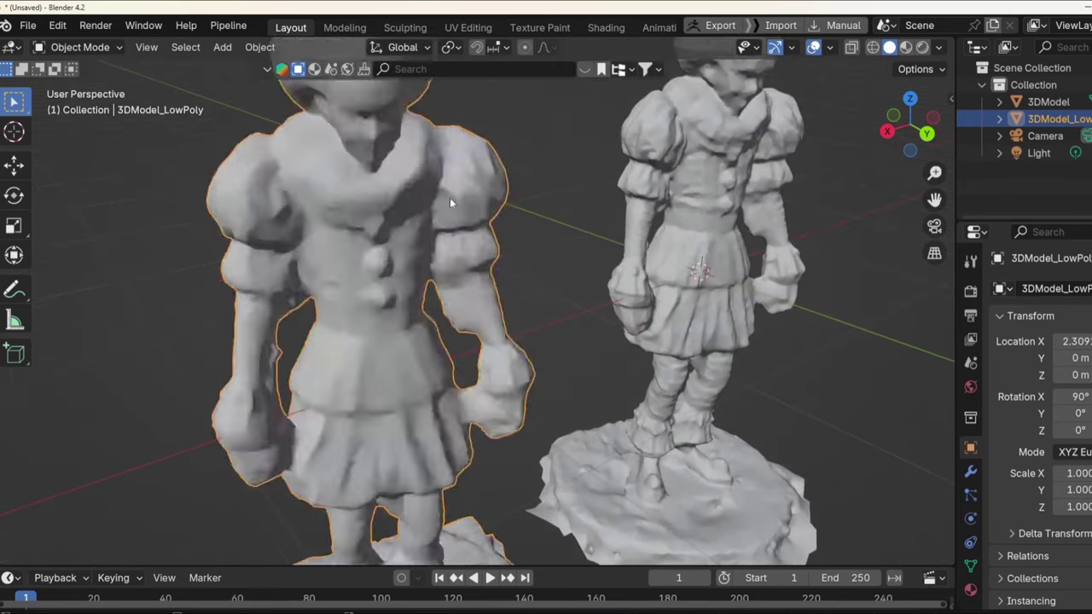
Select the full-detail 3DModel and frame both clown scans side by side in view.
click(625, 159)
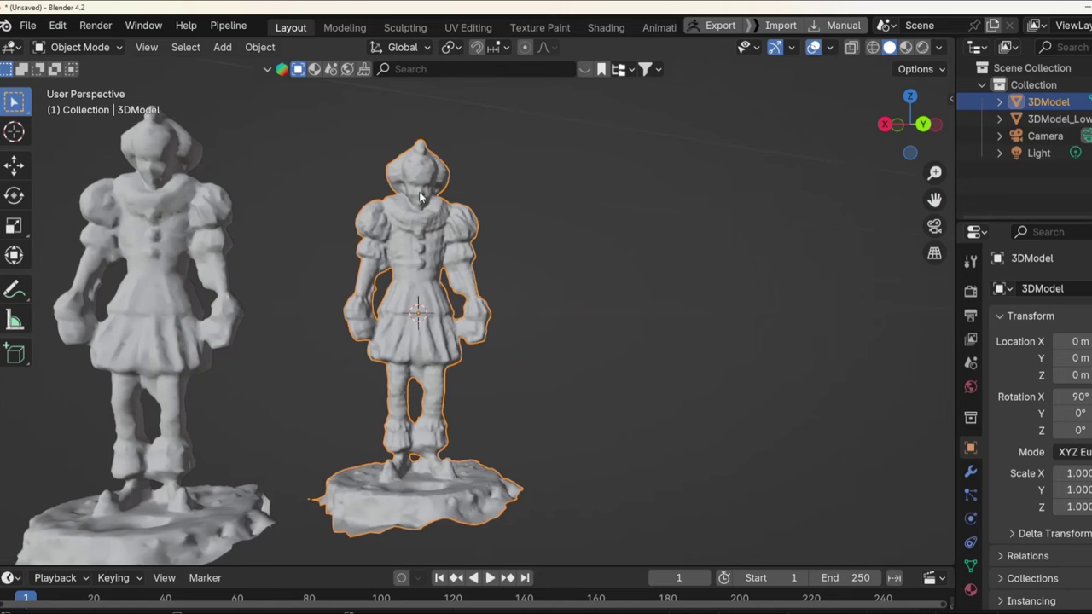
scroll(395, 218, up, 4)
scroll(428, 273, down, 2)
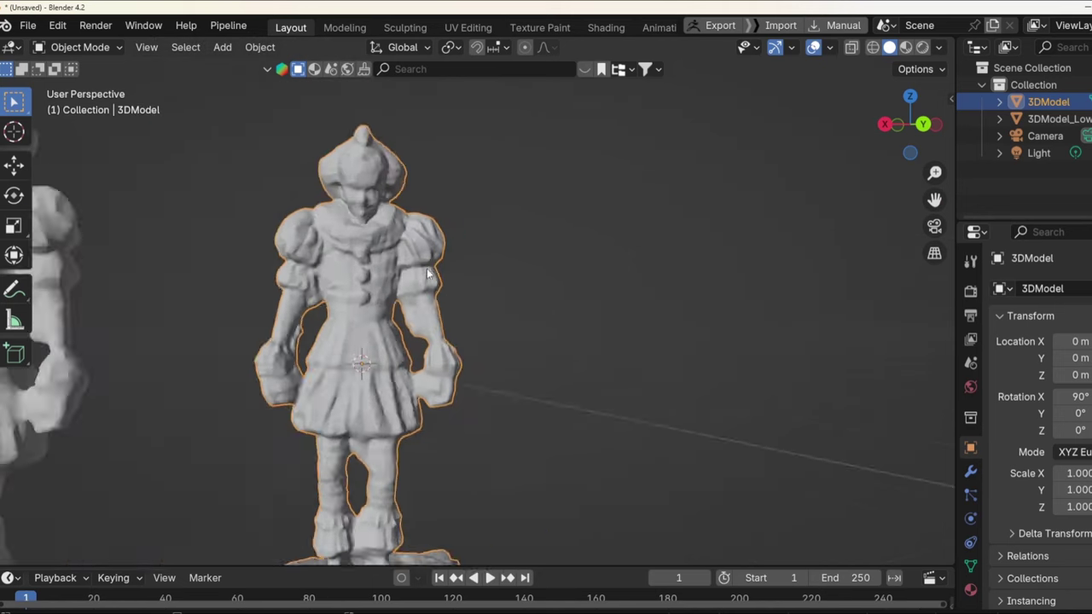
scroll(407, 290, down, 3)
scroll(471, 165, up, 4)
scroll(383, 325, down, 4)
scroll(369, 309, down, 1)
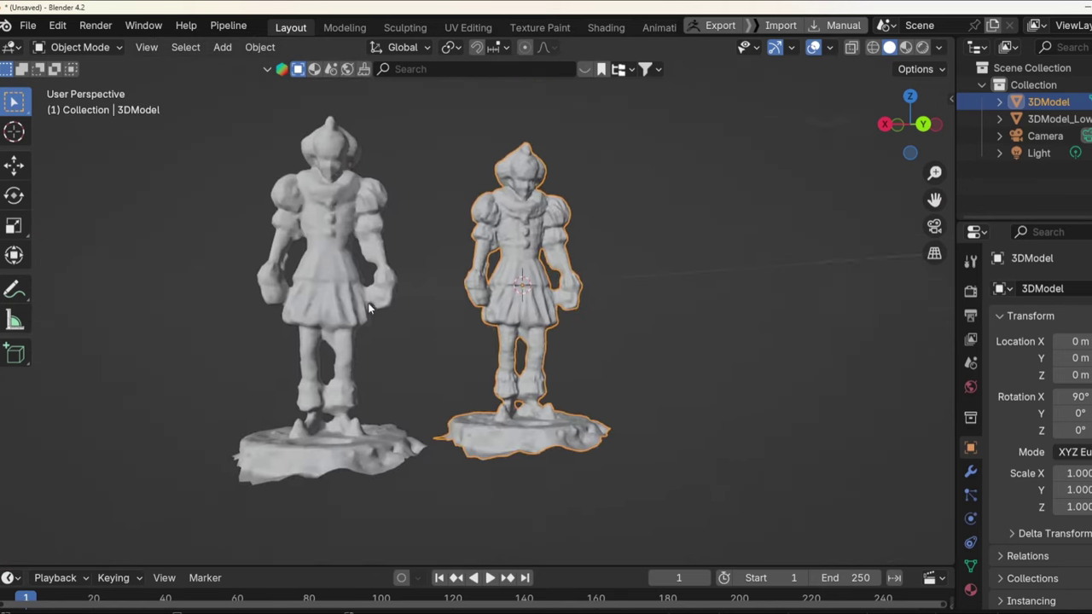
middle_drag(368, 309, 390, 323)
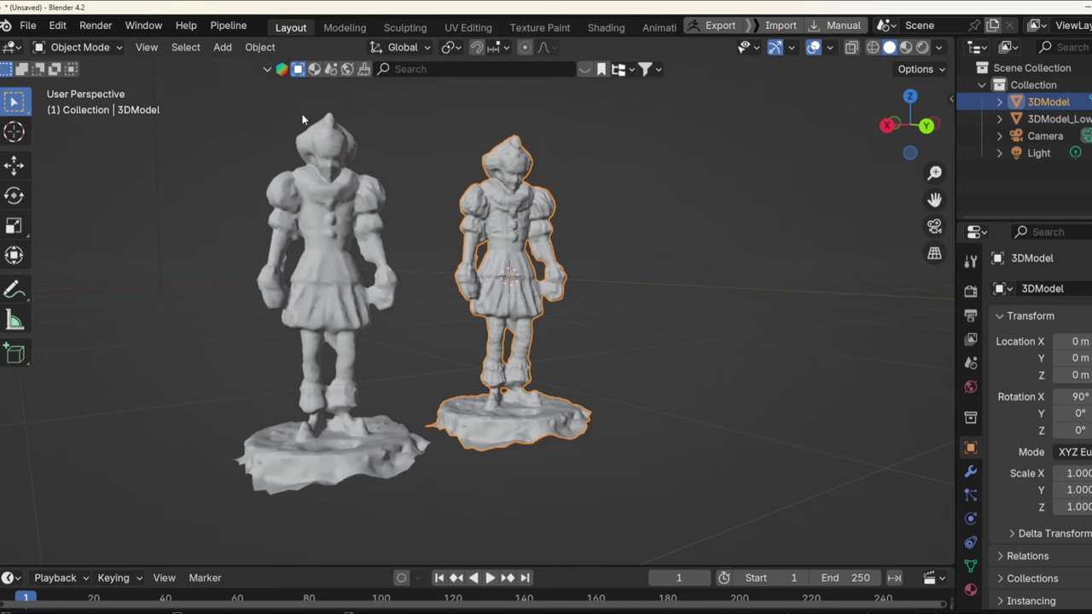
shift+middle_drag(322, 238, 342, 288)
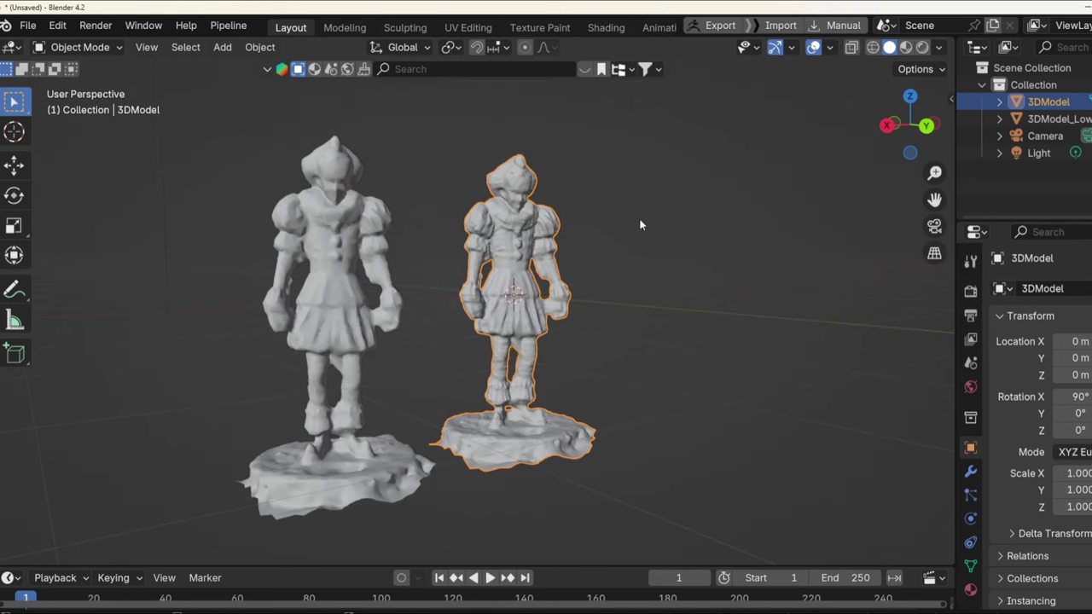
Set the render engine to Cycles.
click(969, 290)
click(1076, 288)
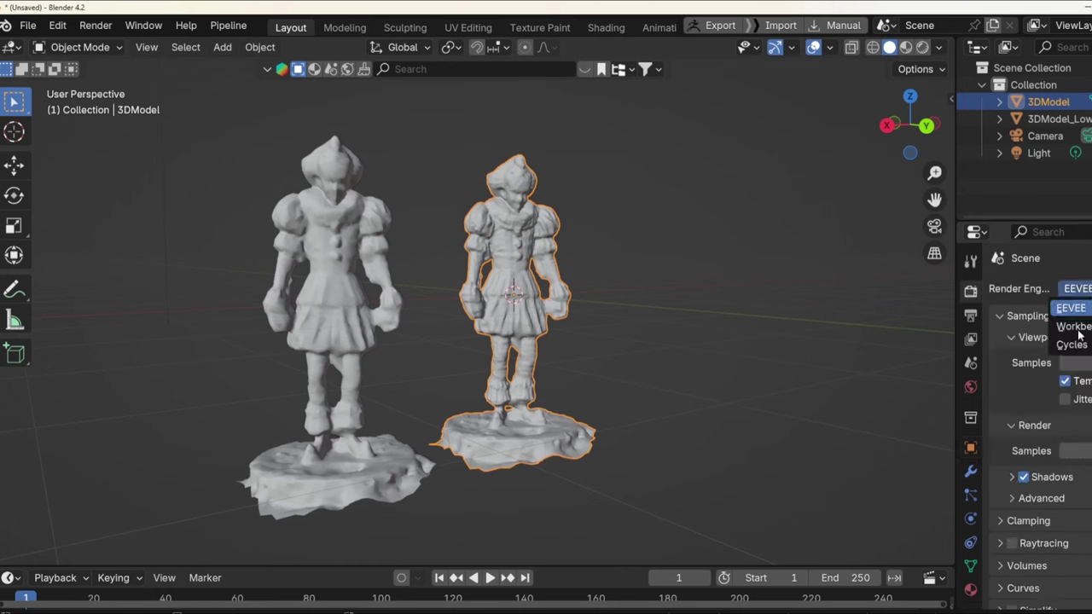
click(1073, 344)
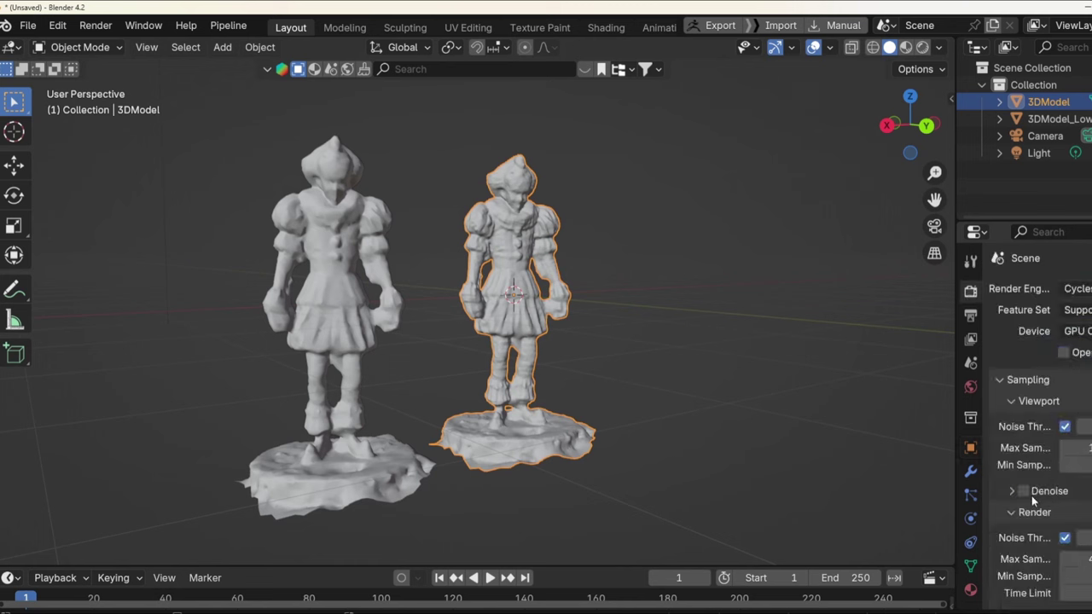
Set the World Color to an Environment Texture using the peppermint HDR from Downloads.
click(970, 388)
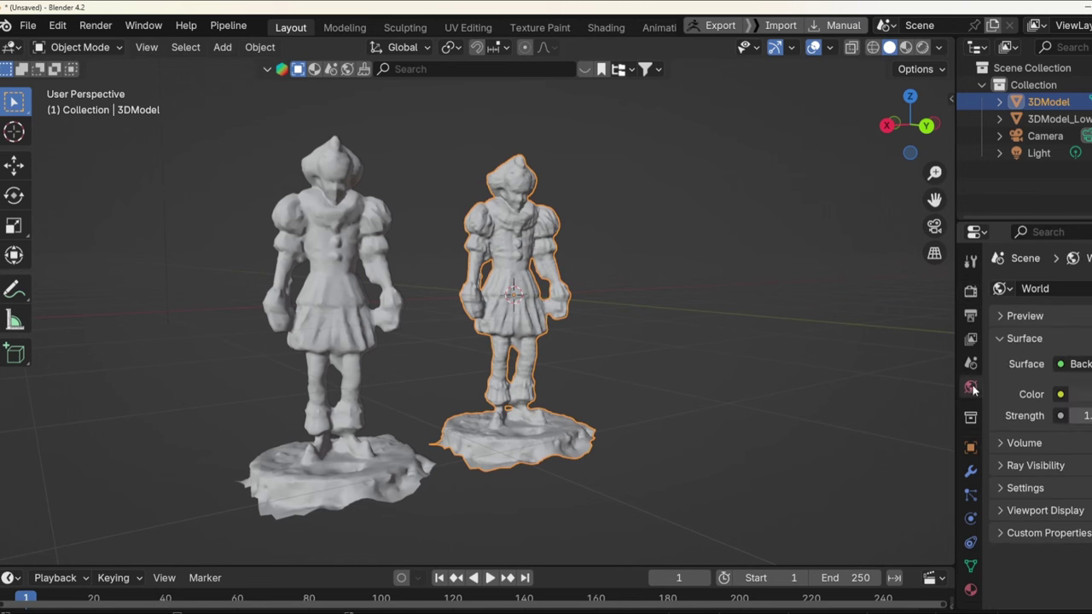
click(1060, 394)
click(597, 212)
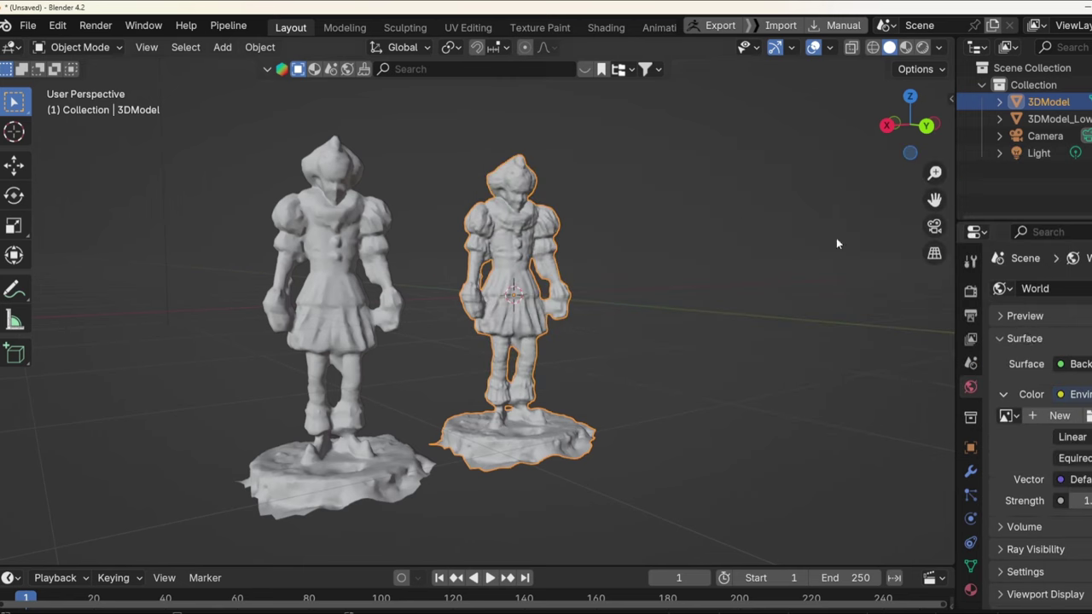
click(1006, 415)
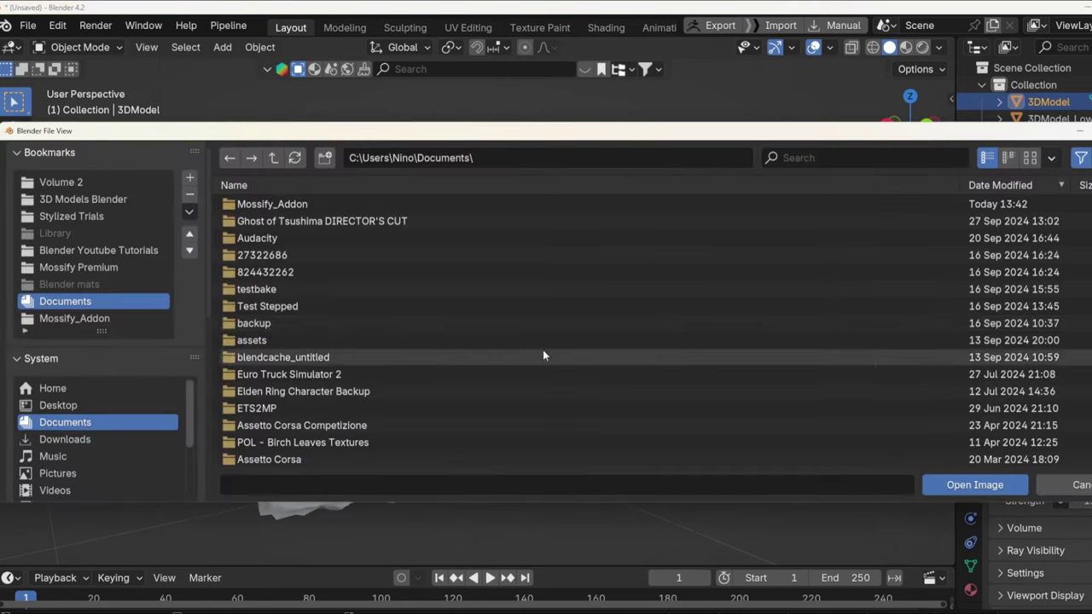
click(65, 439)
click(793, 158)
text(hdr)
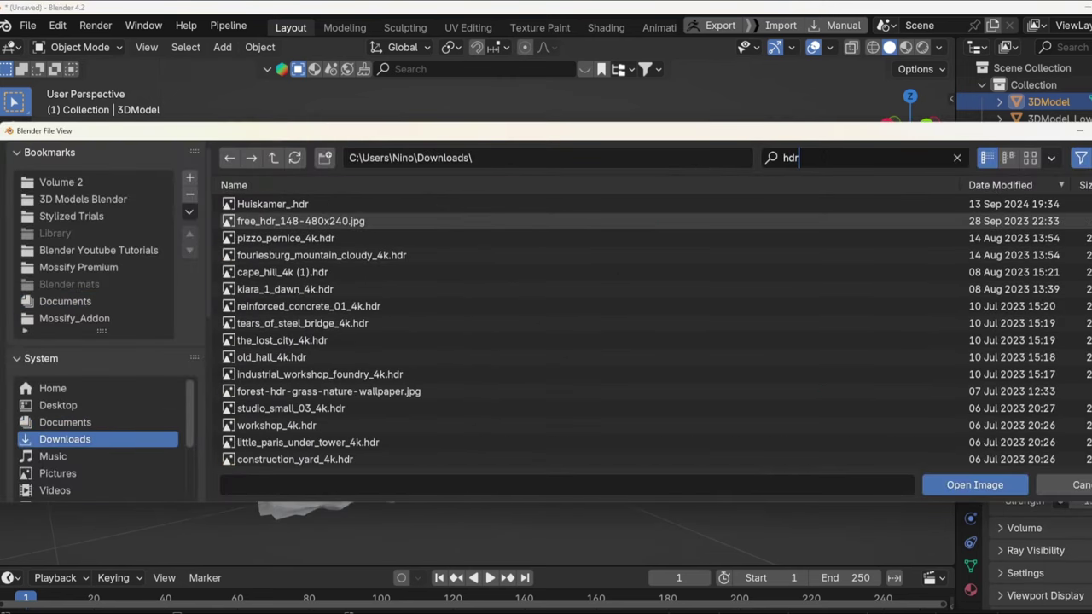
click(1030, 158)
scroll(681, 338, down, 1)
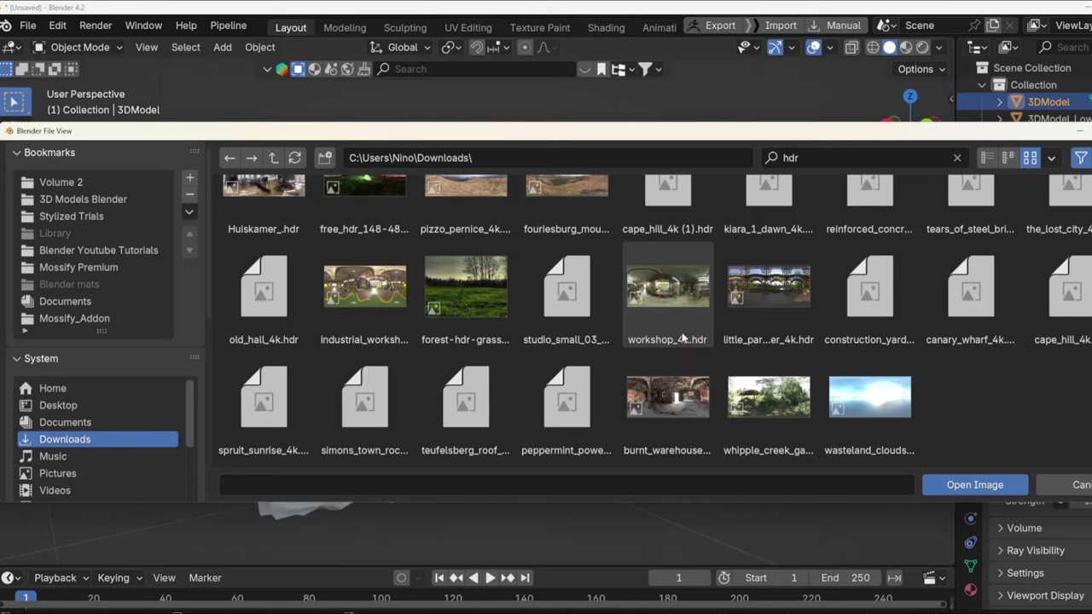
double_click(566, 397)
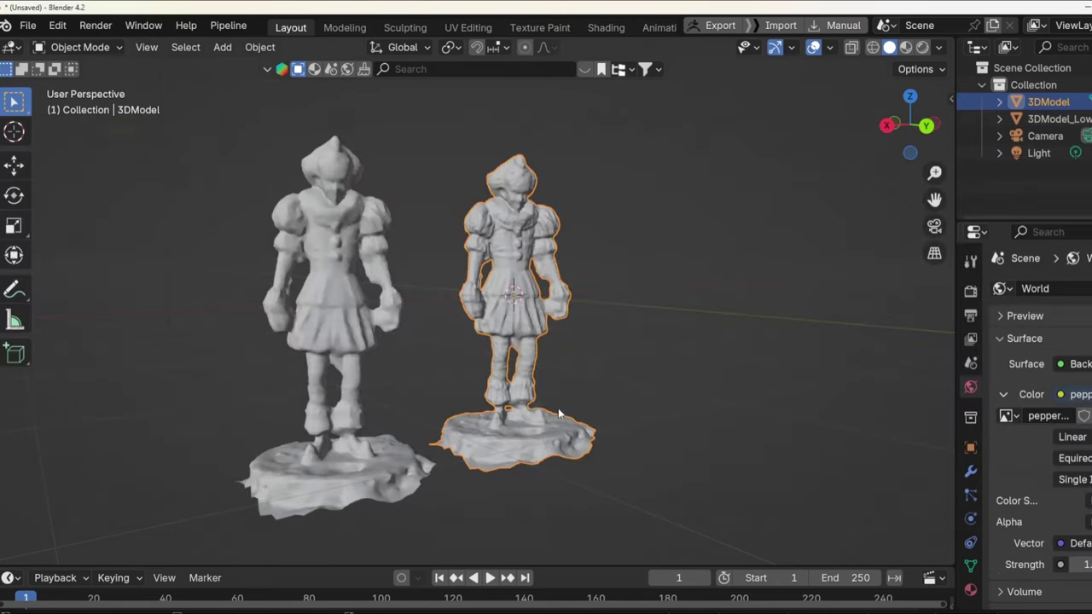
click(922, 48)
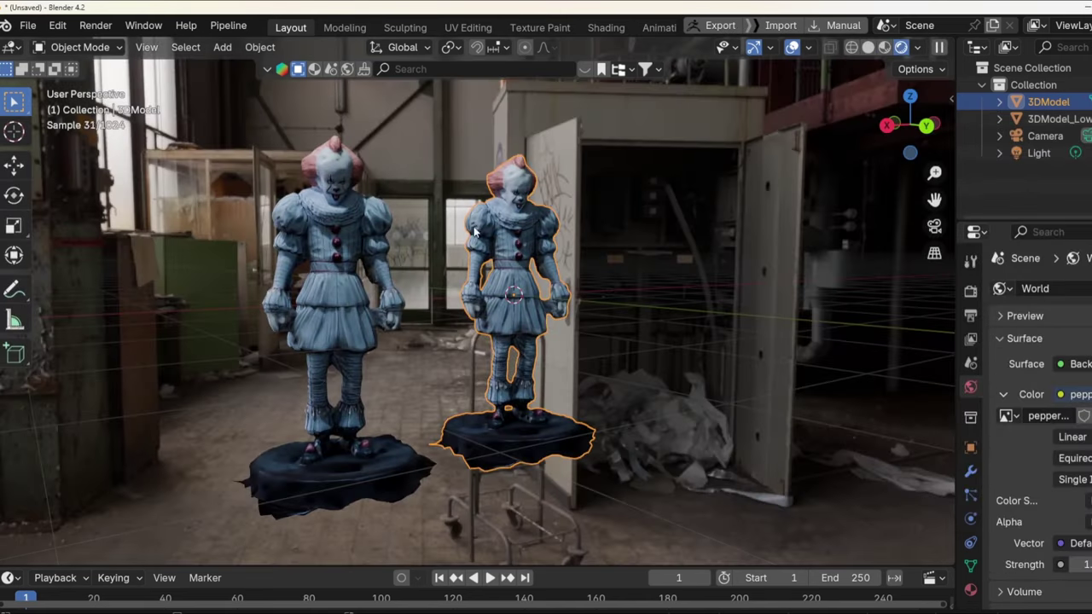
Enable Transparent in the Render properties Film panel.
click(970, 290)
scroll(1006, 479, down, 8)
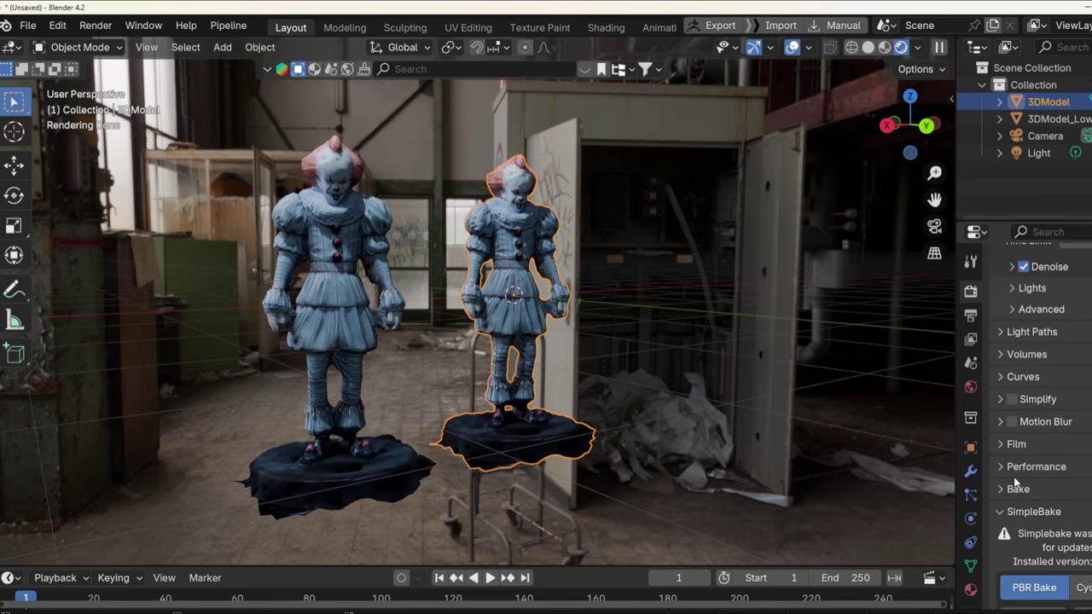
click(1016, 443)
scroll(1060, 488, down, 4)
click(1028, 424)
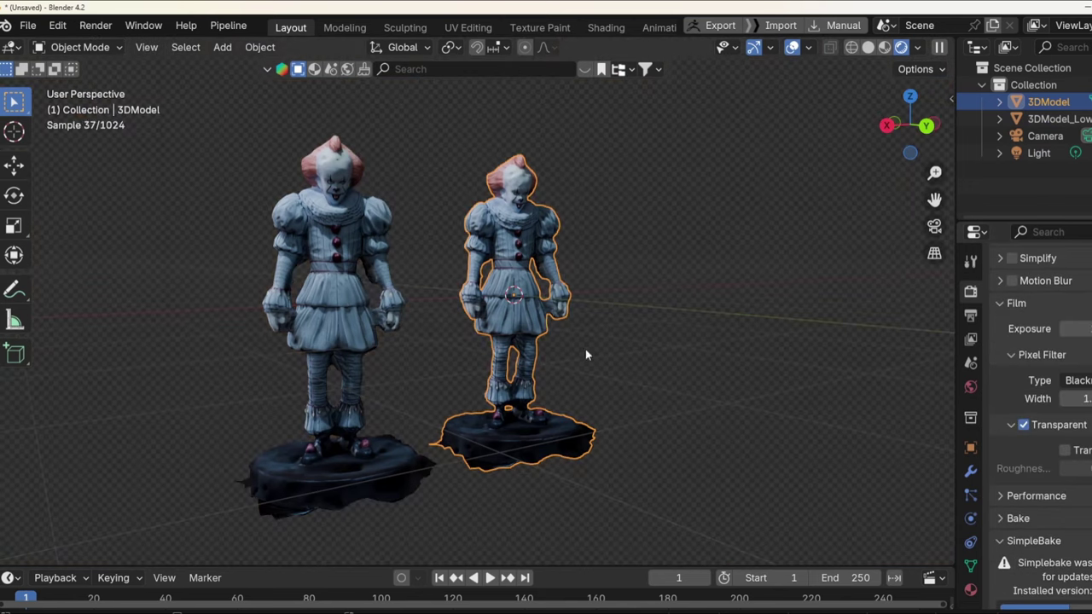
Orbit around both clowns and compare the low-poly clown in solid and rendered shading.
click(654, 246)
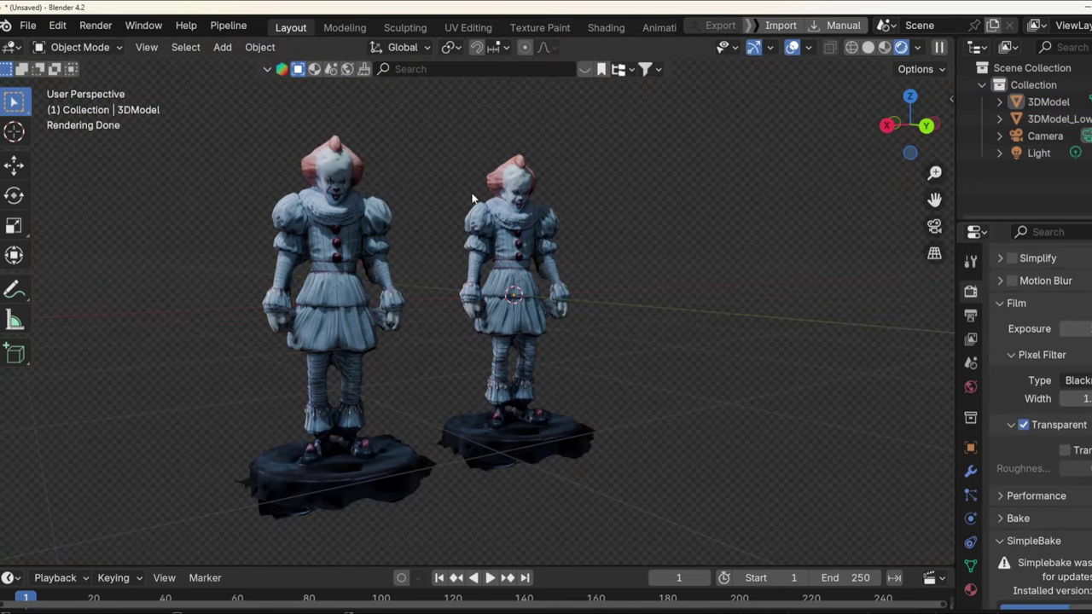
middle_drag(486, 280, 392, 290)
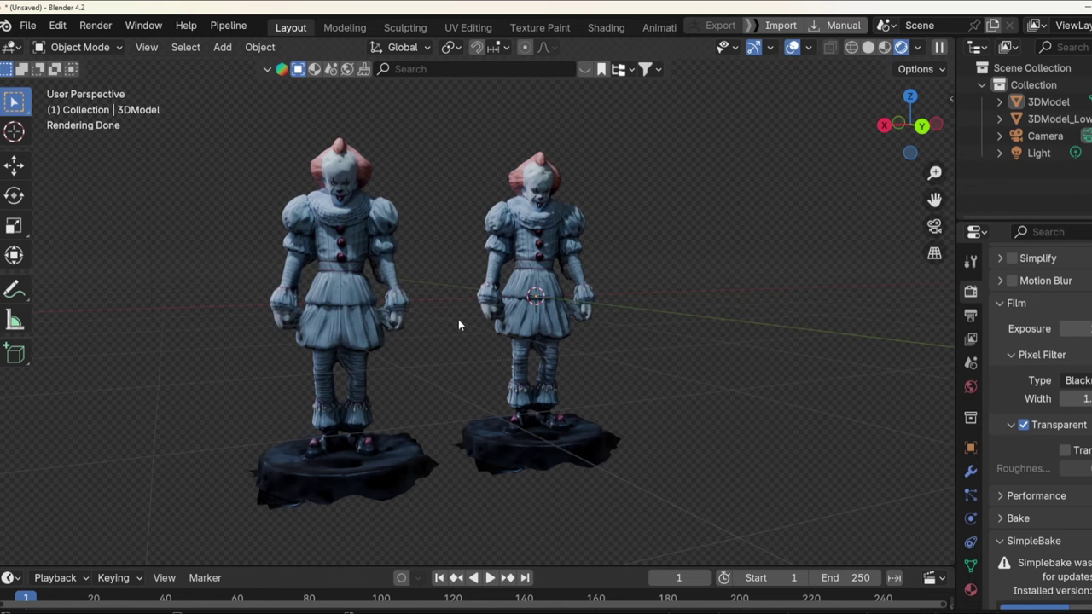
middle_drag(551, 260, 503, 256)
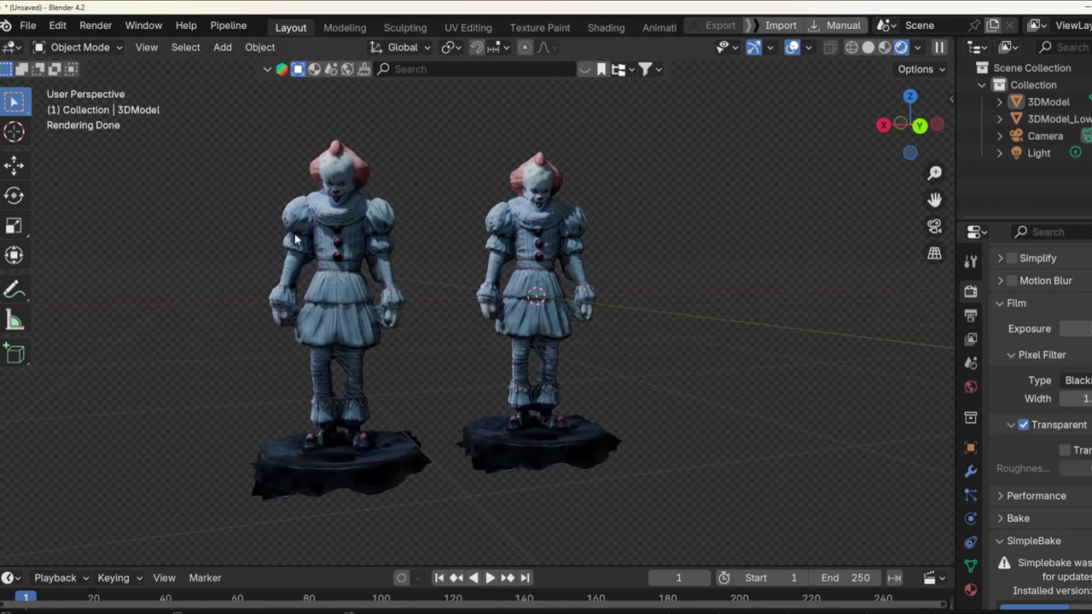
scroll(549, 240, up, 5)
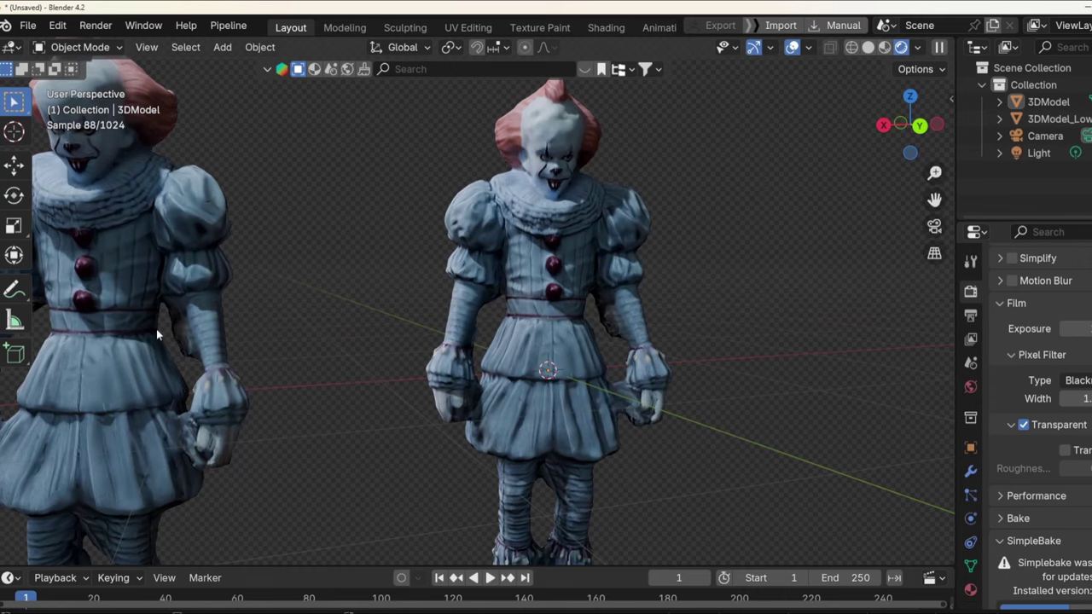
shift+middle_drag(156, 329, 324, 310)
click(324, 309)
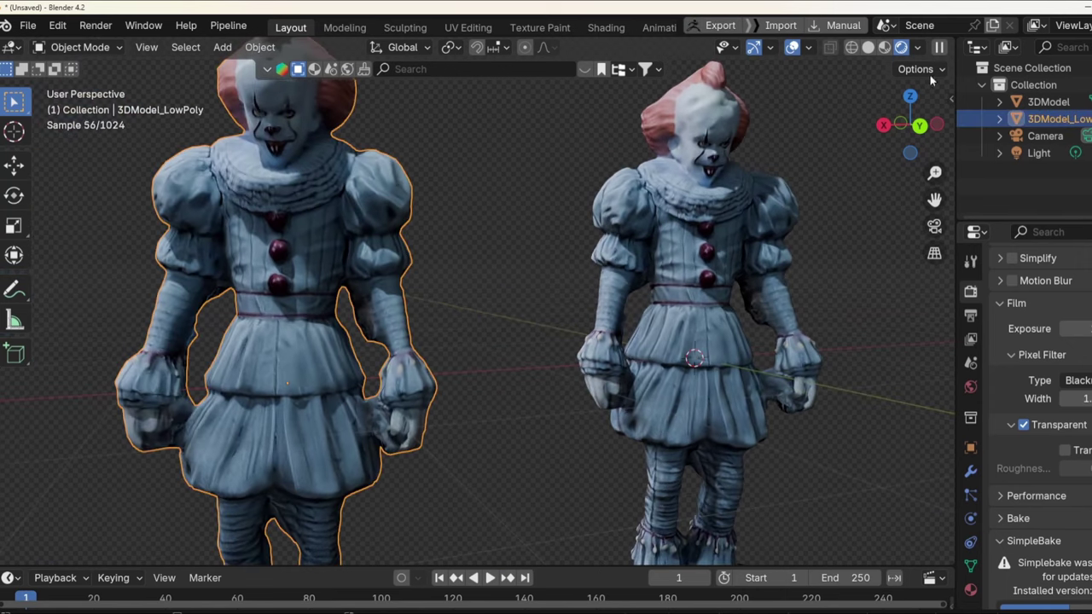
click(869, 47)
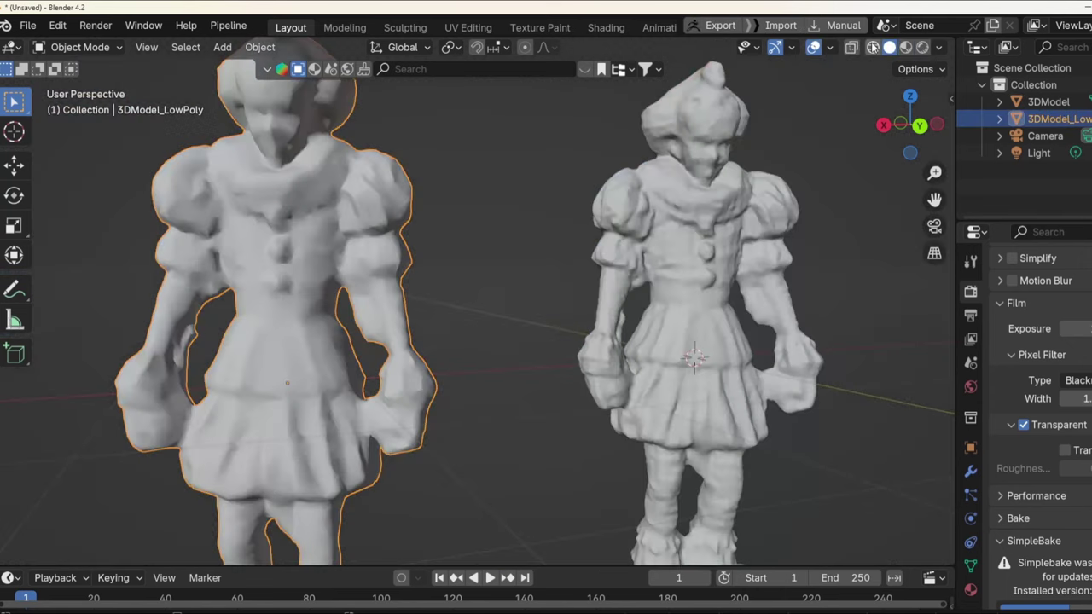
click(921, 48)
scroll(444, 342, down, 4)
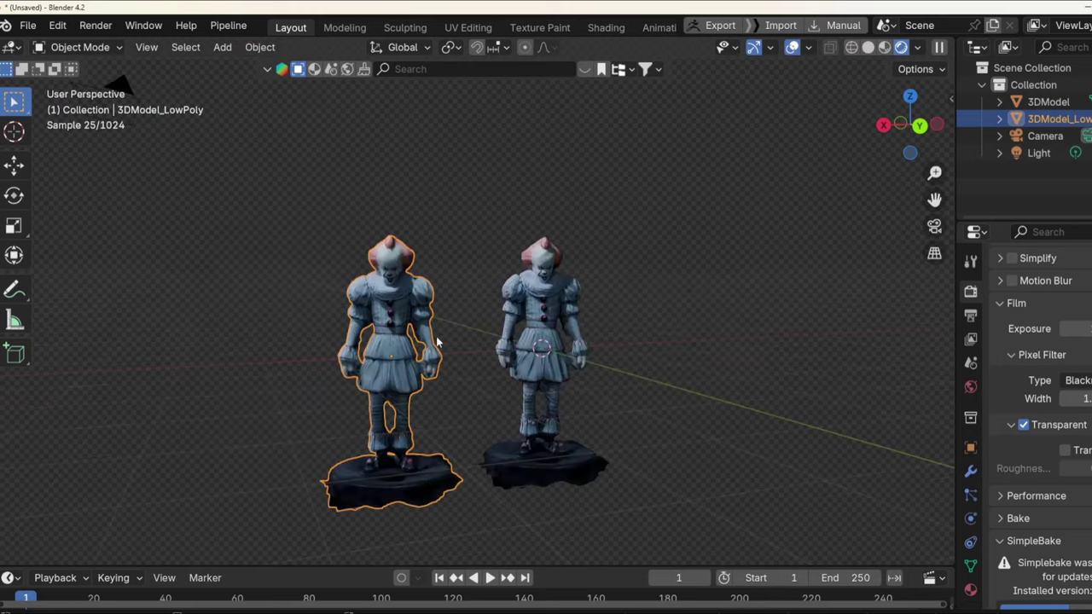
Rotate the low-poly clown about the Z axis twice, checking its orientation between turns.
key(r)
key(z)
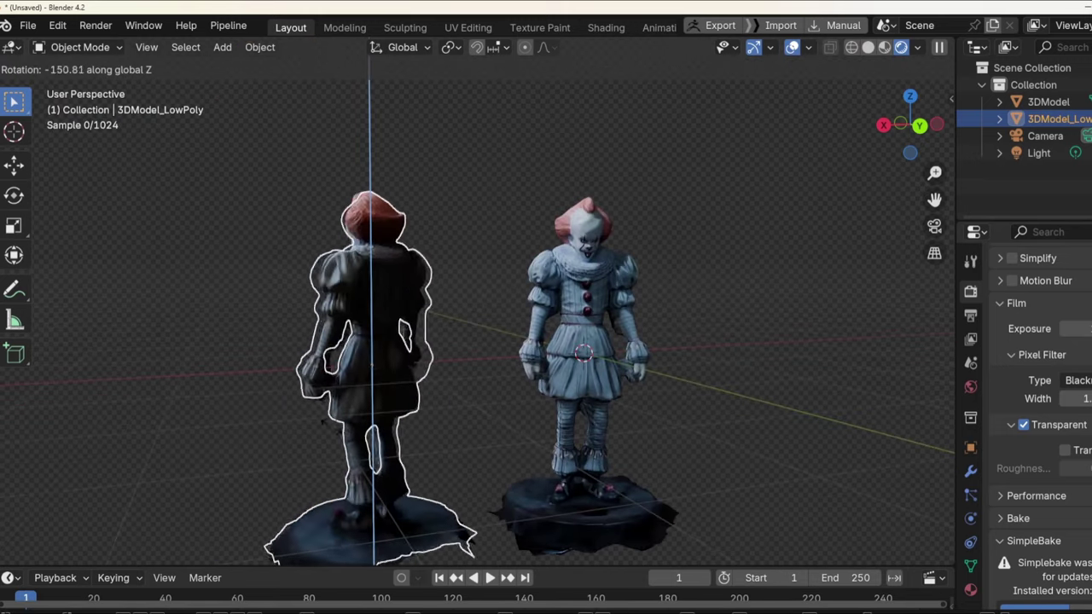
click(220, 375)
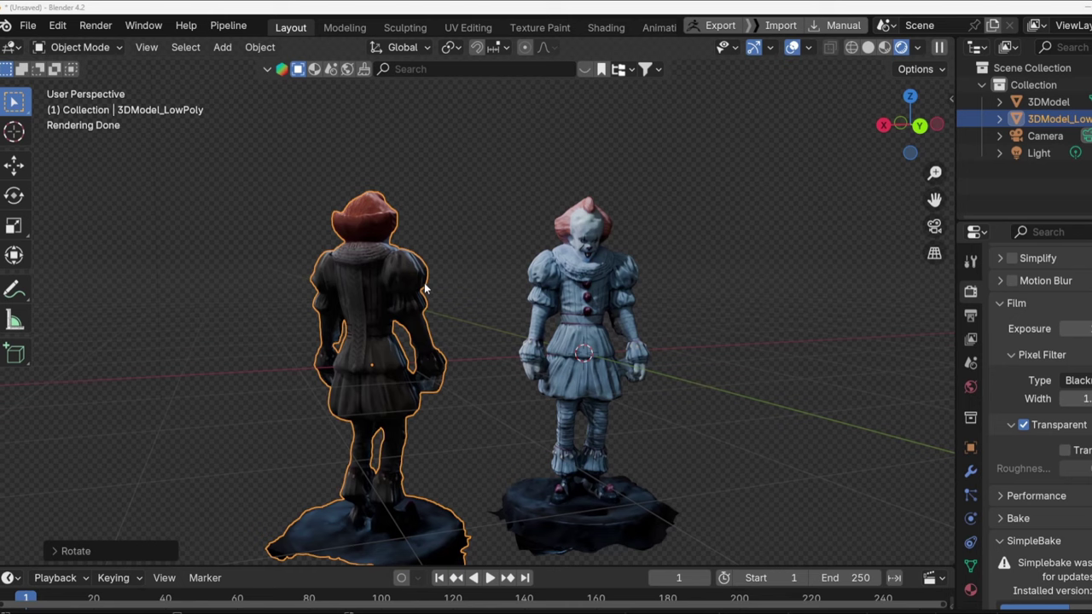
middle_drag(367, 265, 400, 264)
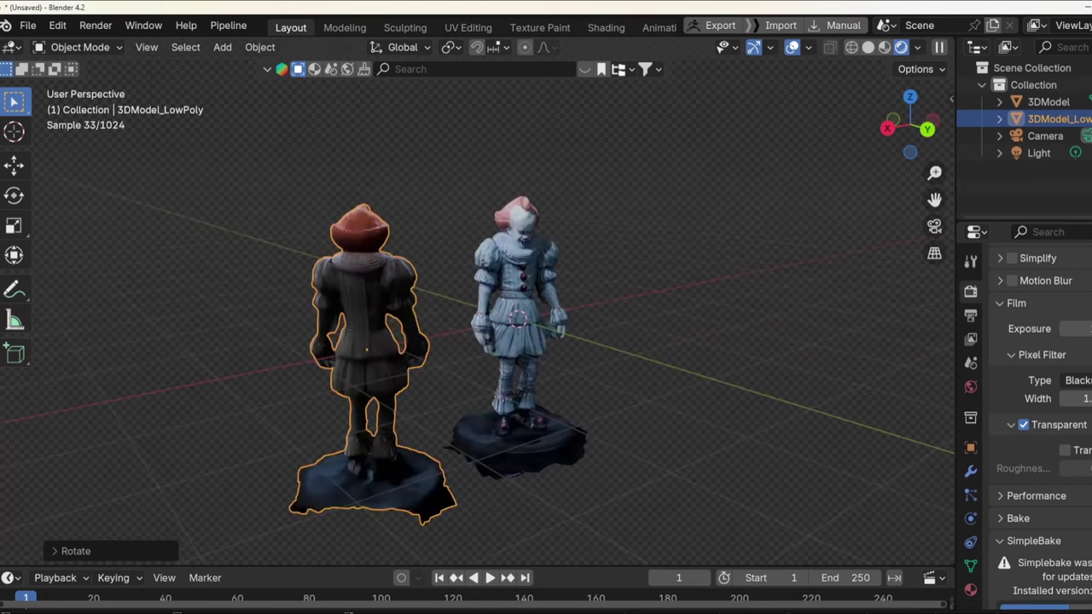
key(r)
key(z)
key(Return)
Give the clown one more Z rotation, view both clowns from the front, then undo that turn.
middle_drag(478, 332, 512, 426)
key(r)
key(z)
key(Return)
scroll(300, 361, up, 3)
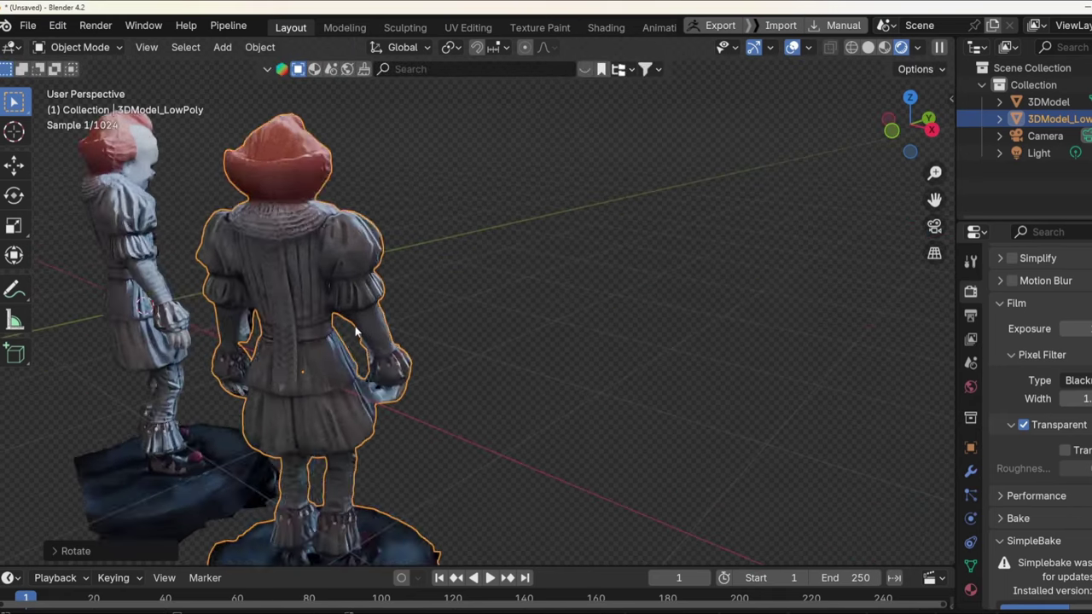
middle_drag(300, 361, 269, 288)
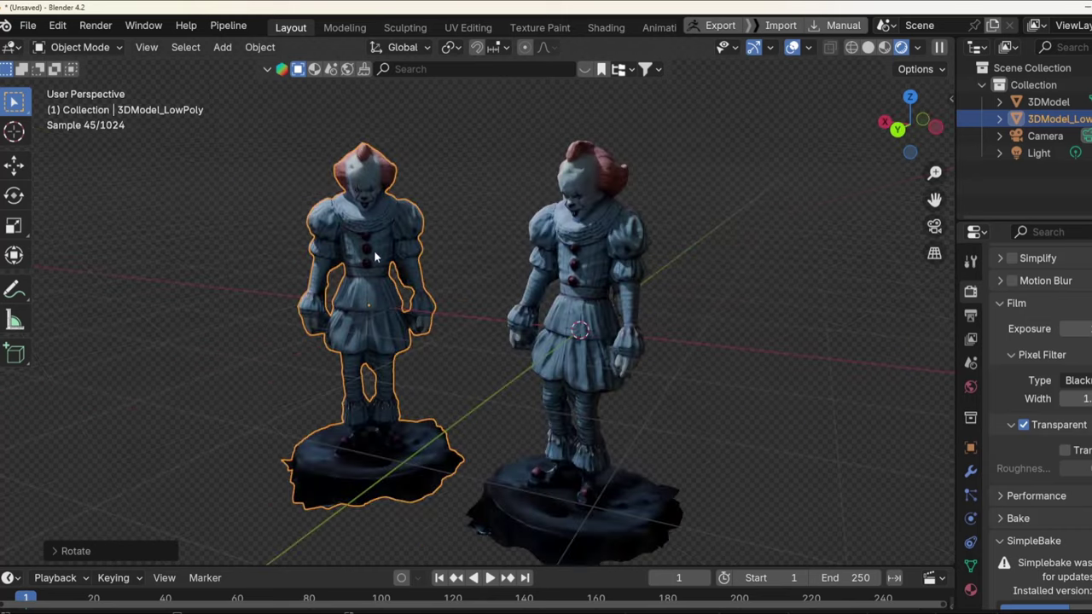
middle_drag(370, 273, 434, 297)
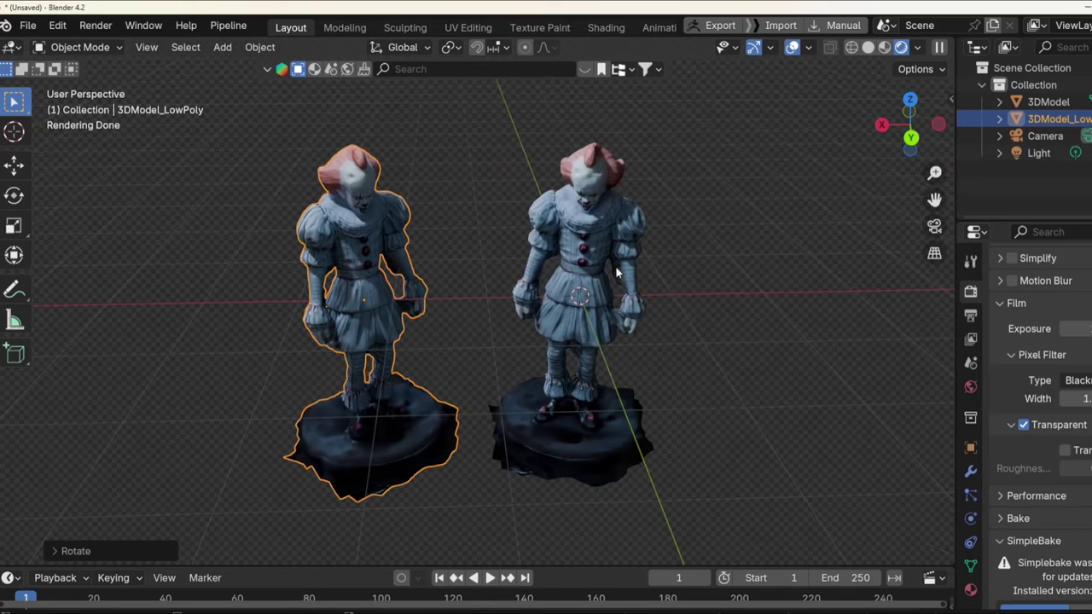
key(ctrl+z)
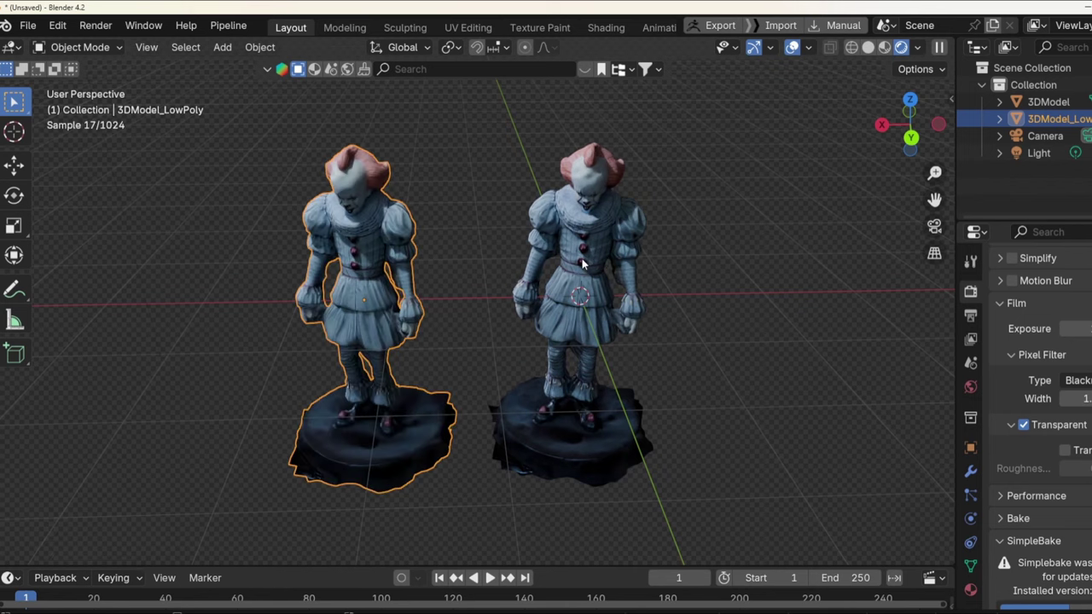
click(582, 264)
scroll(580, 280, down, 1)
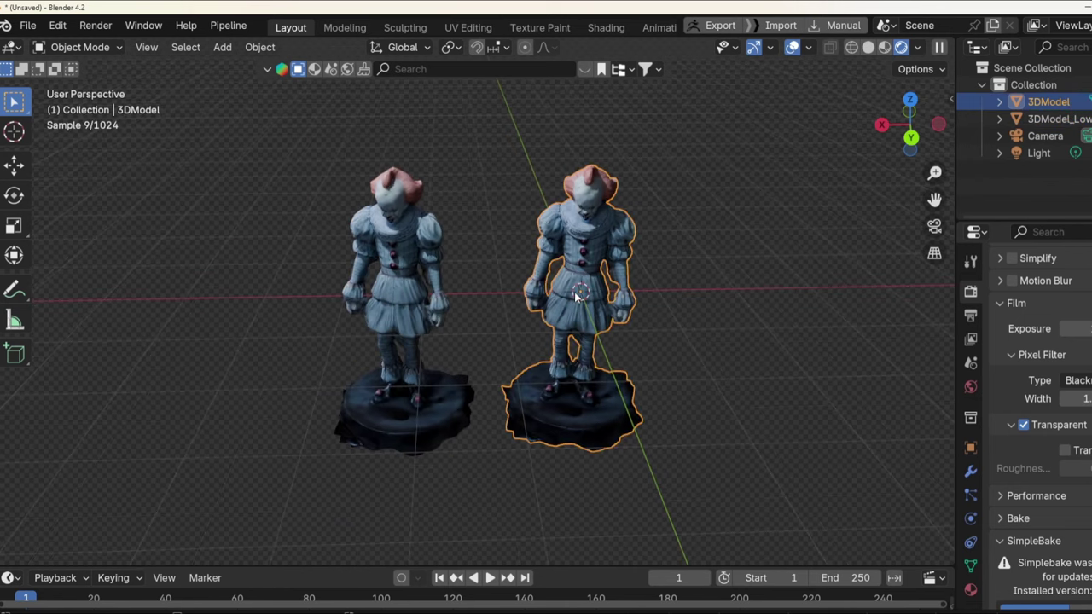
key(KP_1)
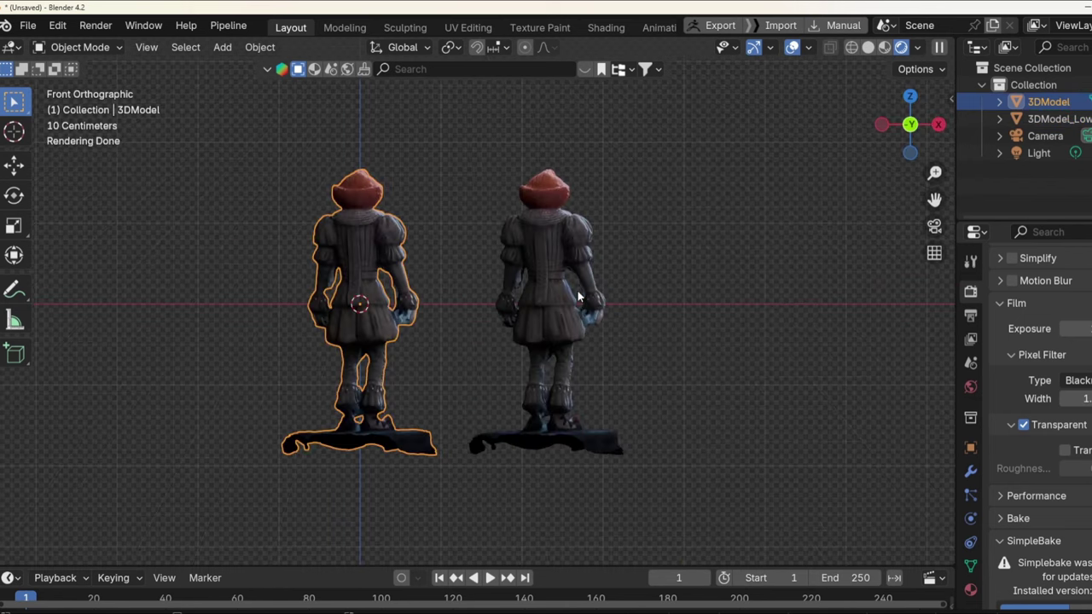
key(ctrl+KP_1)
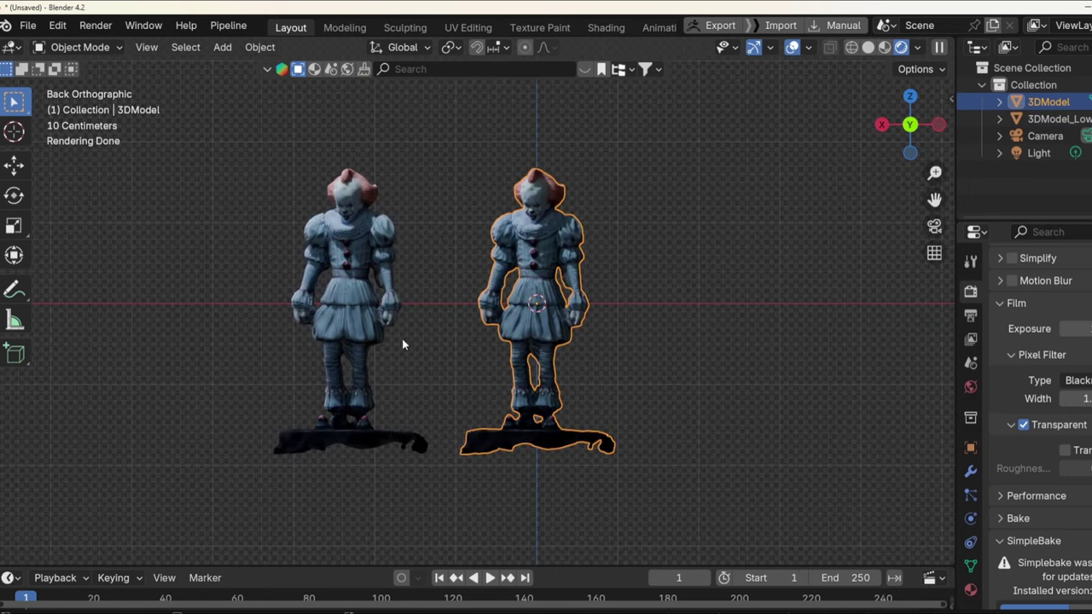
middle_drag(402, 338, 343, 480)
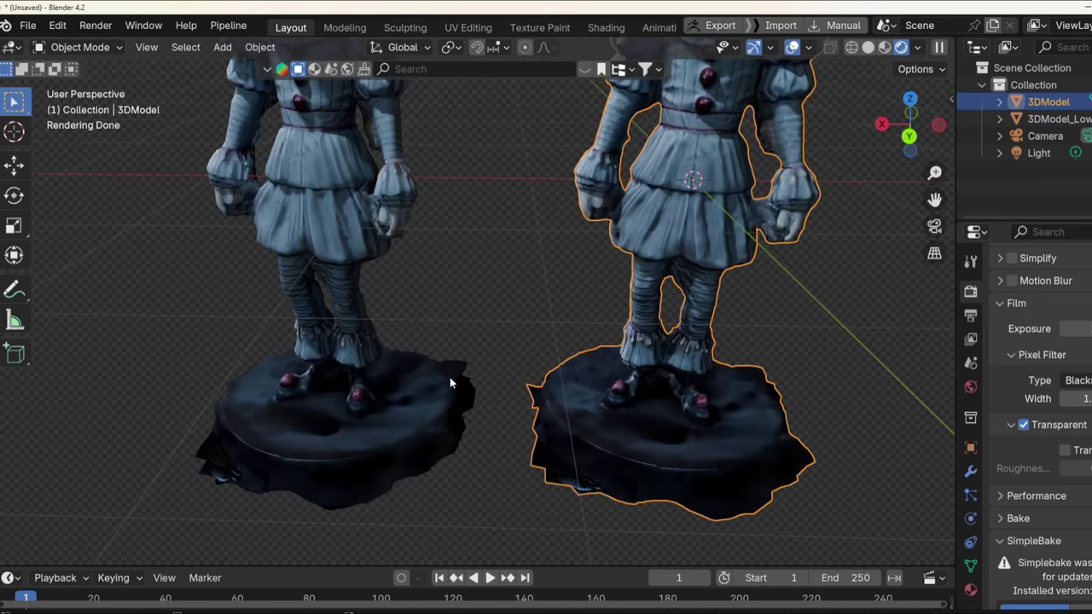
click(306, 459)
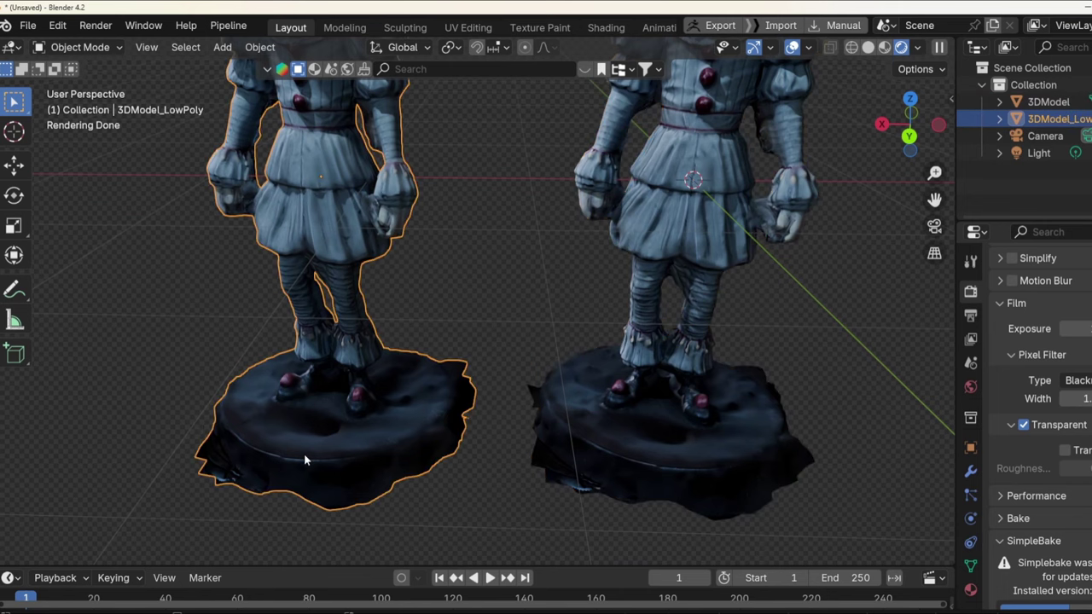
middle_drag(304, 459, 381, 290)
scroll(324, 384, down, 5)
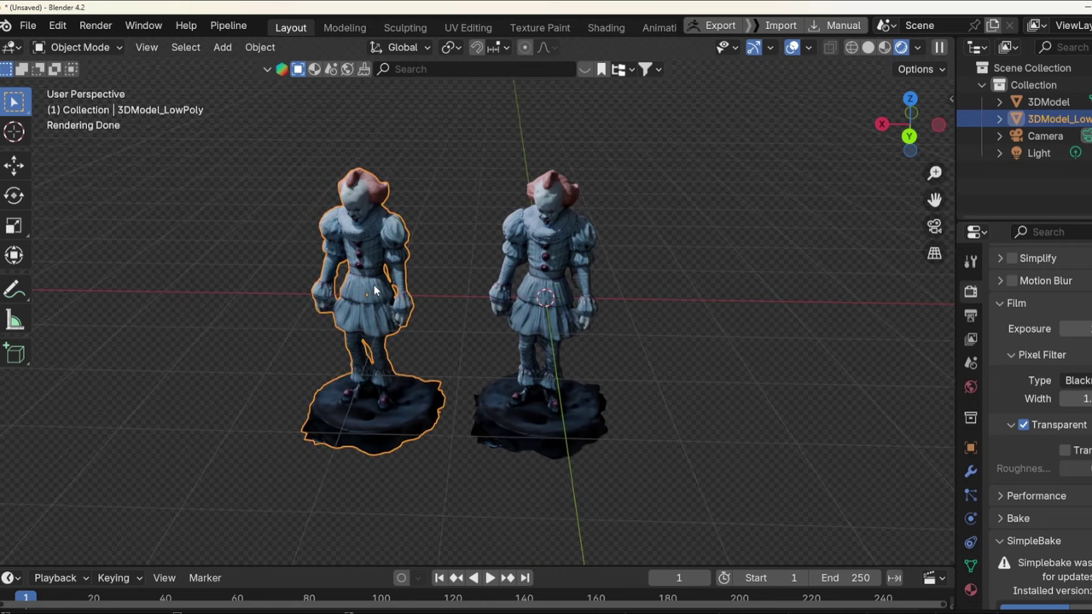
scroll(334, 349, up, 3)
mouse_move(311, 341)
mouse_down()
mouse_move(278, 422)
mouse_move(471, 435)
mouse_move(419, 324)
mouse_move(375, 331)
mouse_move(270, 410)
mouse_move(363, 453)
mouse_move(462, 402)
mouse_move(443, 339)
mouse_move(456, 458)
mouse_move(482, 417)
mouse_move(276, 418)
mouse_move(314, 375)
mouse_up()
scroll(314, 376, down, 10)
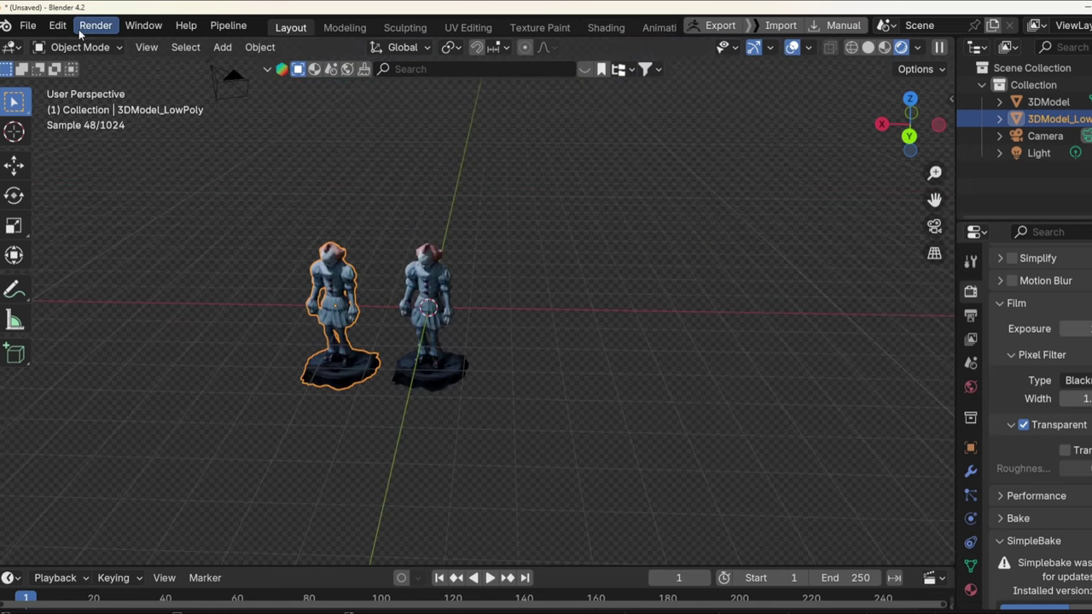
Import 3DModel.obj and 3DModel_LowPoly.obj from D:\3D Scans\Bear as Wavefront OBJ files.
click(29, 25)
mouse_move(74, 271)
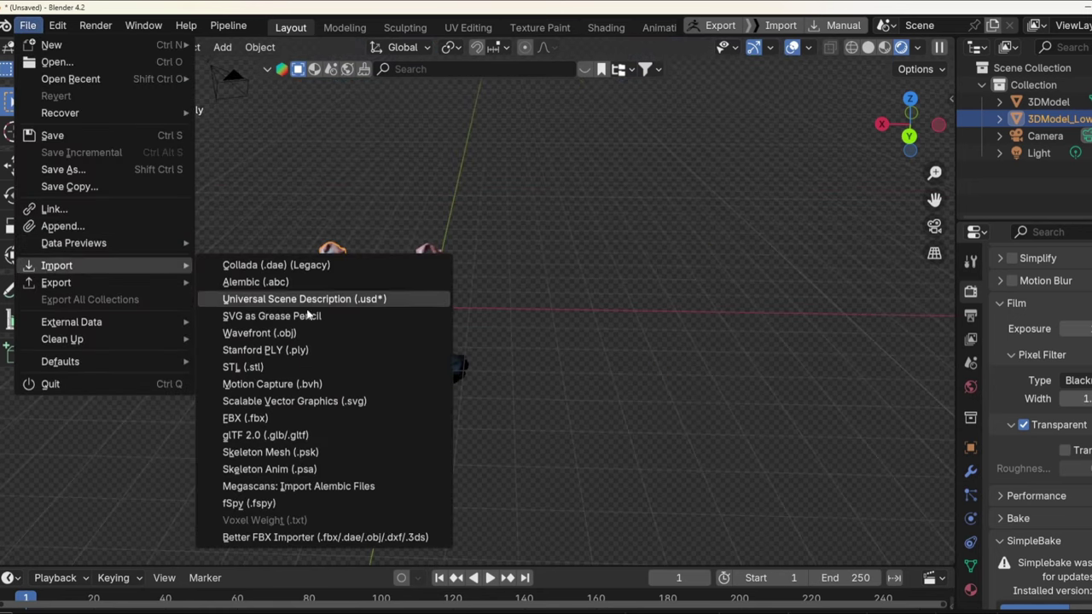
click(259, 332)
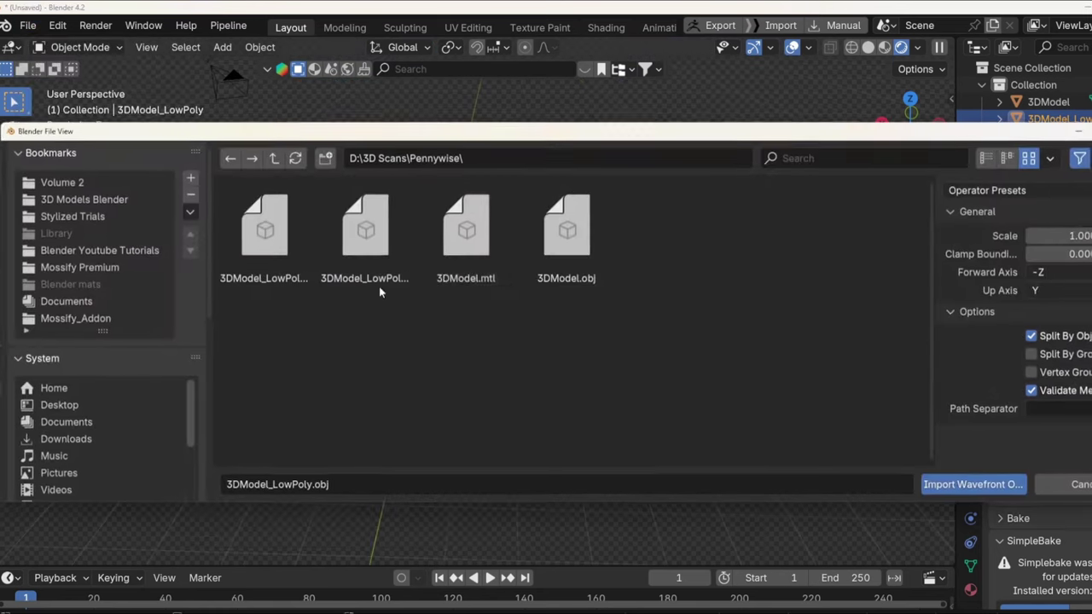
click(273, 158)
double_click(264, 259)
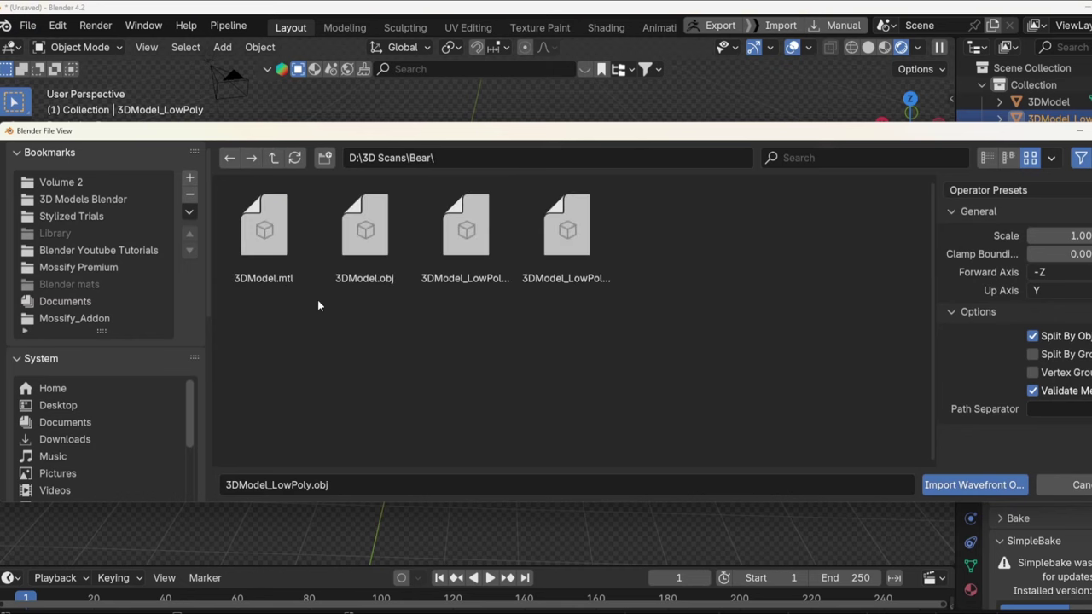
click(362, 247)
shift+click(572, 239)
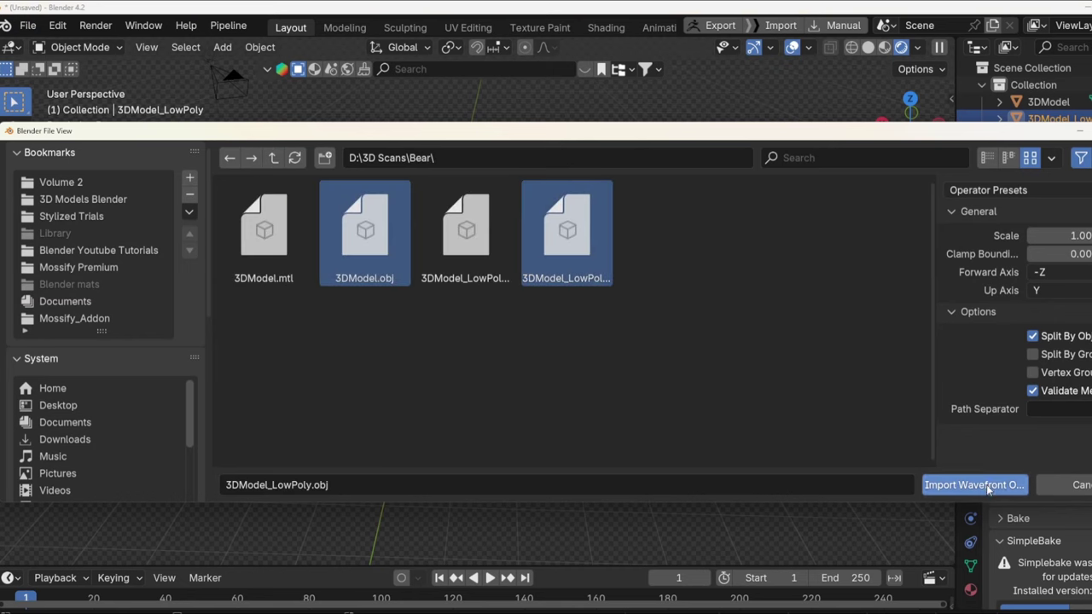
click(971, 483)
Slide both bear scans along X and turn them 180° about Z.
scroll(386, 293, up, 3)
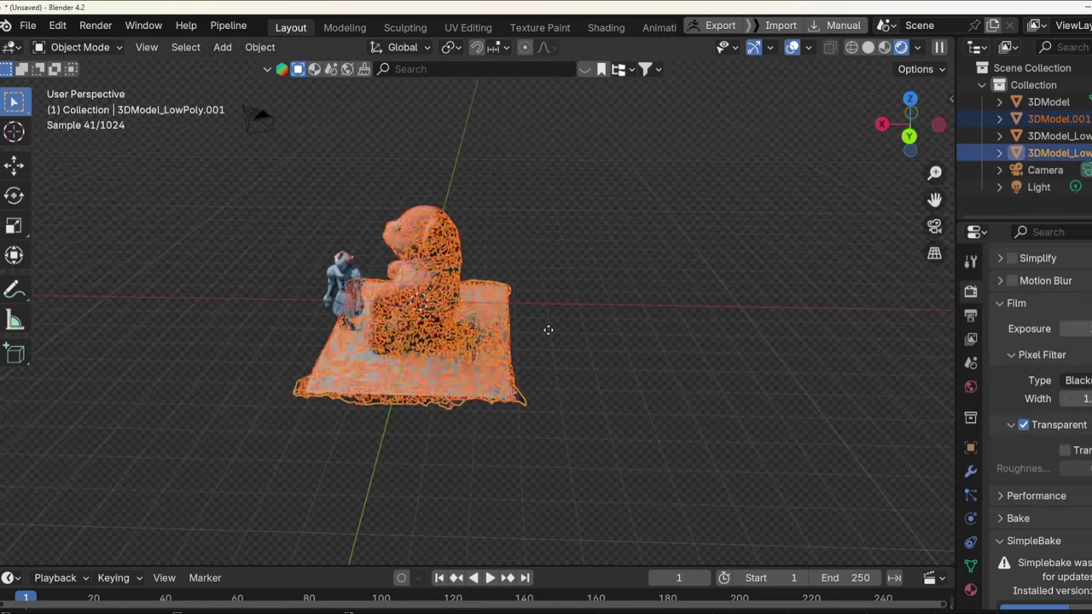
key(g)
key(x)
click(316, 305)
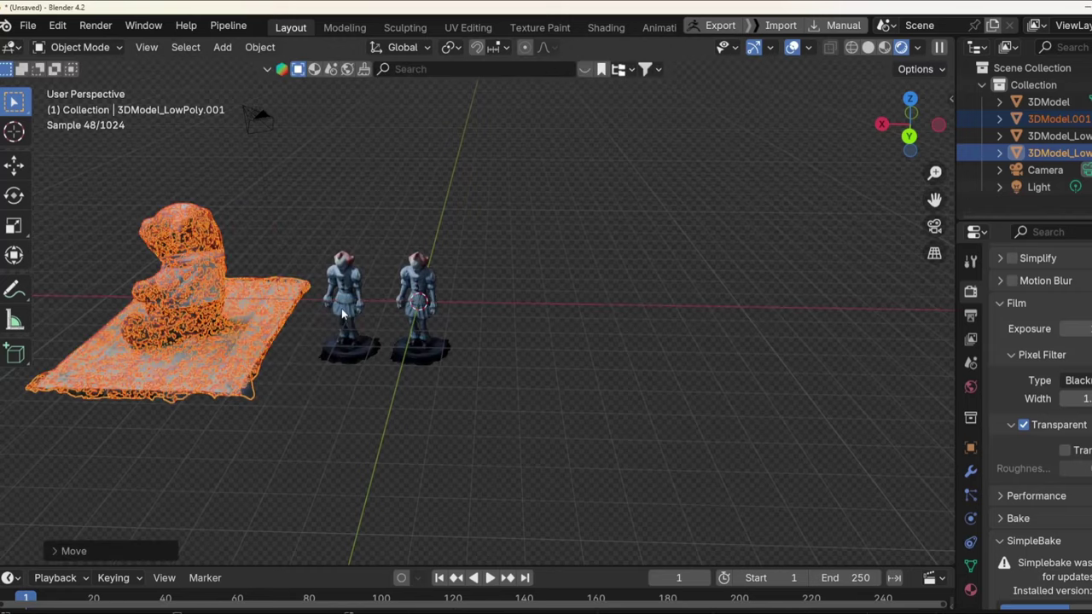
text(rz180)
key(Return)
Move one bear along X so it sits beside the other.
click(331, 310)
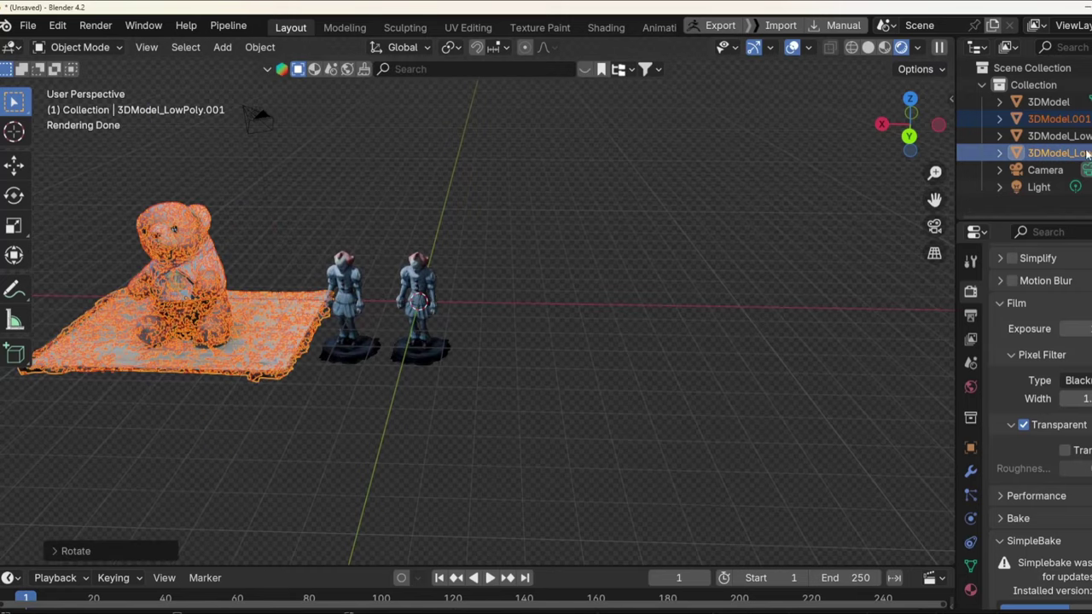
shift+middle_drag(331, 310, 503, 314)
key(g)
key(x)
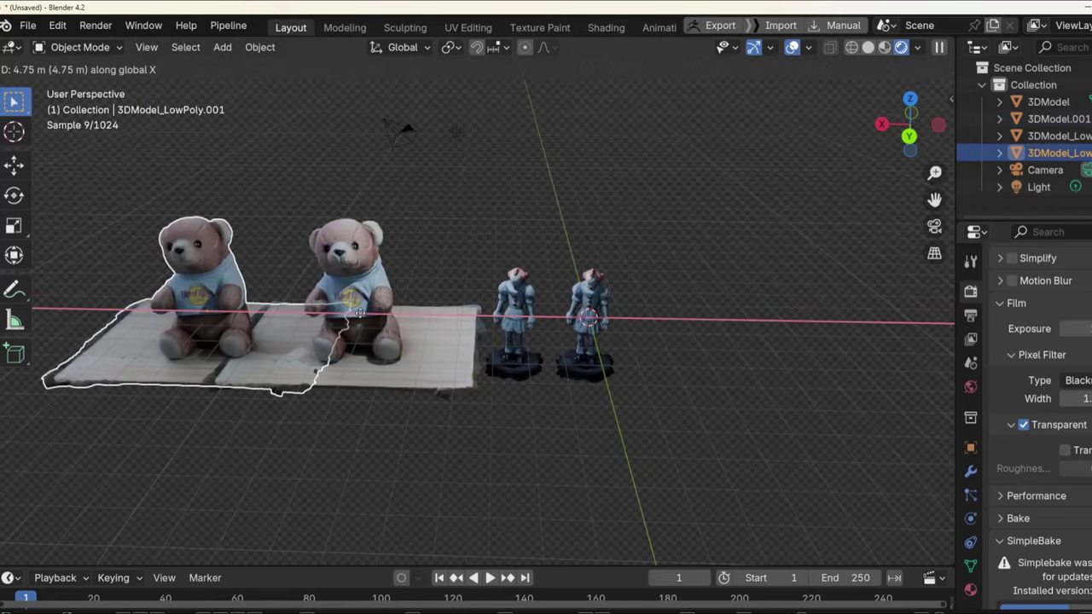
click(394, 313)
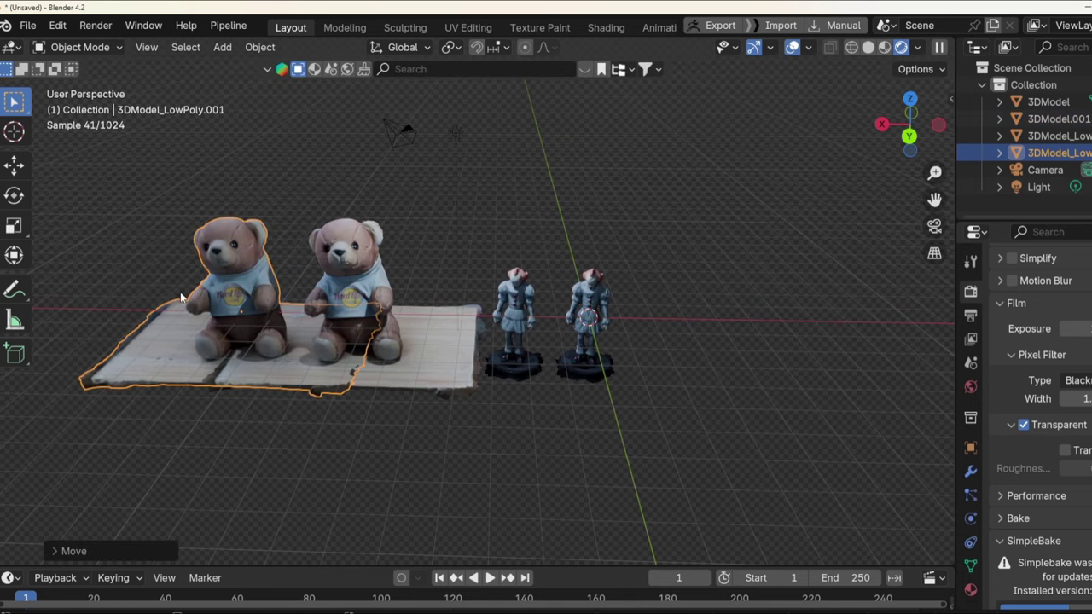
With bears and Pennywise figures in view, slide the left bear and its board further left.
middle_drag(394, 313, 327, 269)
scroll(327, 256, up, 6)
click(329, 186)
middle_drag(329, 186, 299, 275)
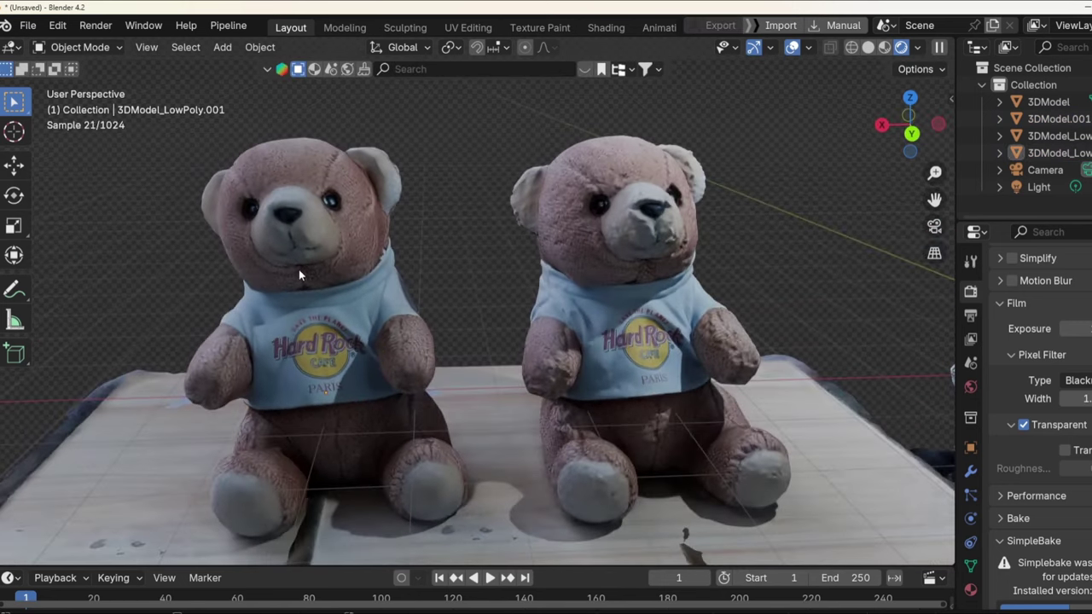
scroll(318, 236, up, 2)
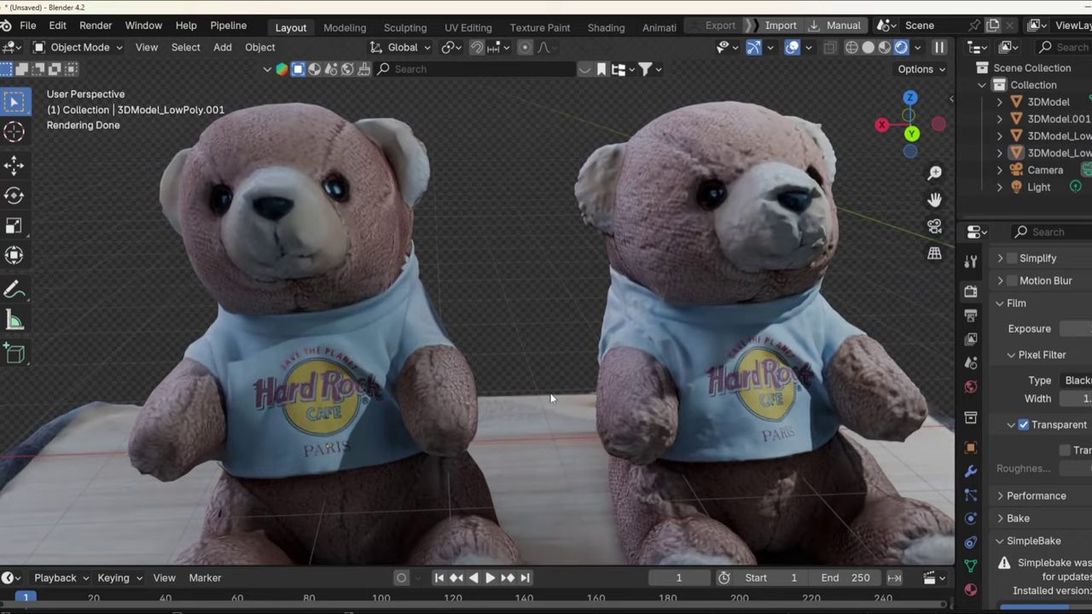
scroll(419, 383, down, 6)
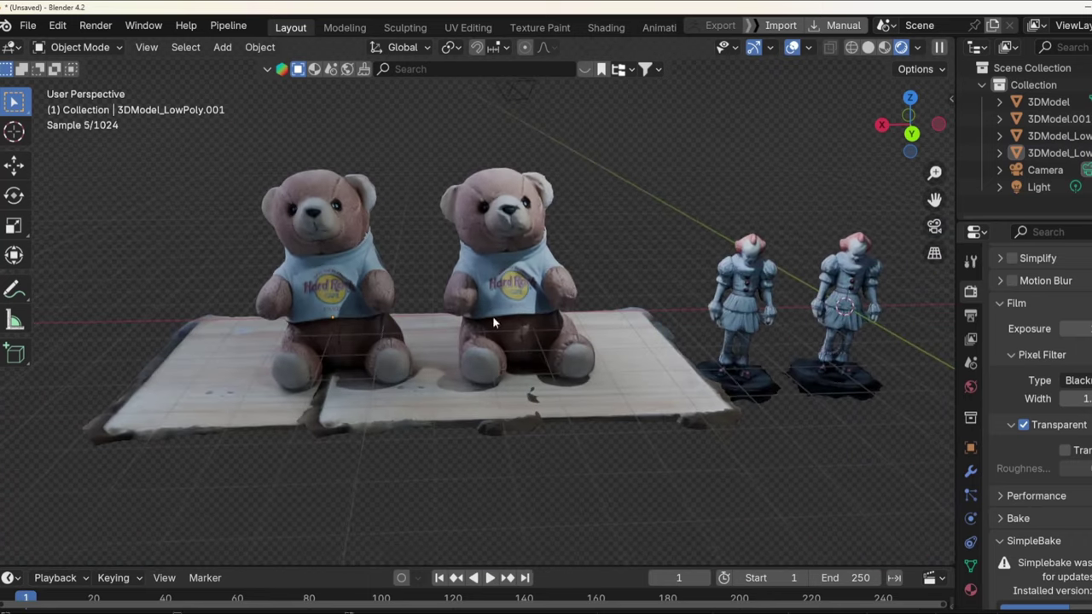
middle_drag(493, 318, 468, 293)
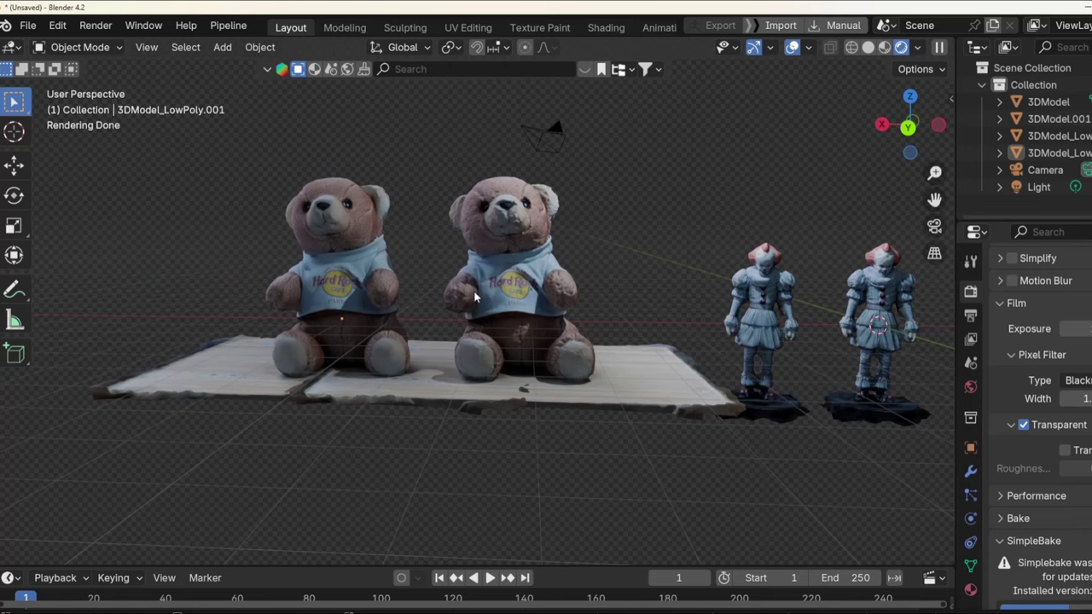
scroll(519, 283, up, 10)
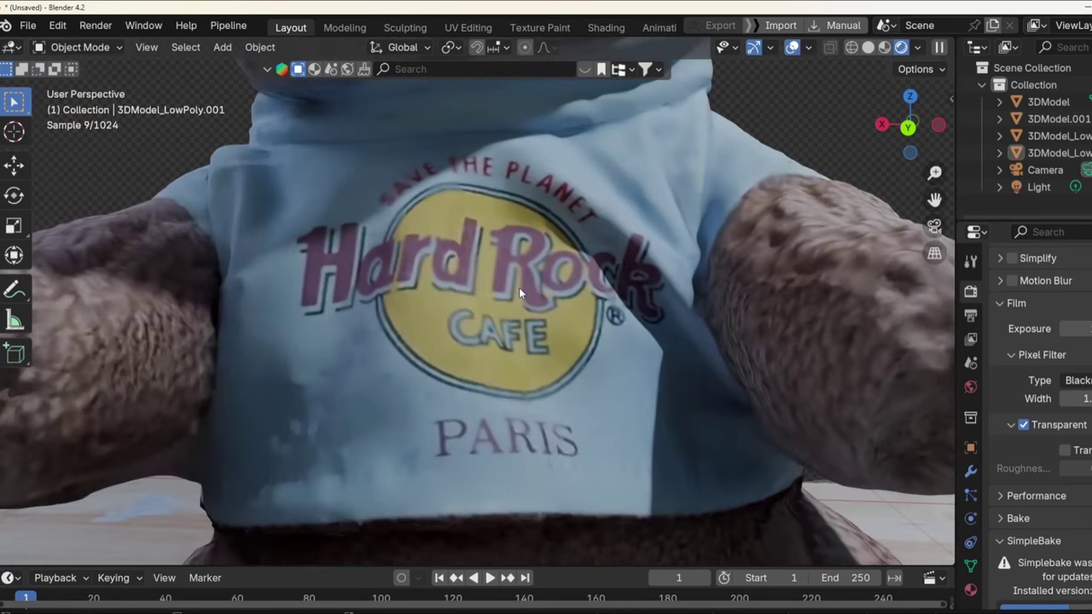
scroll(493, 248, down, 6)
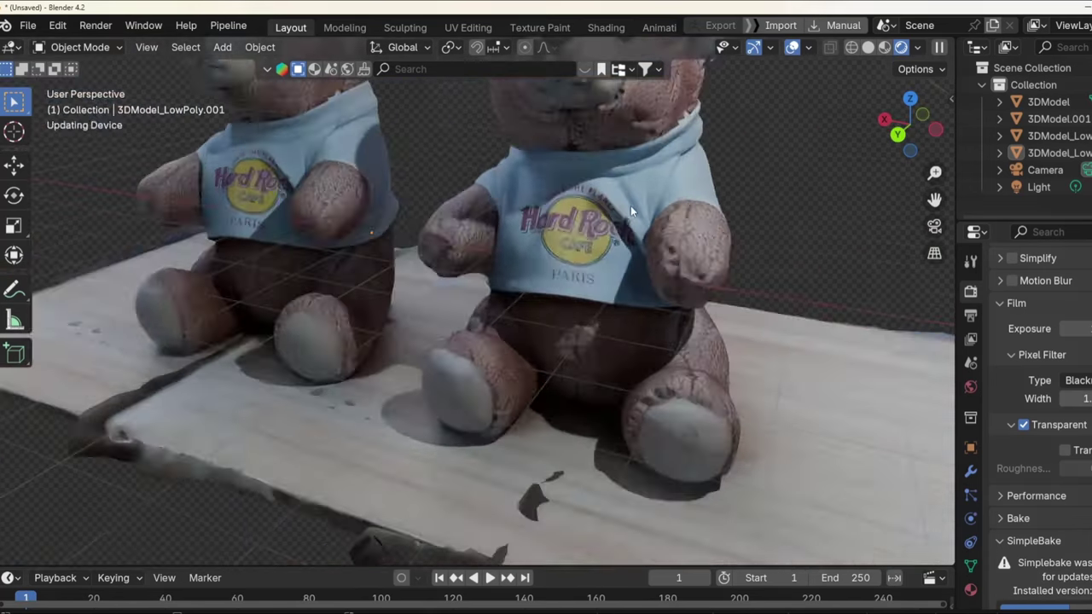
scroll(505, 339, down, 3)
middle_drag(505, 338, 488, 316)
scroll(487, 315, down, 4)
click(460, 364)
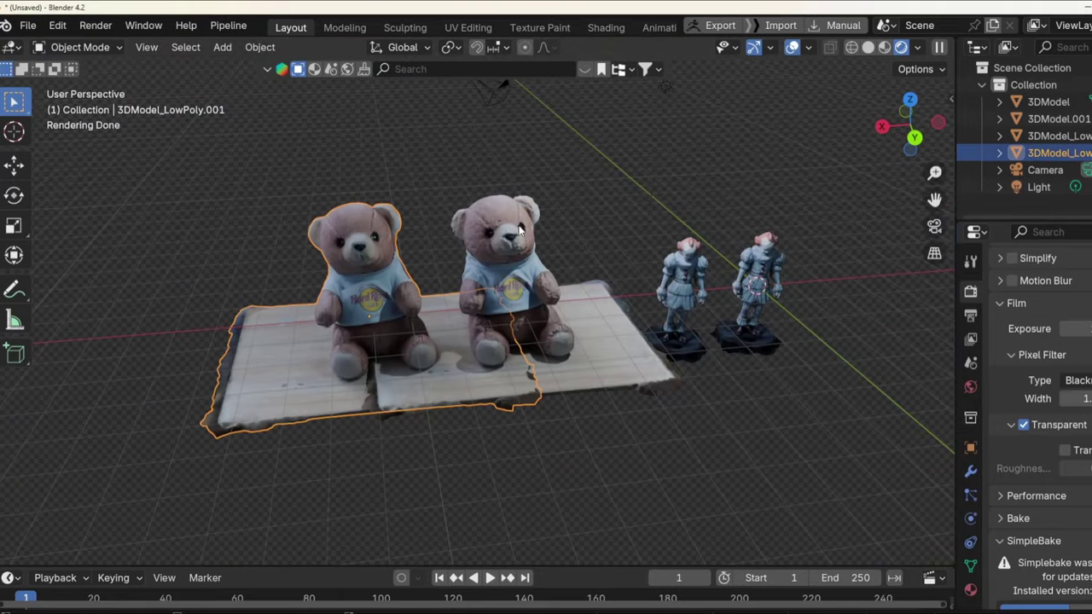
drag(431, 349, 299, 368)
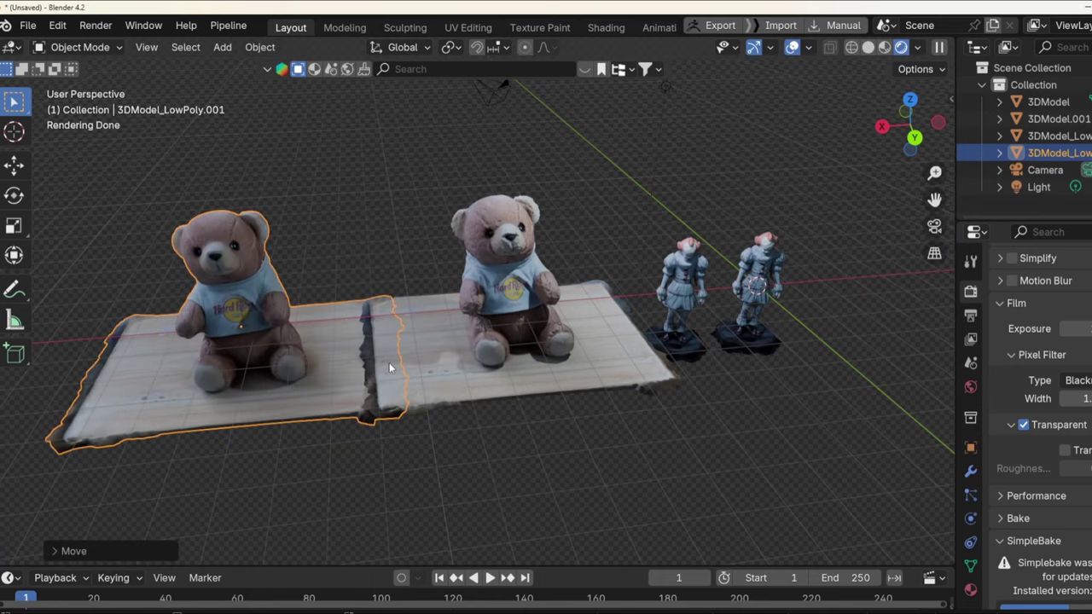
Frame all the scans and select the right-hand bear.
middle_drag(544, 343, 612, 338)
scroll(611, 337, up, 3)
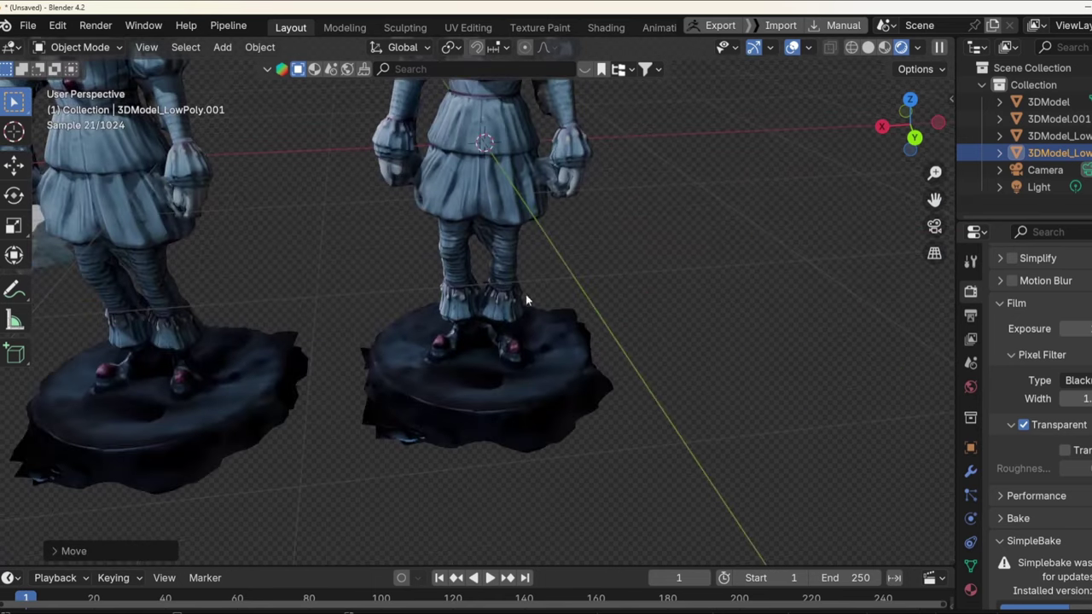
scroll(526, 294, down, 3)
key(Home)
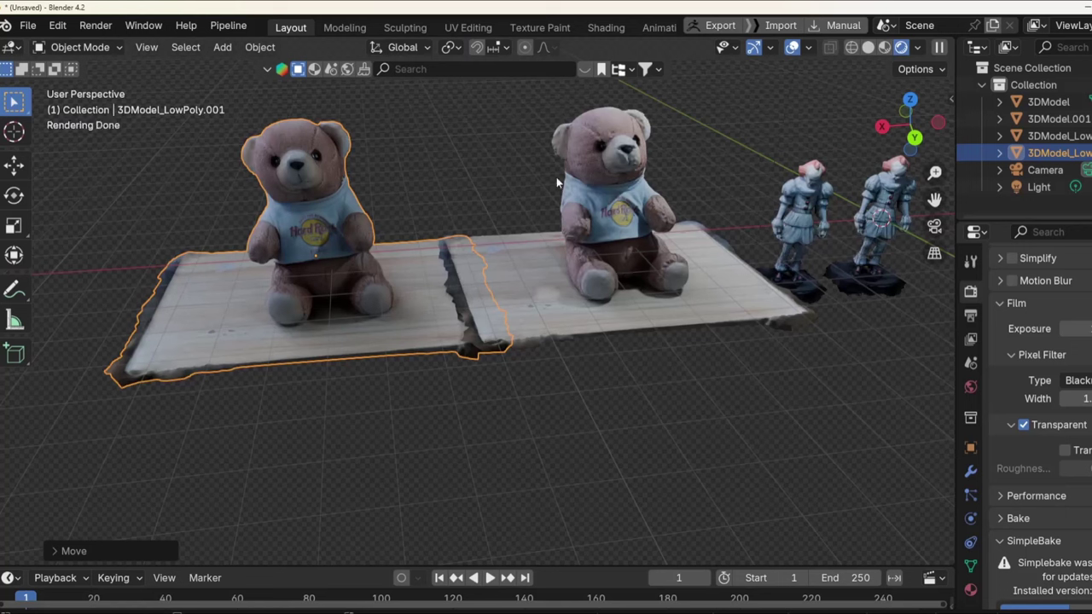
click(601, 205)
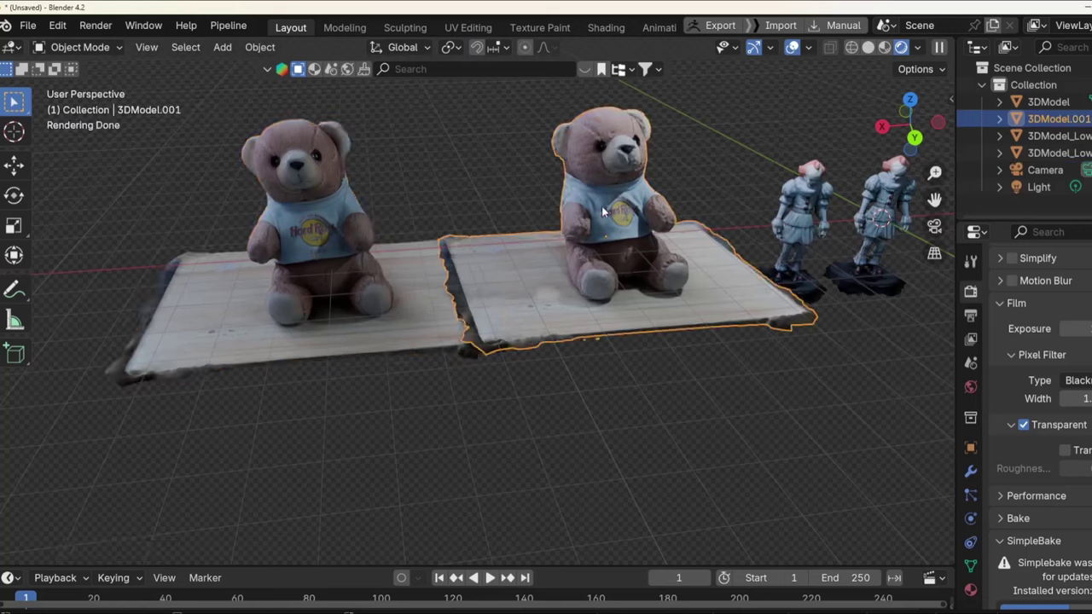
Delete the right-hand bear and move the remaining bear closer to the figures.
key(Delete)
click(319, 276)
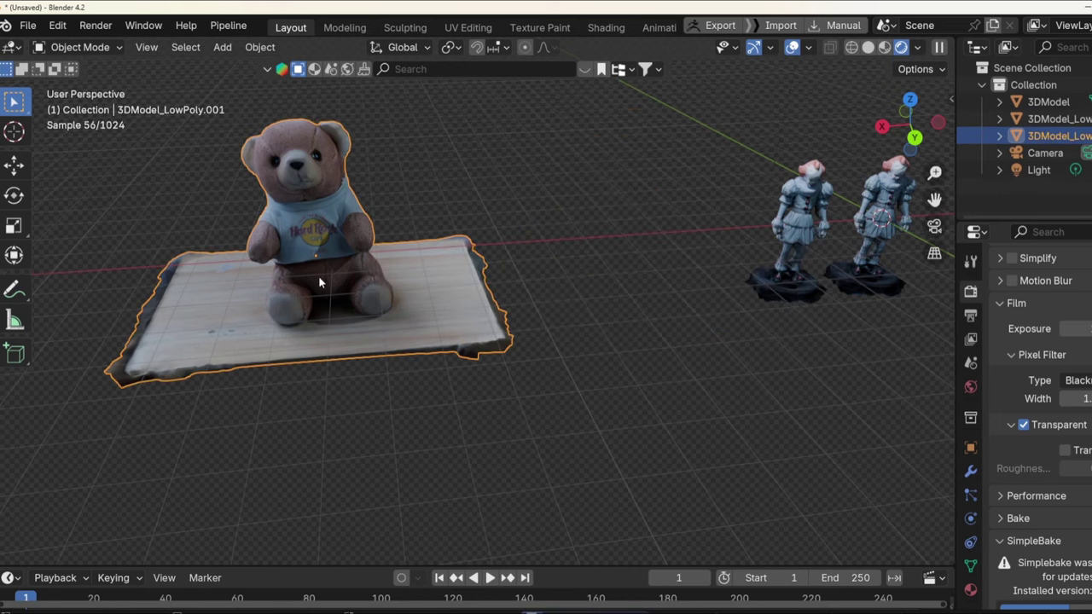
key(g)
click(626, 246)
shift+middle_drag(626, 245, 525, 273)
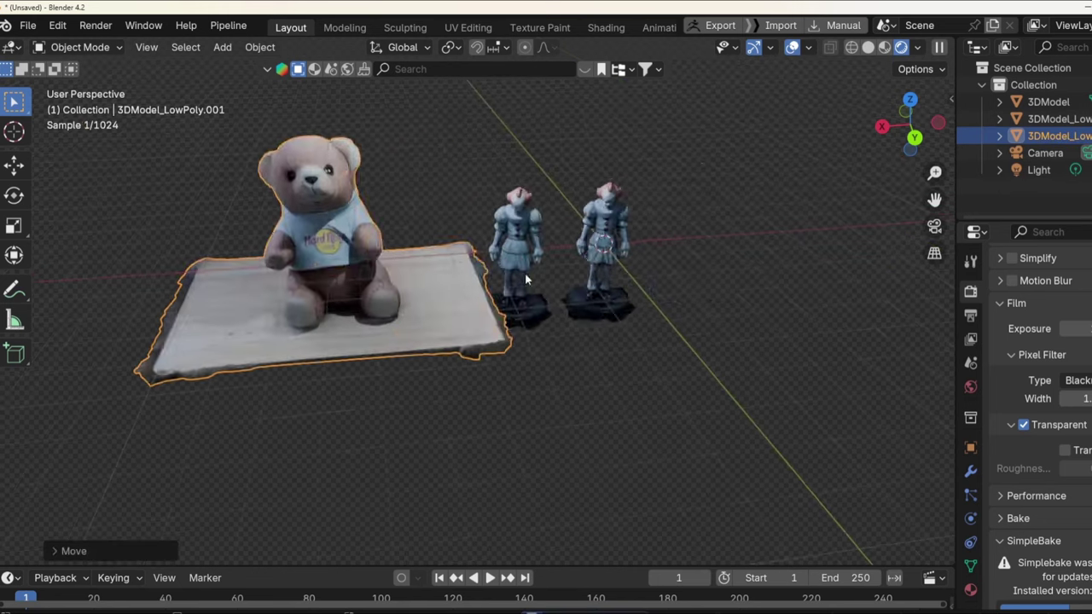
scroll(503, 247, up, 4)
Delete the left Pennywise figure, shift the bear's board left, and select the remaining figure.
click(480, 226)
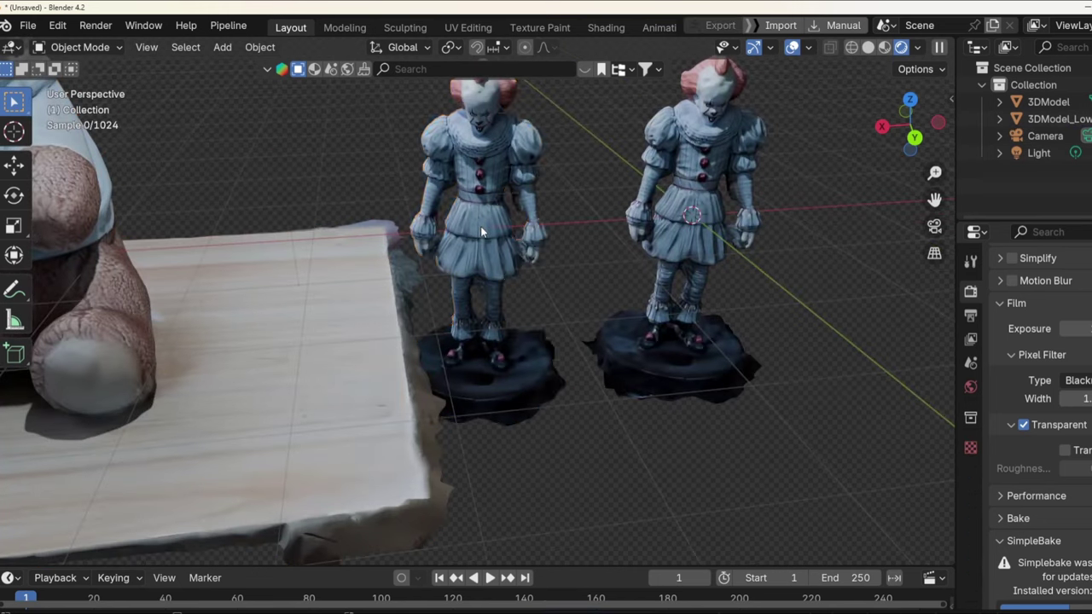
key(Delete)
click(269, 316)
scroll(268, 315, down, 5)
key(g)
click(331, 314)
key(g)
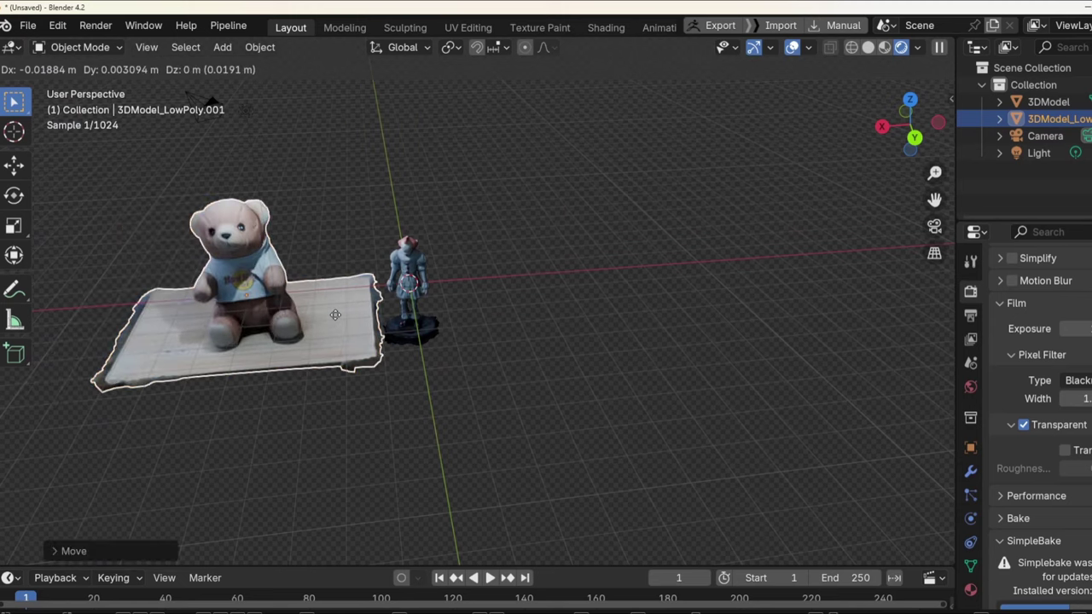
click(280, 326)
click(409, 290)
Enter Edit Mode on Pennywise, orbit around its dark base, then return to Object Mode.
key(Tab)
scroll(433, 371, up, 6)
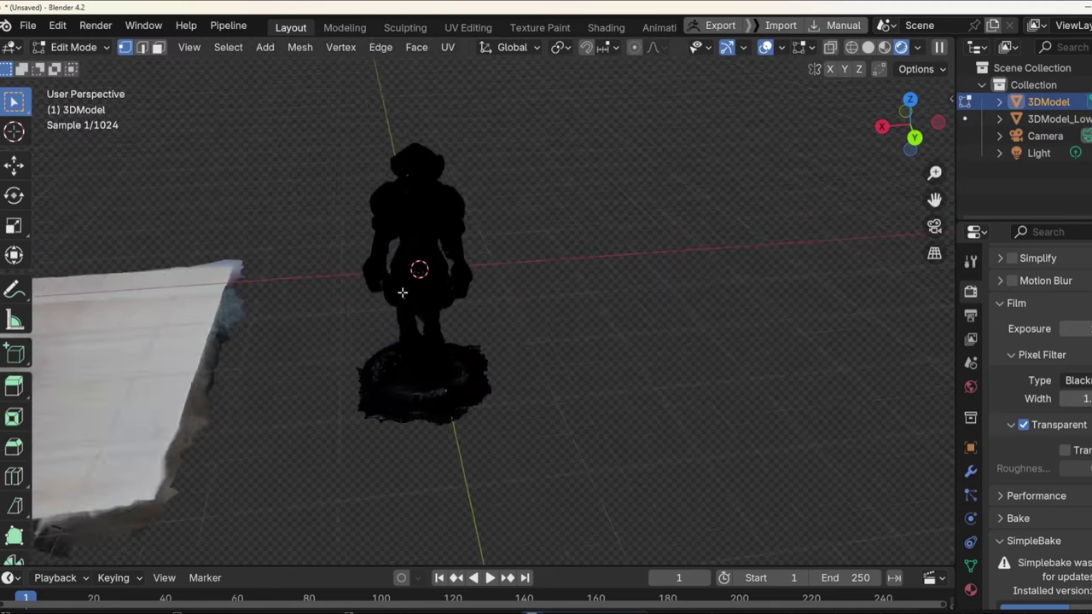
middle_drag(433, 371, 377, 349)
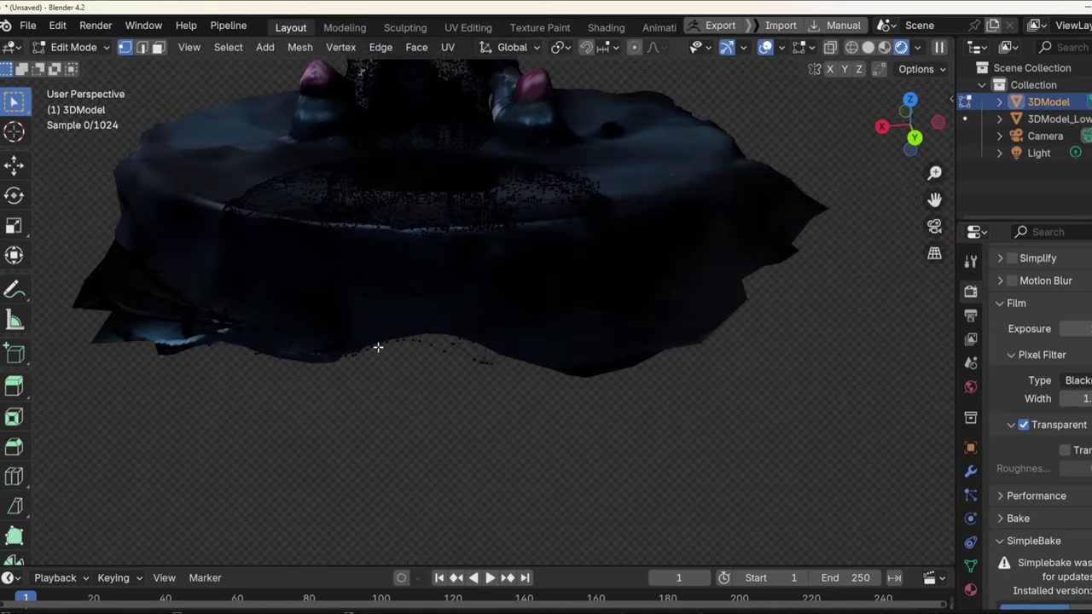
scroll(377, 349, down, 4)
scroll(376, 289, up, 2)
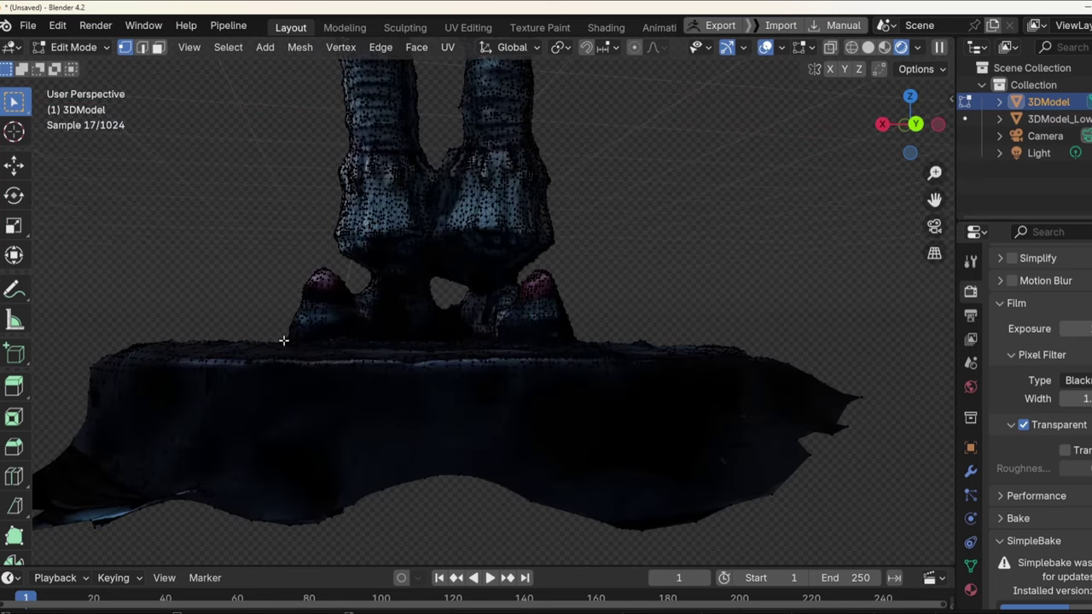
middle_drag(295, 339, 577, 338)
scroll(514, 400, down, 5)
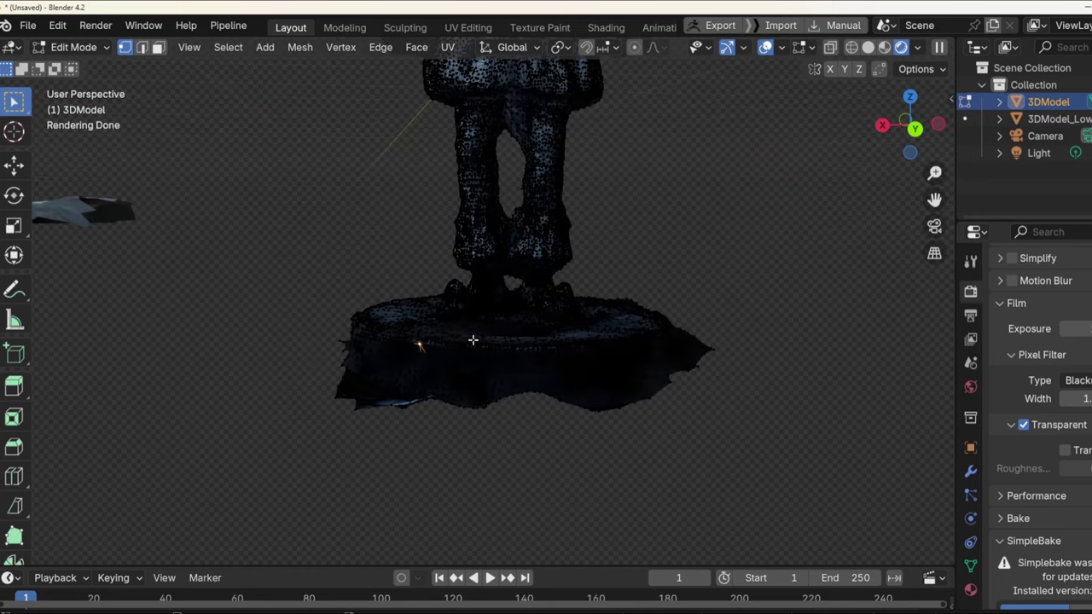
middle_drag(493, 383, 293, 334)
key(Tab)
scroll(490, 356, down, 3)
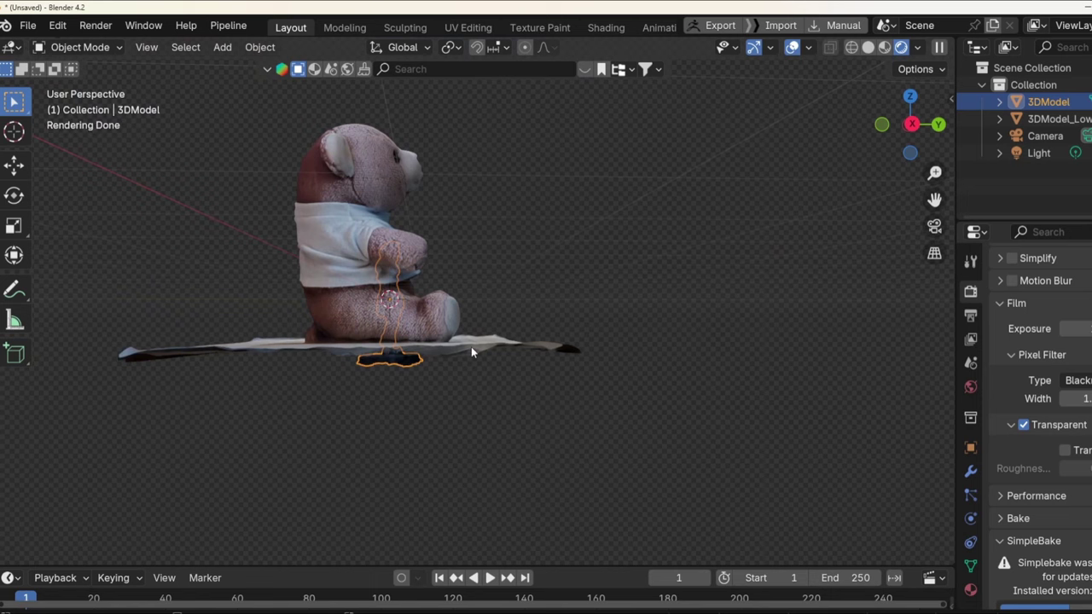
Switch to Back Orthographic view, pan to centre Pennywise, and select the figure.
key(KP_1)
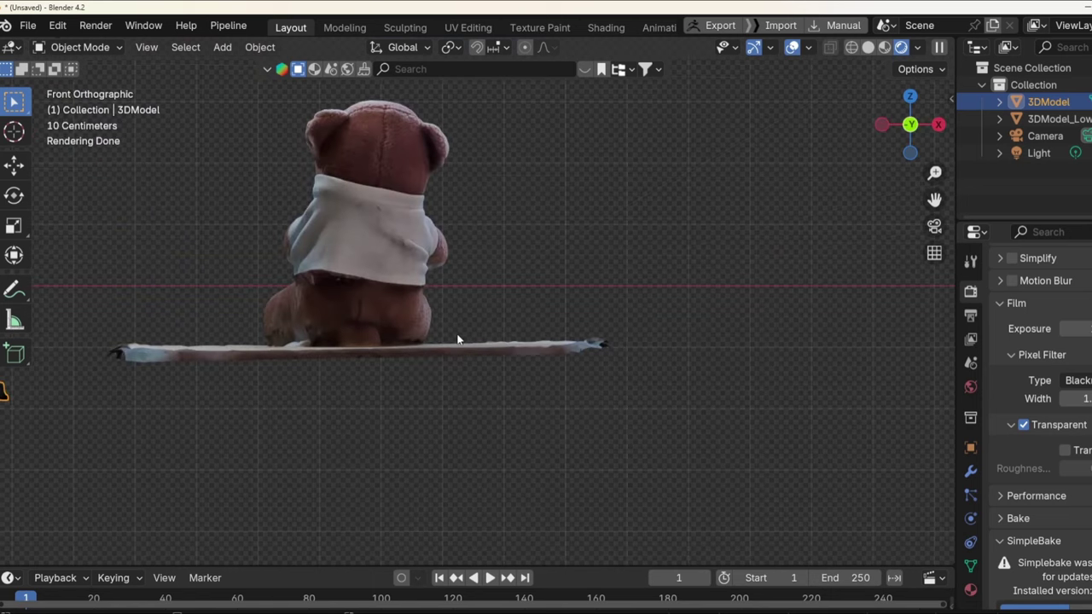
key(KP_3)
key(ctrl+KP_1)
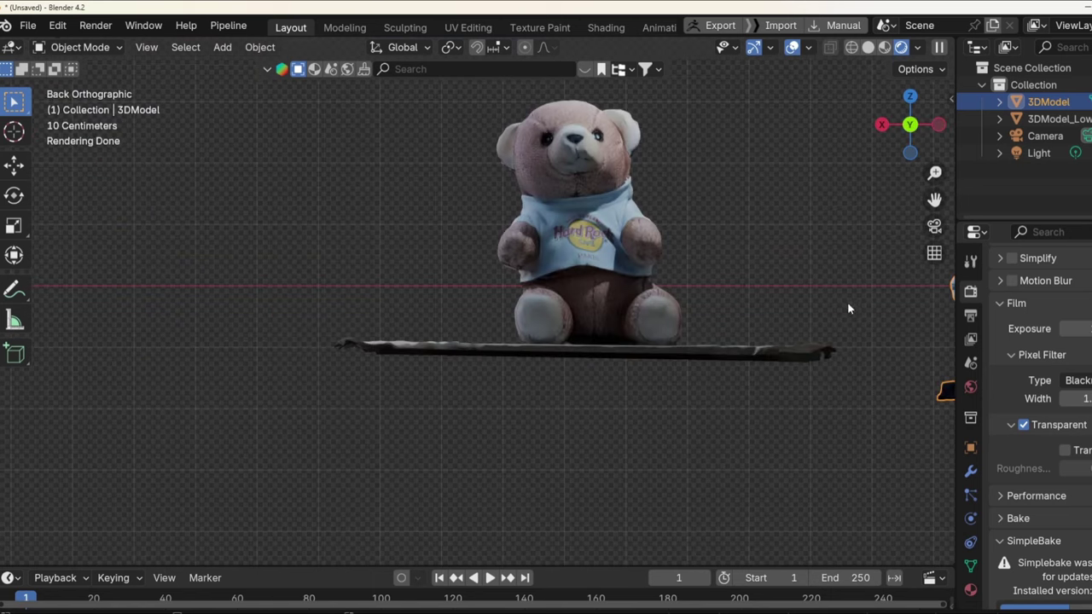
drag(934, 198, 493, 216)
click(505, 223)
click(536, 358)
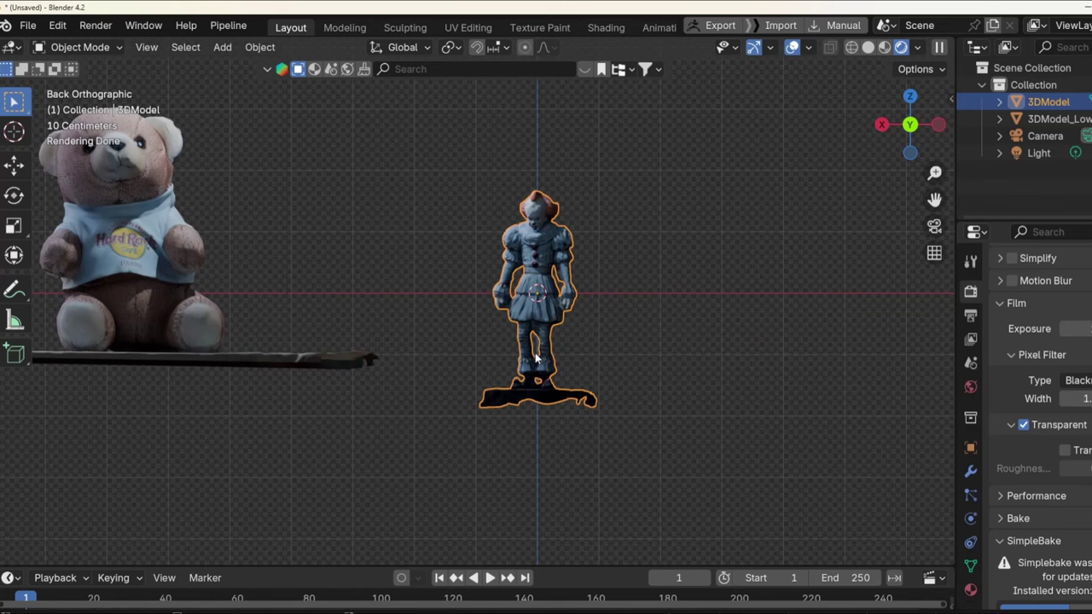
Lift the Pennywise figure slightly along the Z axis.
key(g)
key(z)
click(526, 343)
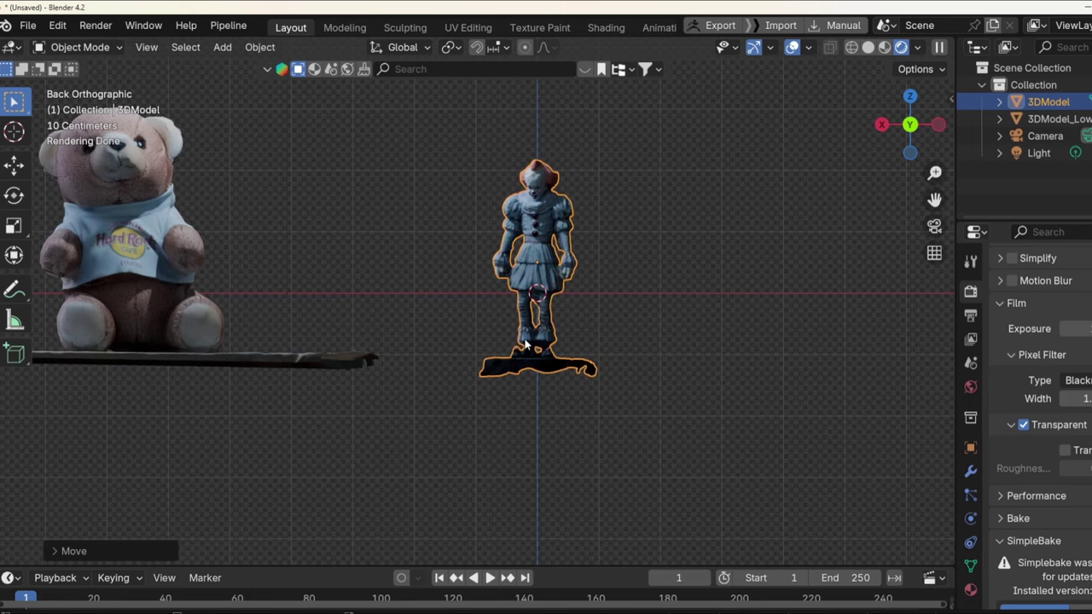
scroll(521, 324, up, 5)
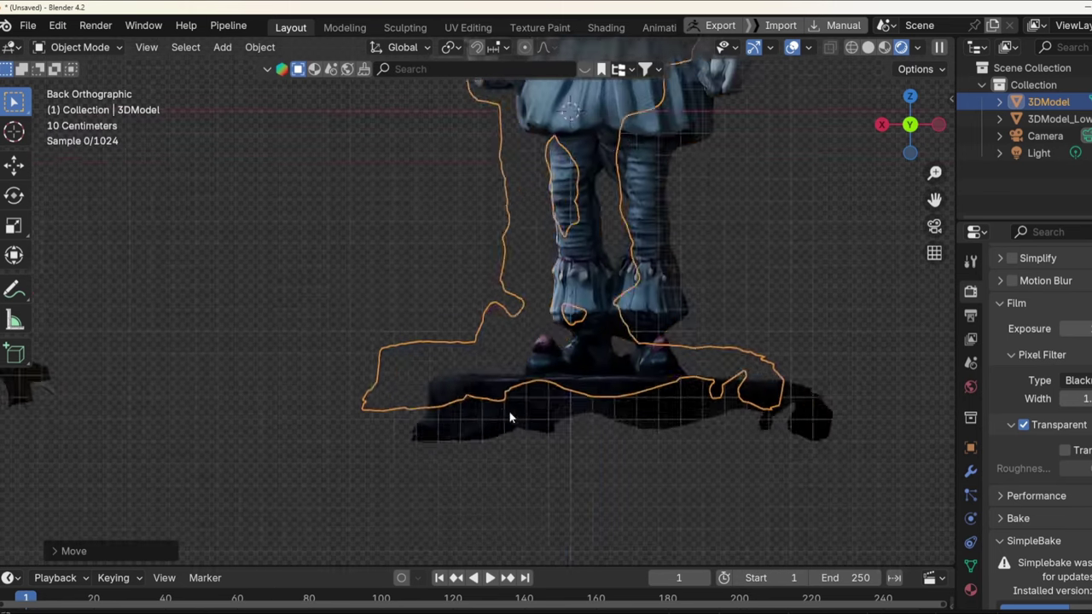
scroll(356, 385, up, 2)
In Edit Mode with edge selection, select the lower rim loop of Pennywise's base.
key(Tab)
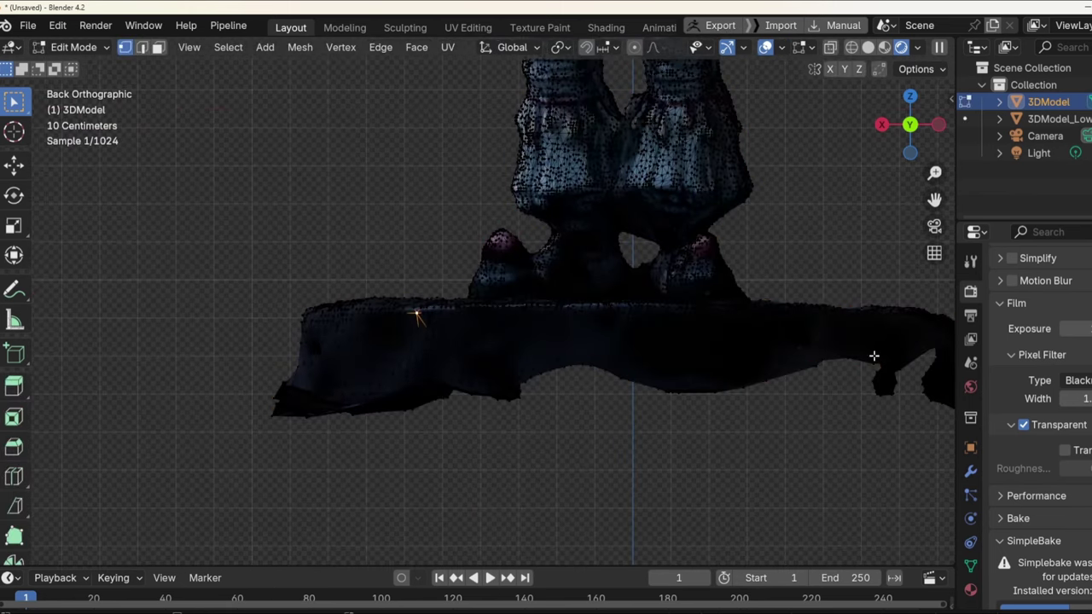
key(2)
key(KP_5)
alt+click(547, 373)
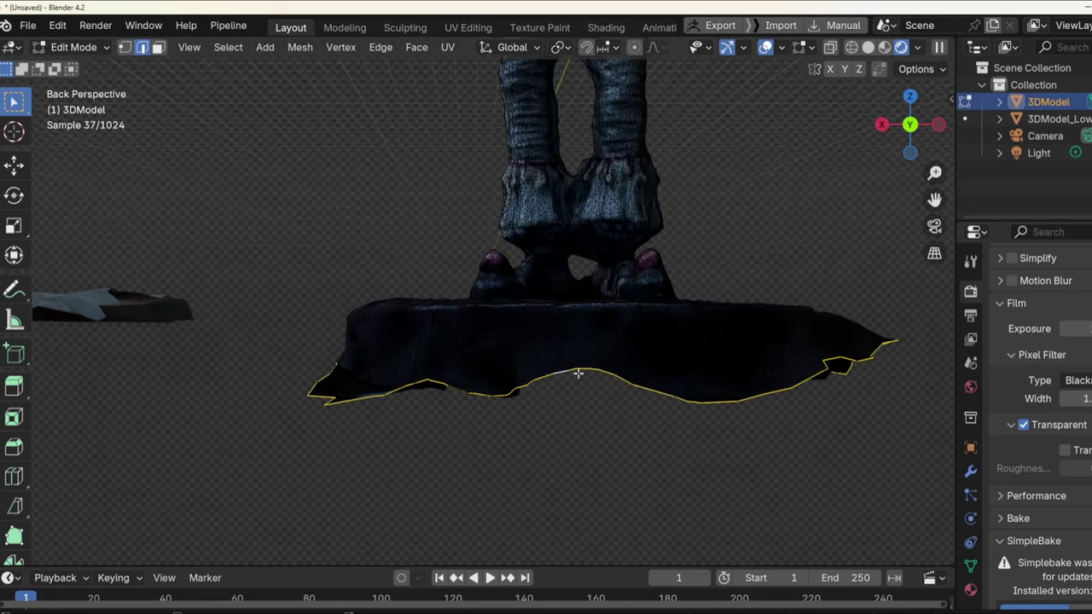
scroll(687, 358, down, 2)
middle_drag(687, 358, 654, 324)
key(KP_1)
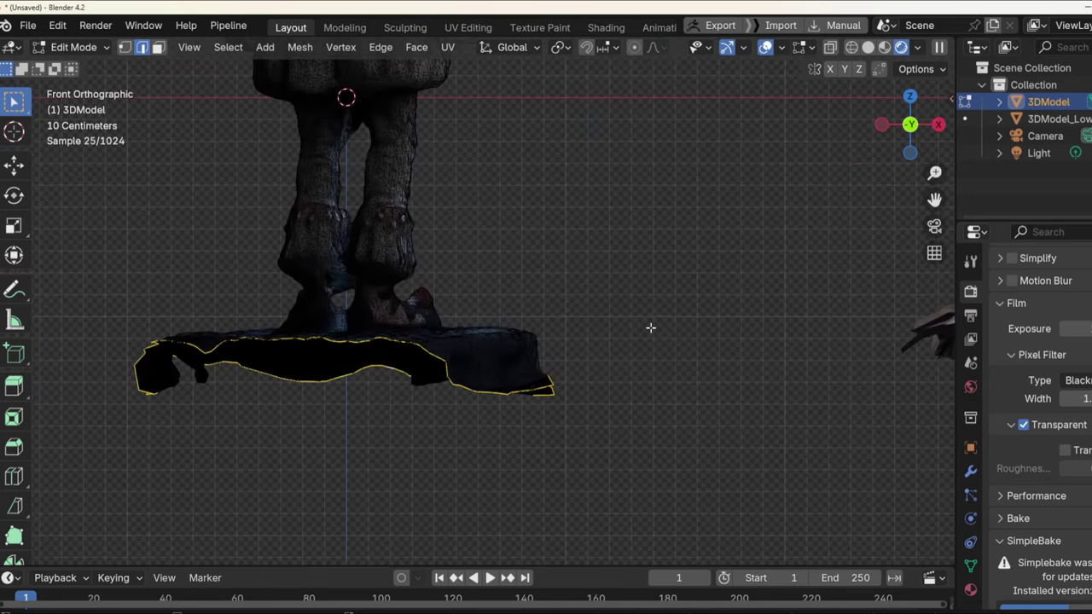
middle_drag(506, 348, 497, 366)
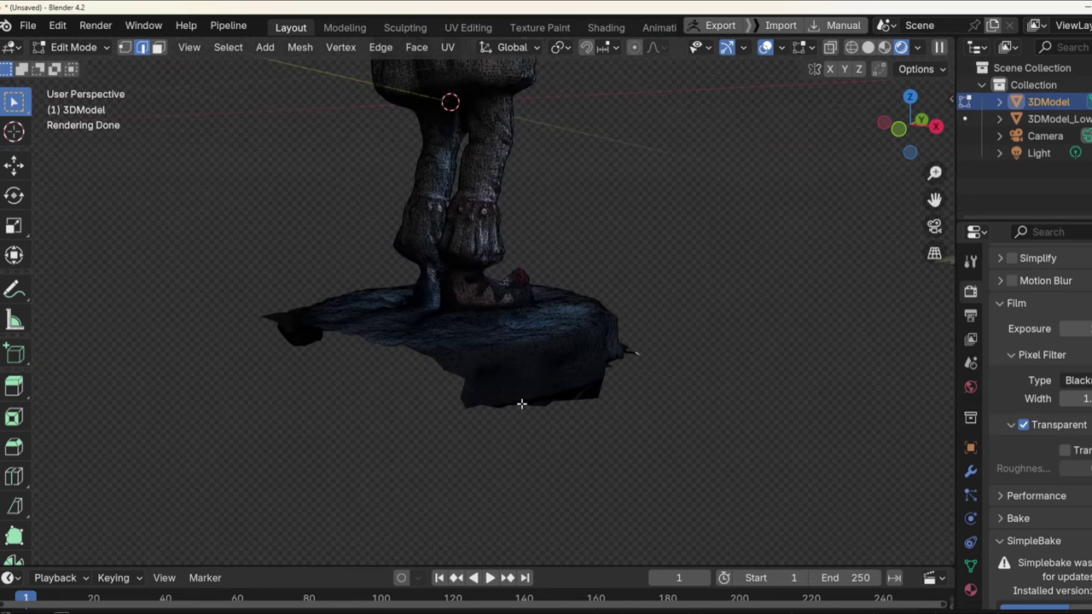
middle_drag(521, 403, 518, 406)
alt+click(518, 404)
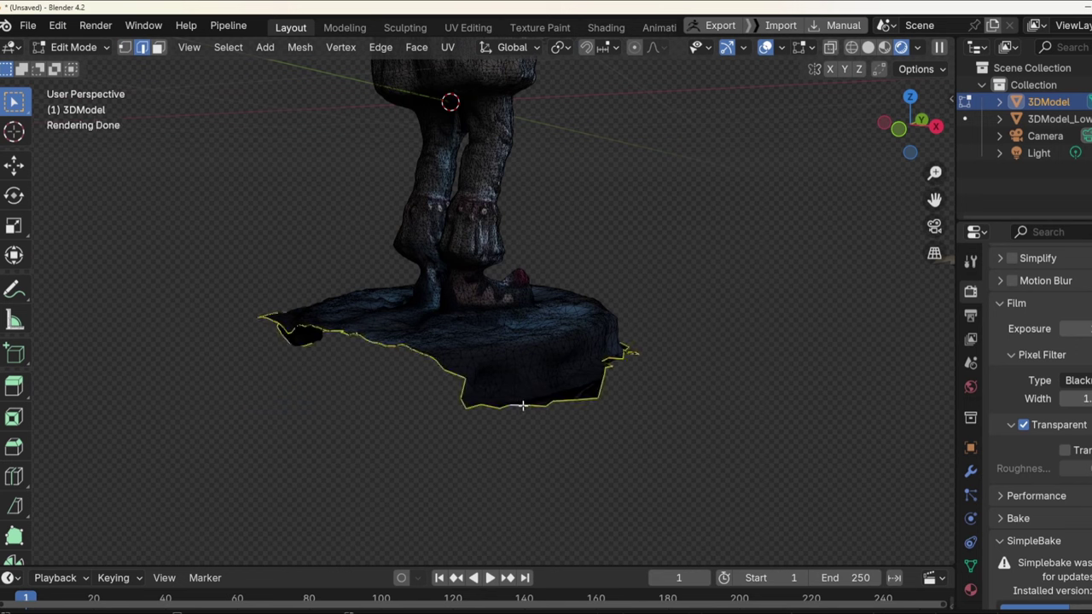
key(KP_1)
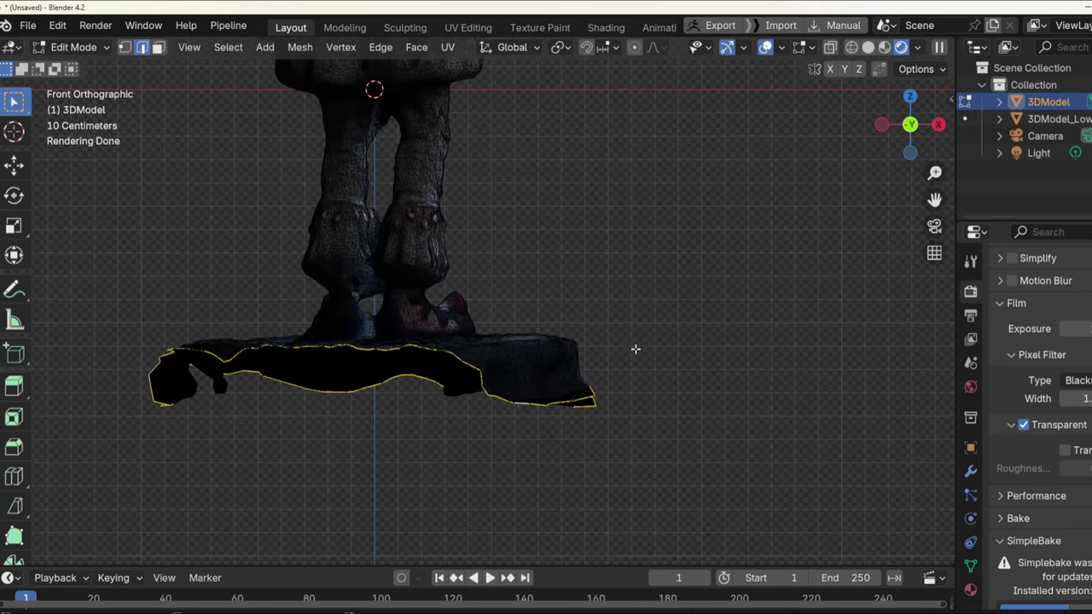
Flatten the bottom loop with Z scale 0, move it vertically, and leave Edit Mode.
key(s)
key(z)
key(0)
key(Return)
key(g)
key(z)
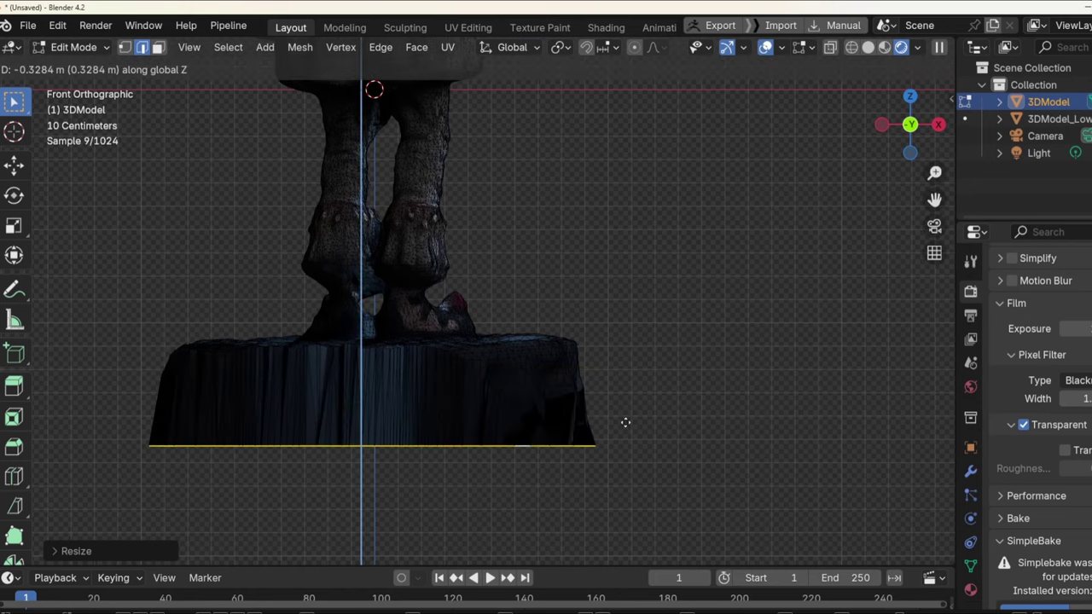
click(633, 386)
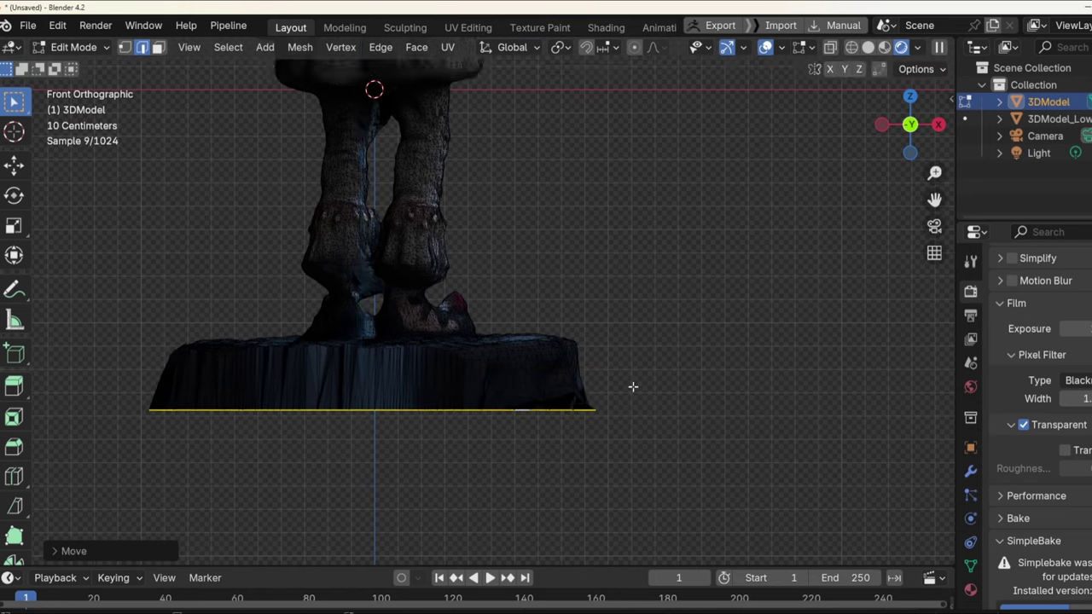
key(Tab)
Inspect the base in see-through front view, then select the teddy bear.
middle_drag(514, 359, 285, 359)
scroll(234, 361, up, 5)
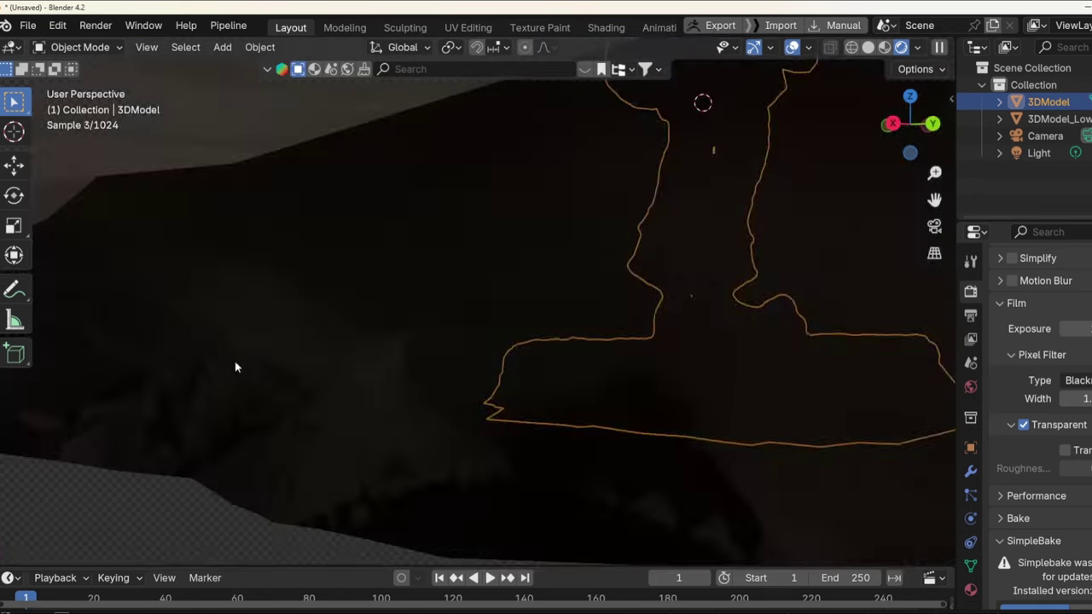
scroll(234, 366, down, 5)
middle_drag(515, 449, 523, 347)
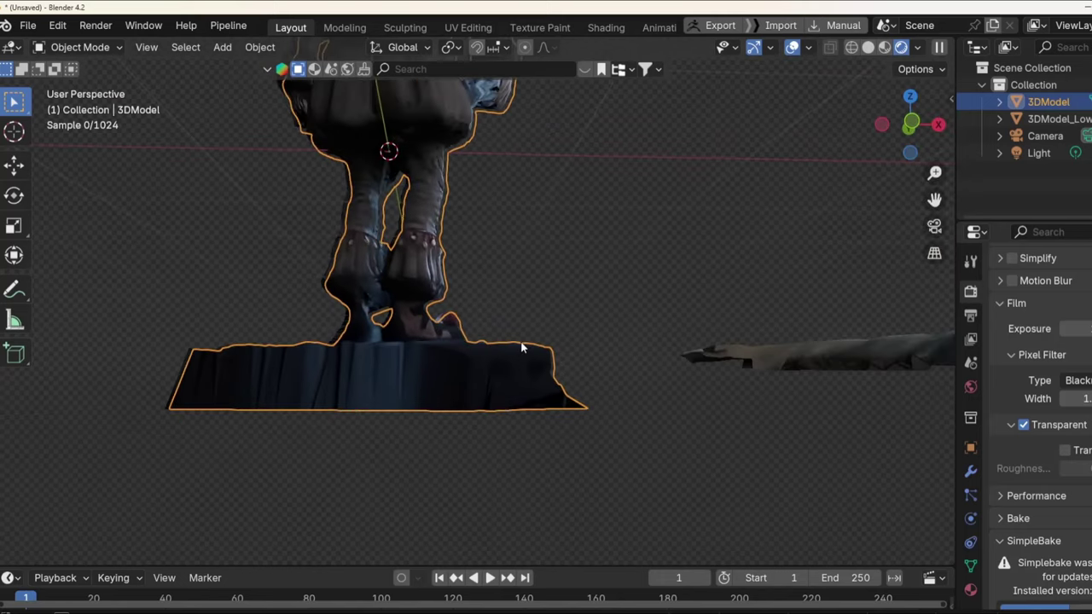
key(Tab)
key(KP_1)
key(alt+z)
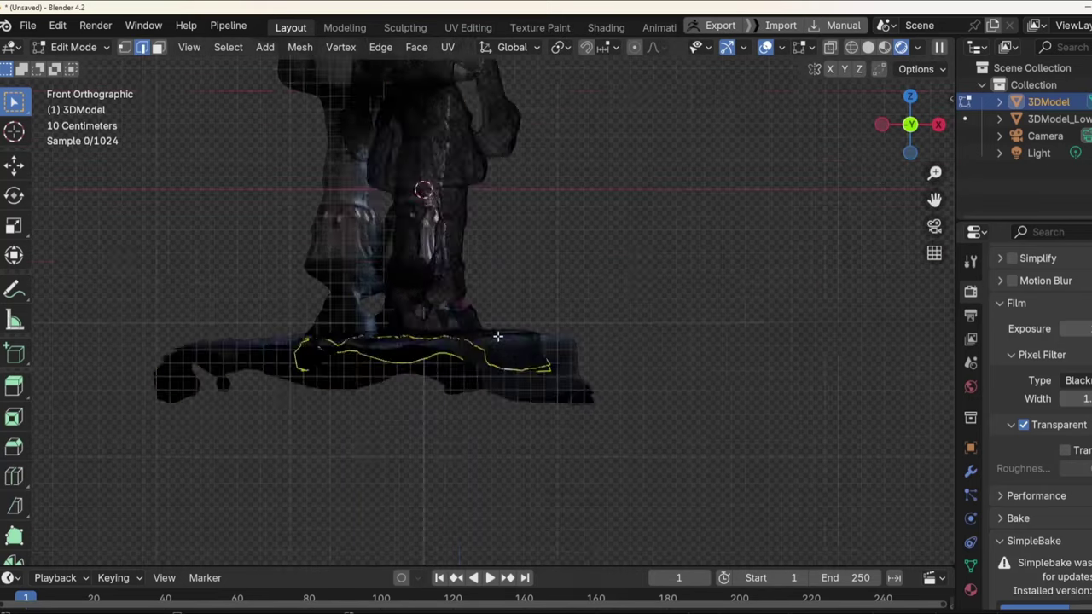
key(Tab)
scroll(497, 337, down, 5)
shift+middle_drag(495, 305, 413, 313)
click(594, 303)
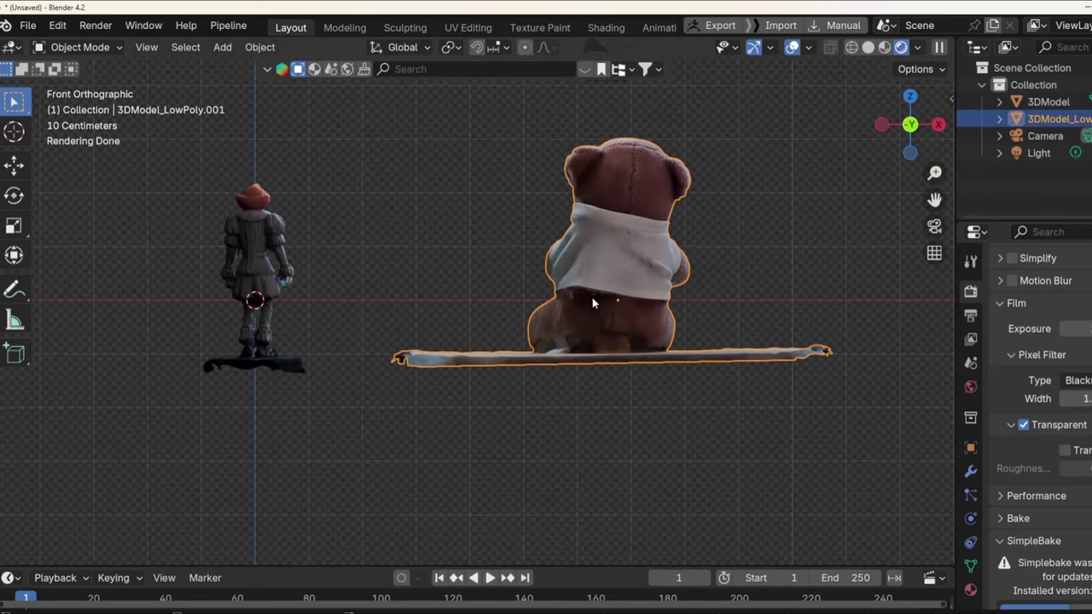
In Back view, move the teddy bear slightly along the Z axis.
key(ctrl+KP_3)
key(ctrl+KP_1)
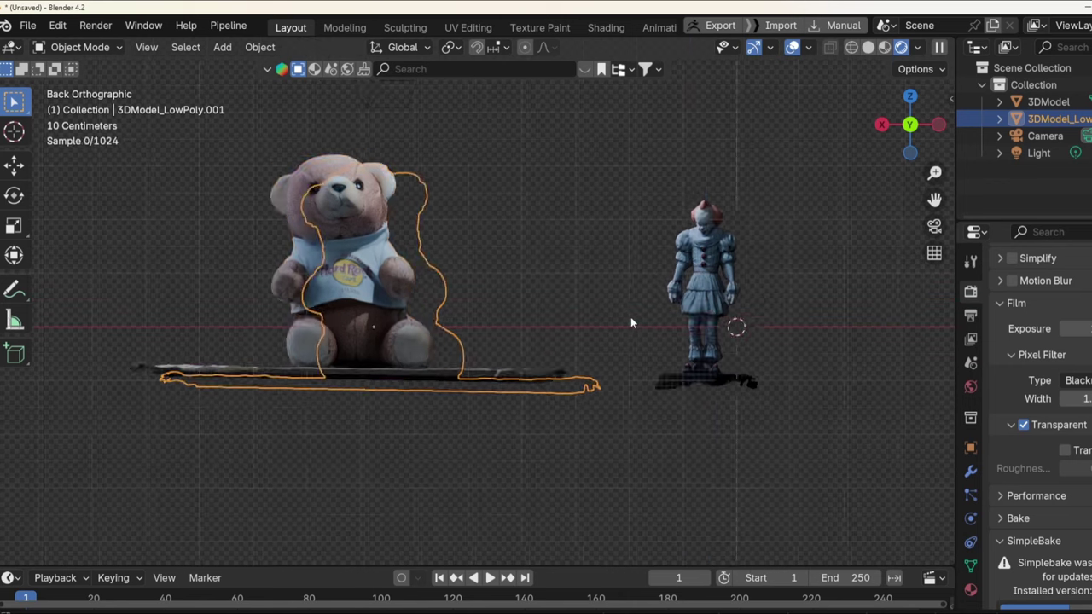
key(g)
key(z)
click(586, 313)
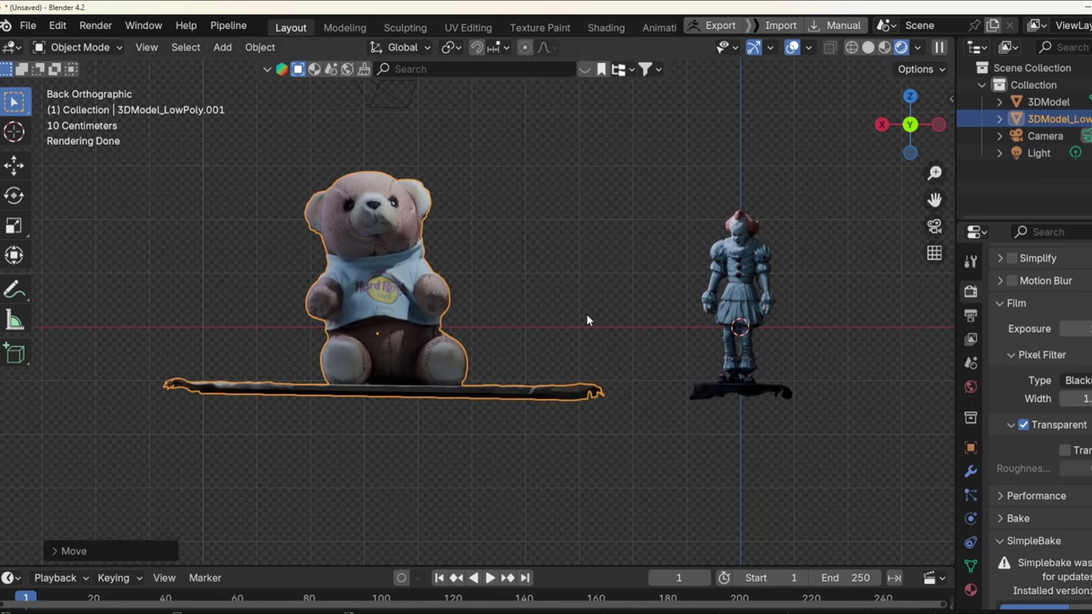
Select Pennywise, frame it in the view, and enter Edit Mode on its mesh.
scroll(588, 311, right, 5)
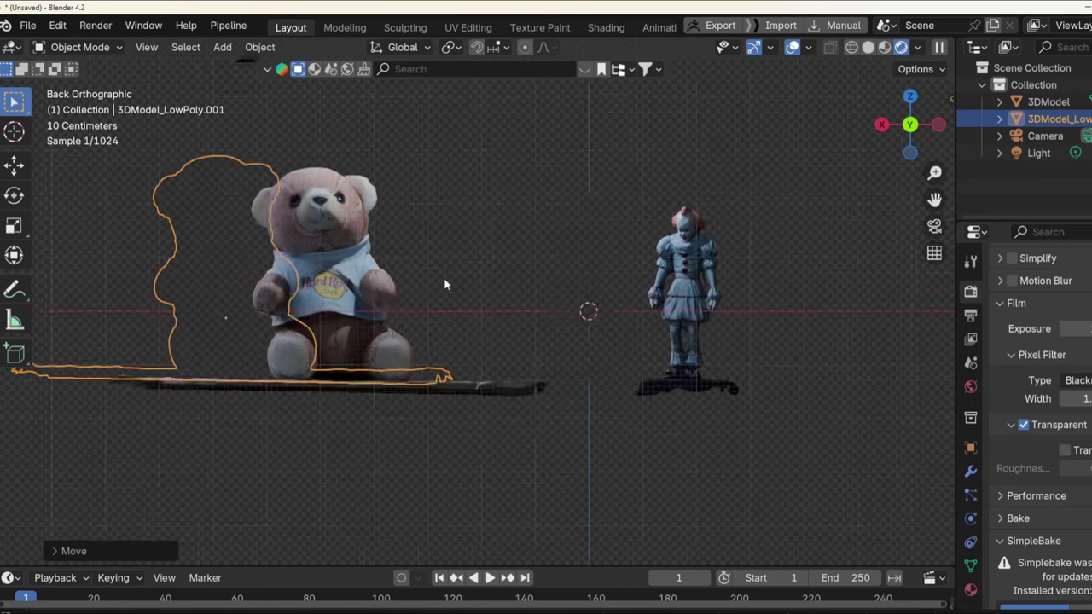
scroll(511, 282, up, 3)
click(503, 235)
key(KP_Decimal)
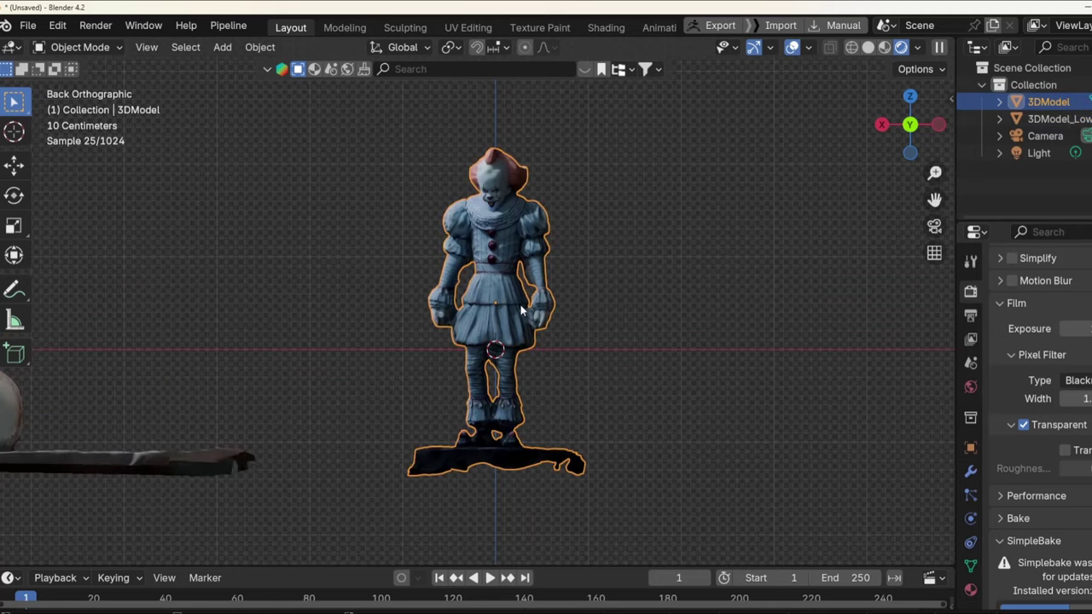
key(Tab)
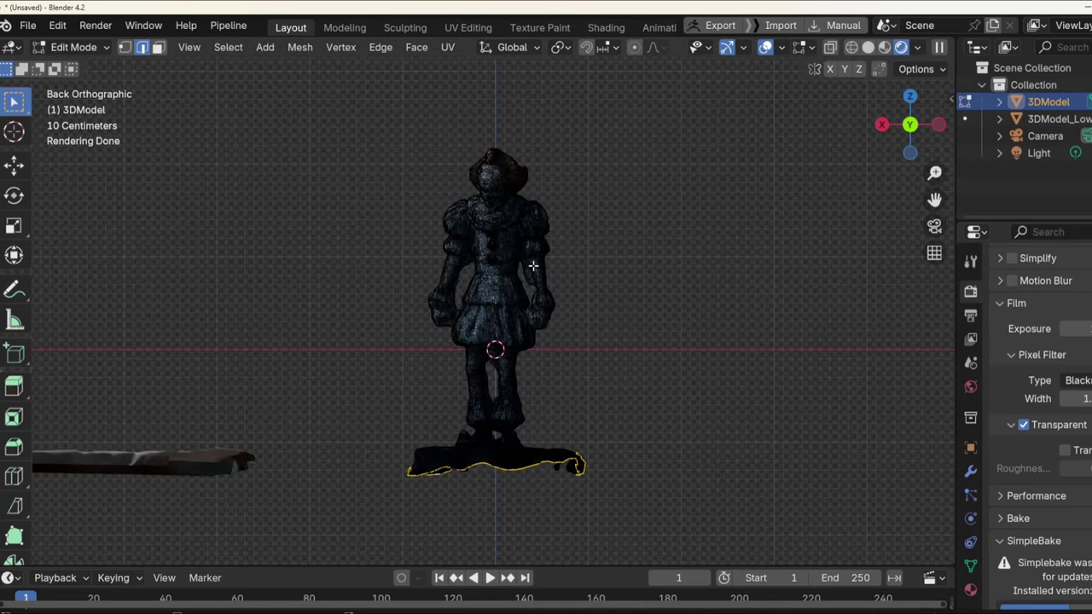
Select the entire Pennywise mesh and Bisect it with a horizontal line across the base top.
key(a)
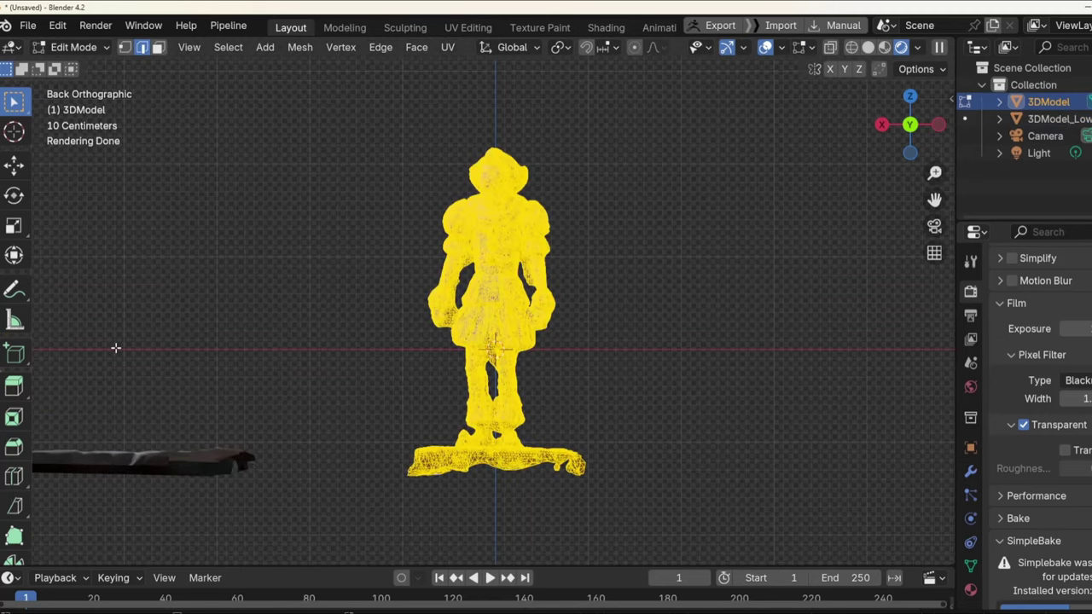
scroll(23, 427, down, 3)
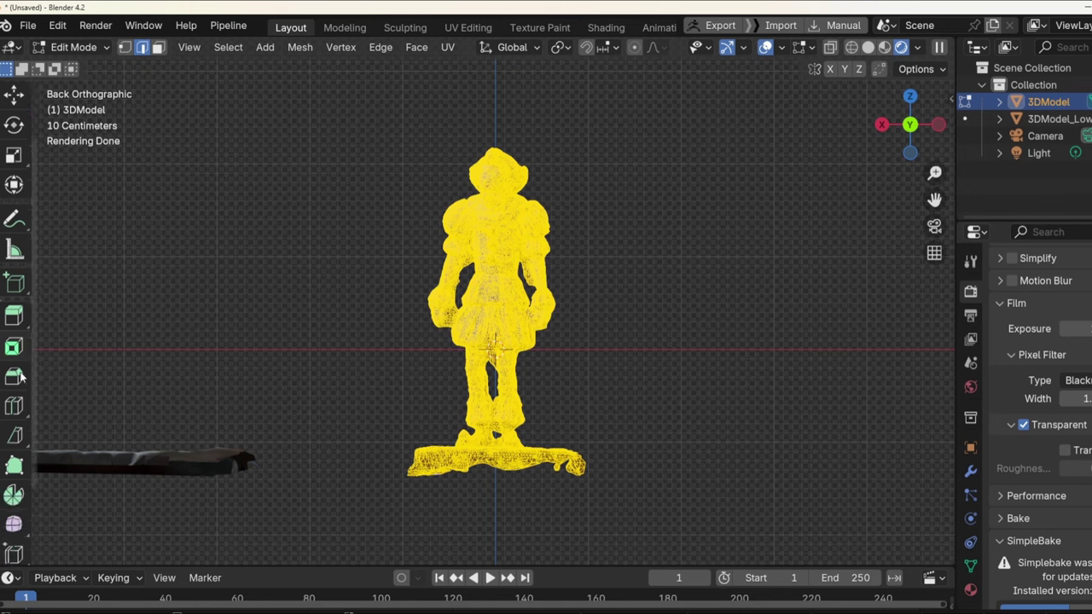
click(20, 437)
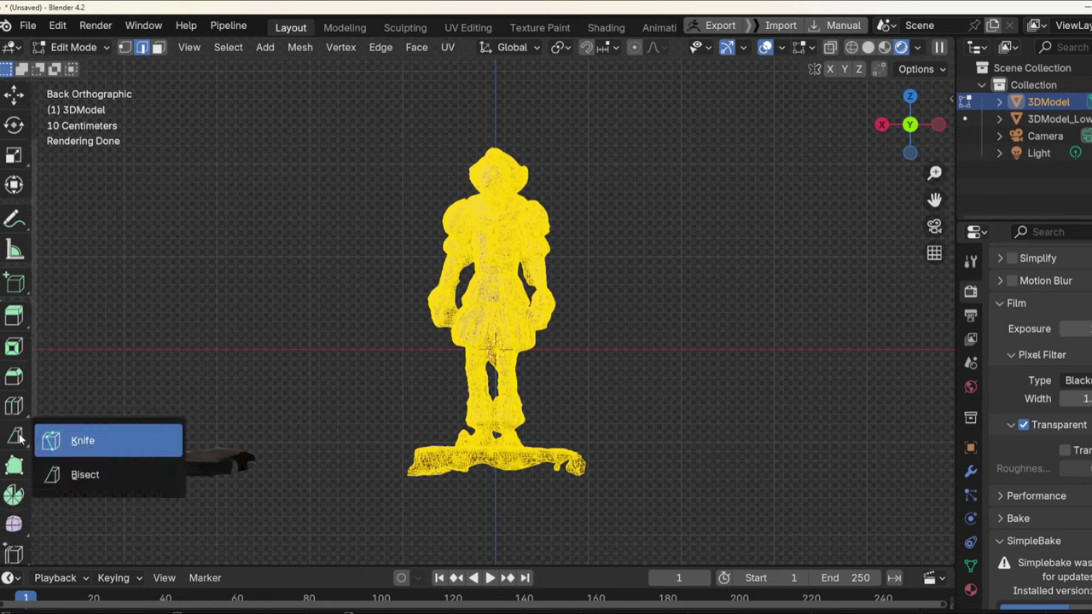
click(107, 447)
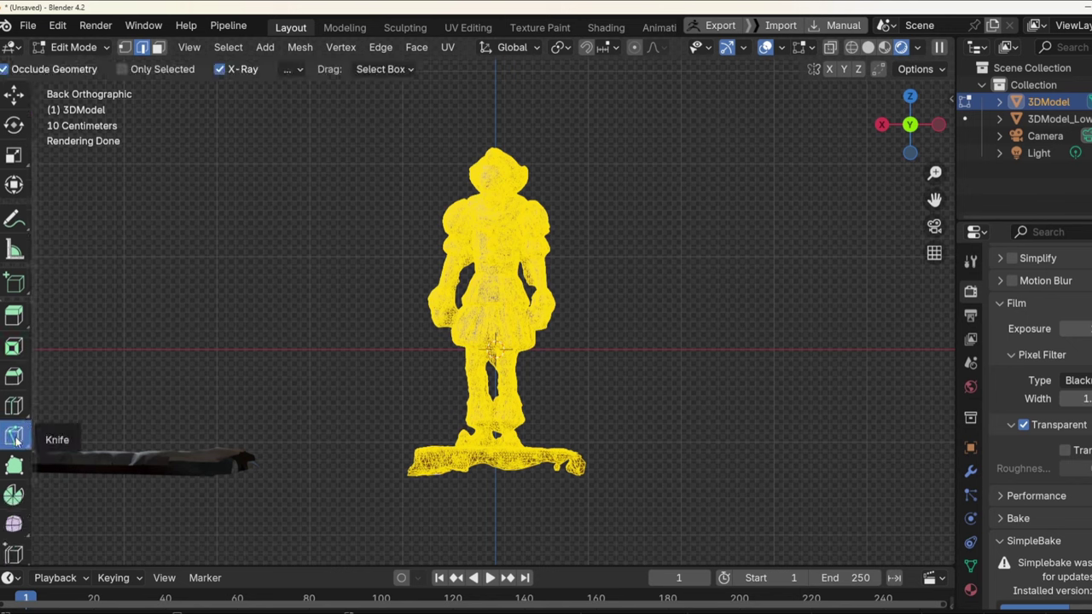
click(15, 439)
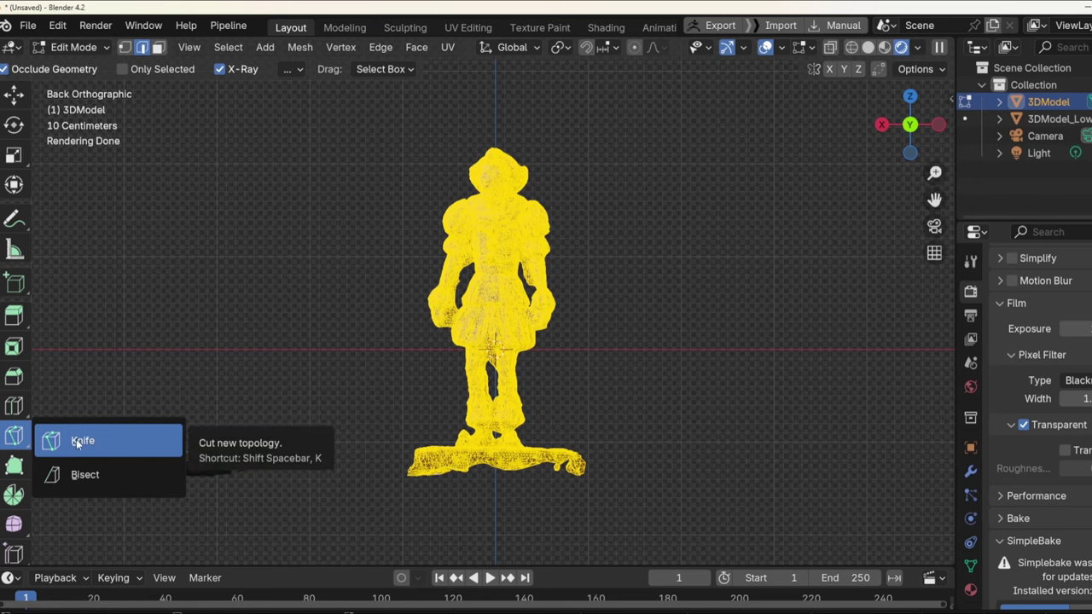
click(99, 475)
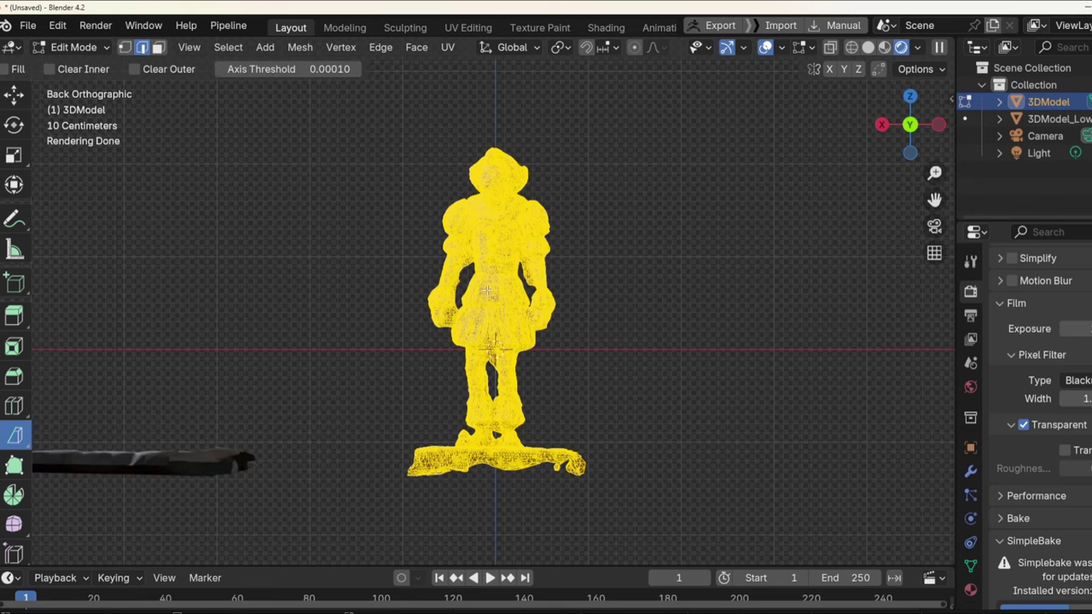
scroll(599, 452, up, 3)
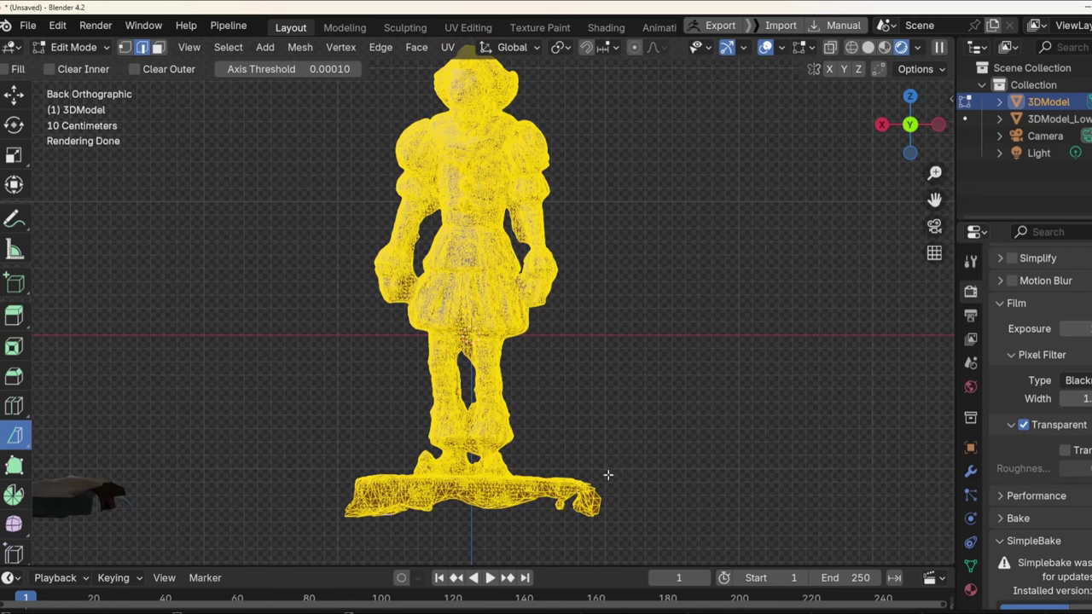
drag(607, 472, 322, 475)
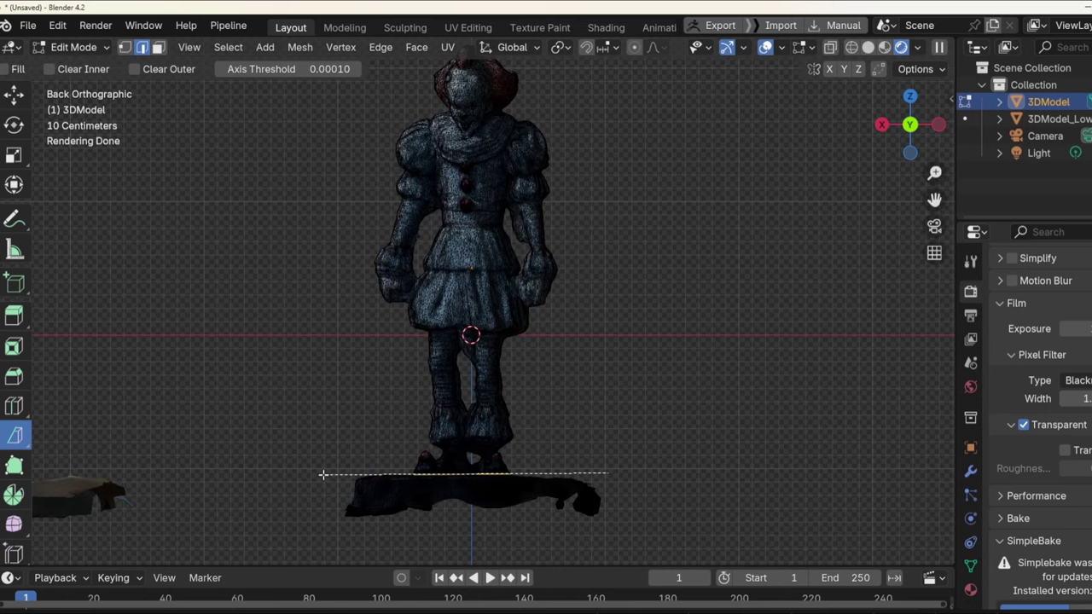
Enable Clear Outer and Fill on the Bisect cut, capping the feet flat at Z -1.03 m.
scroll(477, 468, up, 4)
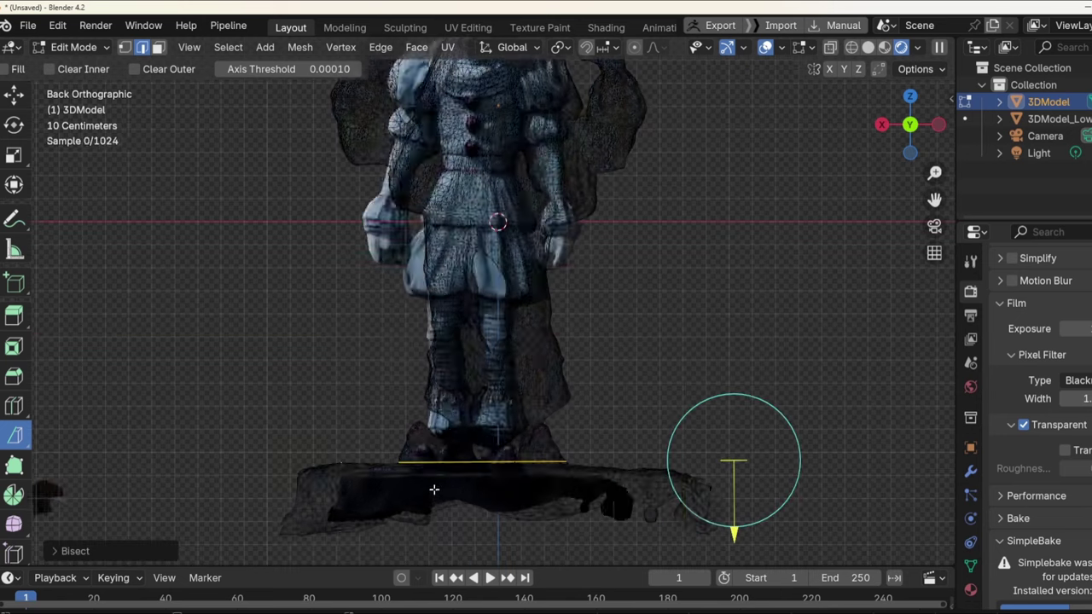
middle_drag(324, 504, 364, 362)
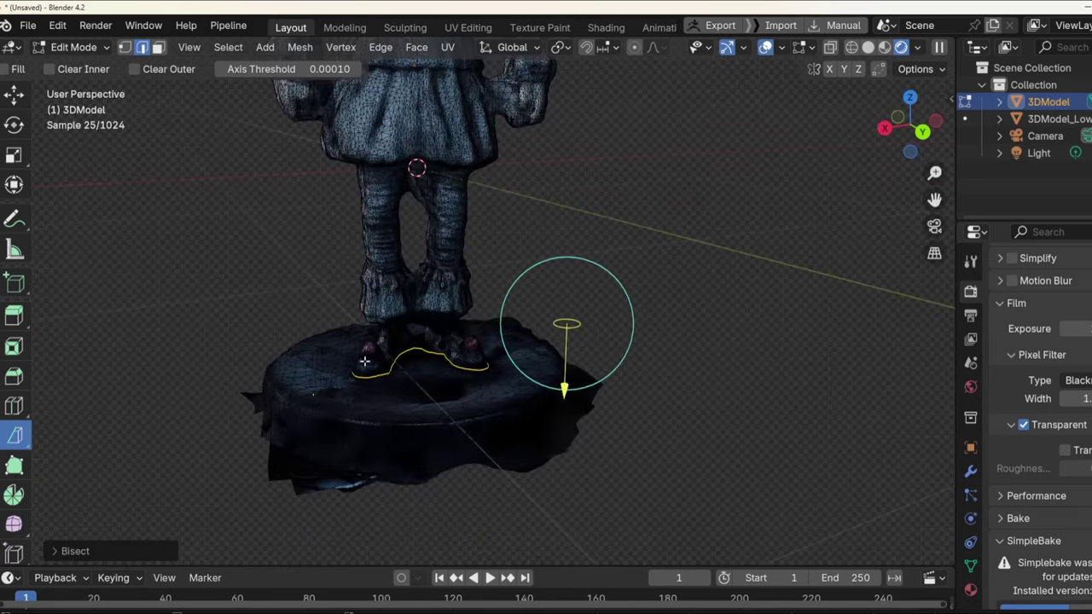
click(61, 551)
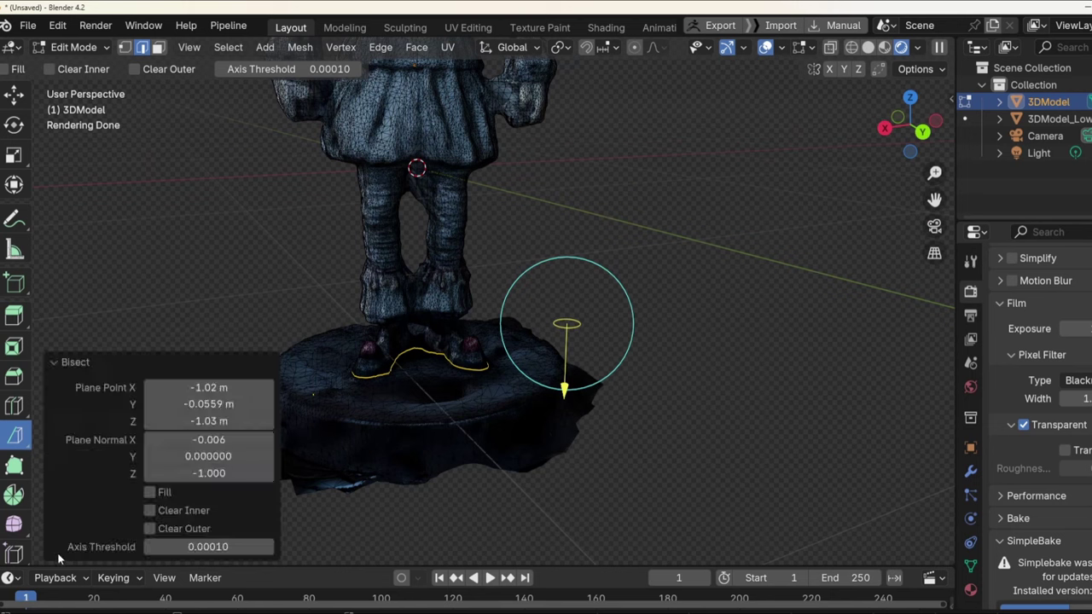
click(153, 529)
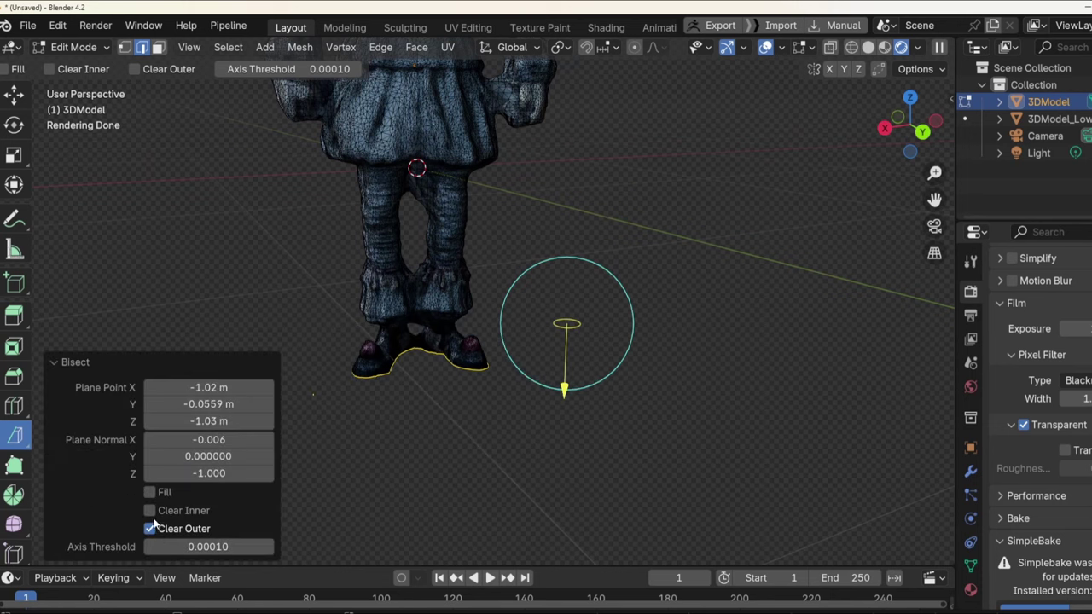
middle_drag(444, 222, 501, 337)
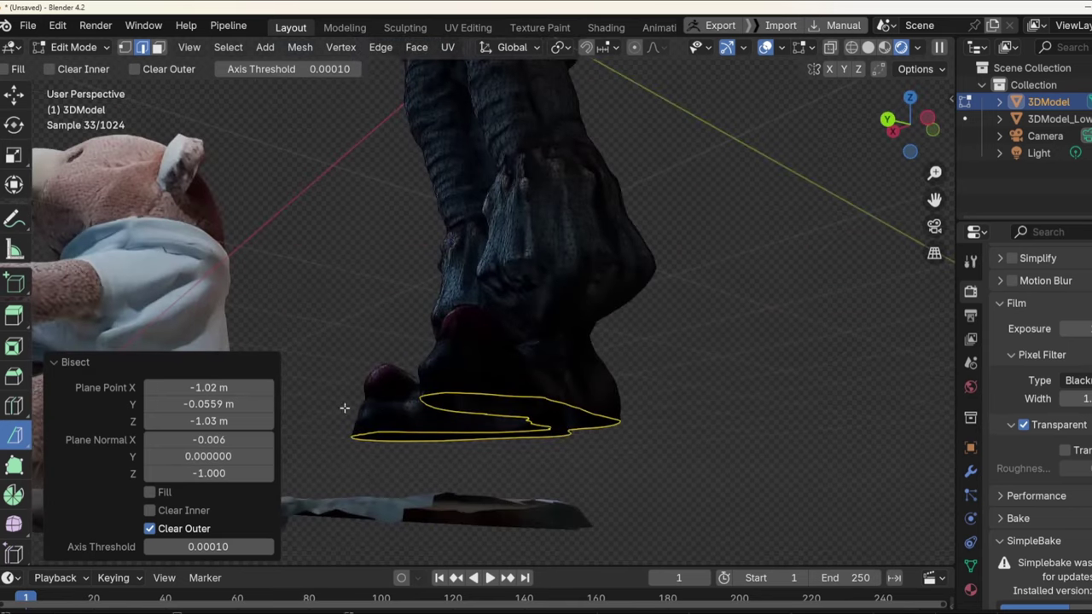
click(149, 492)
middle_drag(478, 384, 710, 267)
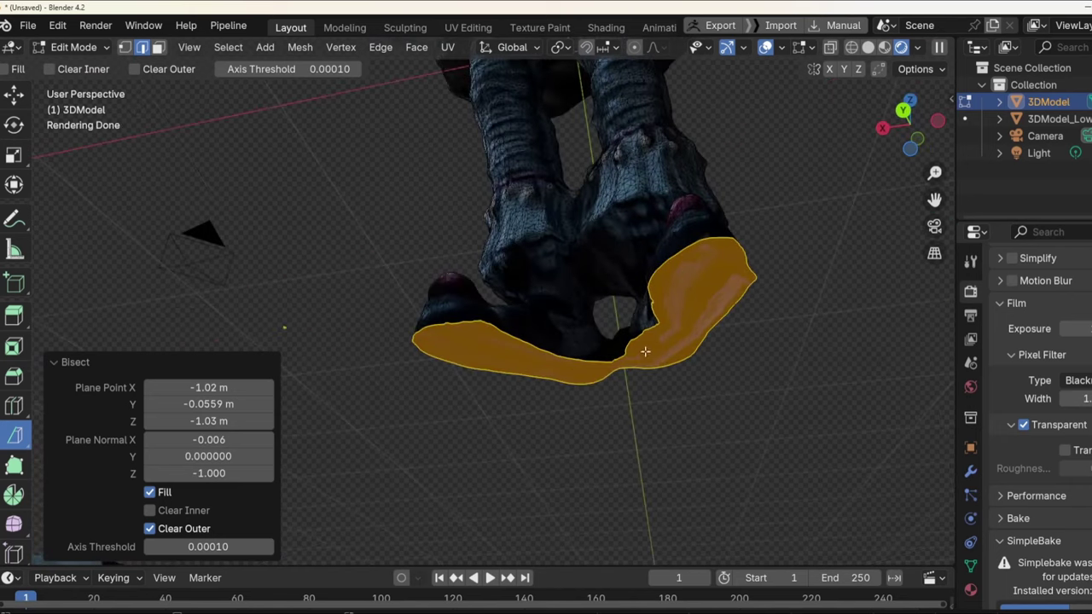
middle_drag(645, 351, 685, 256)
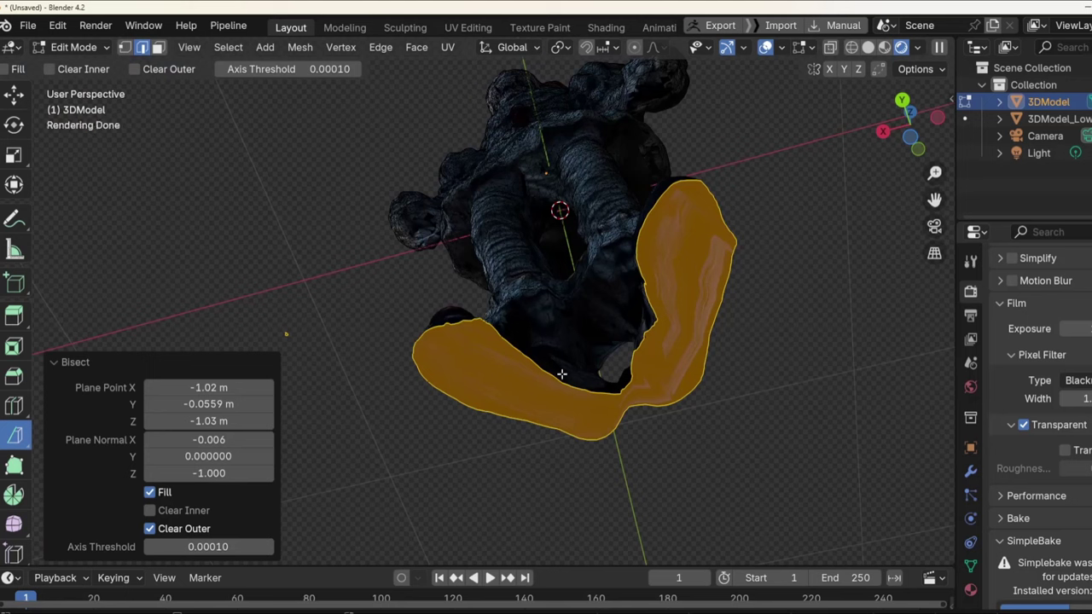
Toggle Fill off and back on to compare, then return to a front view of the legs.
click(150, 493)
click(151, 493)
middle_drag(523, 269, 707, 338)
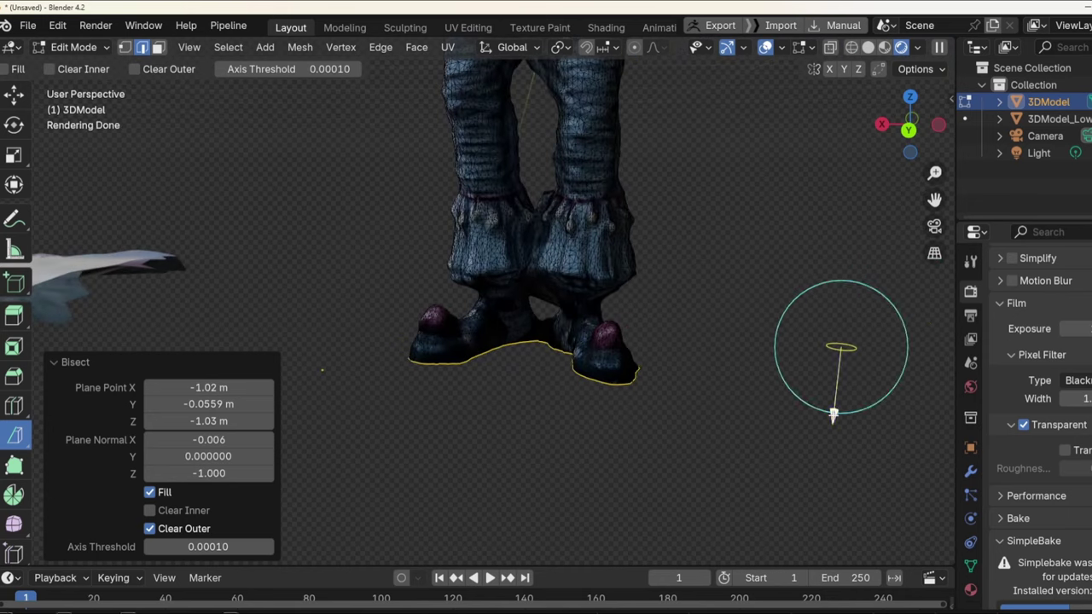
click(833, 415)
drag(833, 416, 834, 414)
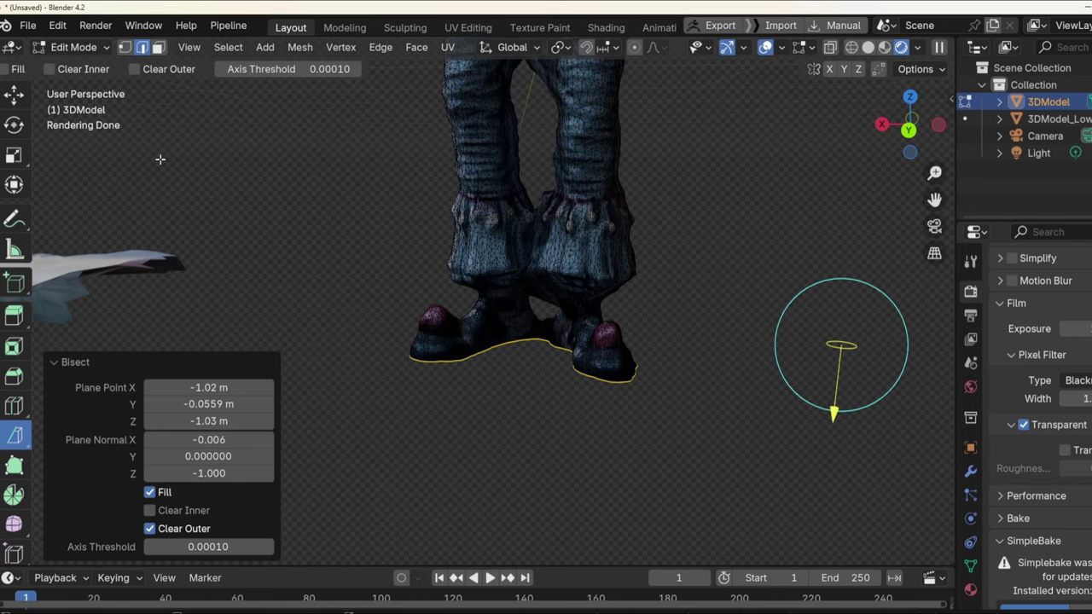
scroll(15, 214, up, 3)
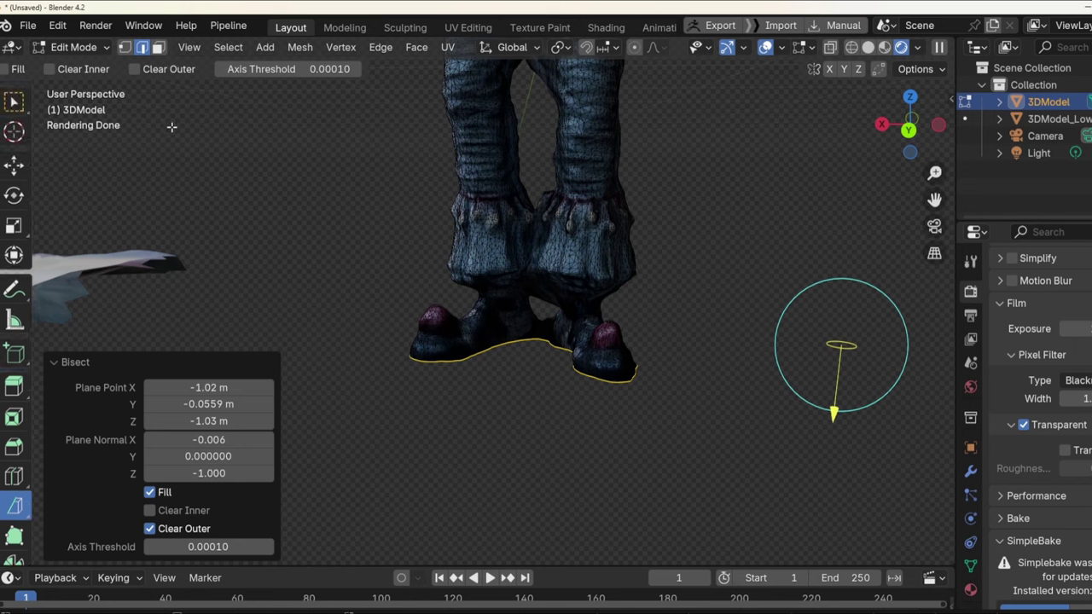
Switch back to the Select Box tool and finish the Bisect cut.
click(14, 103)
scroll(338, 329, right, 3)
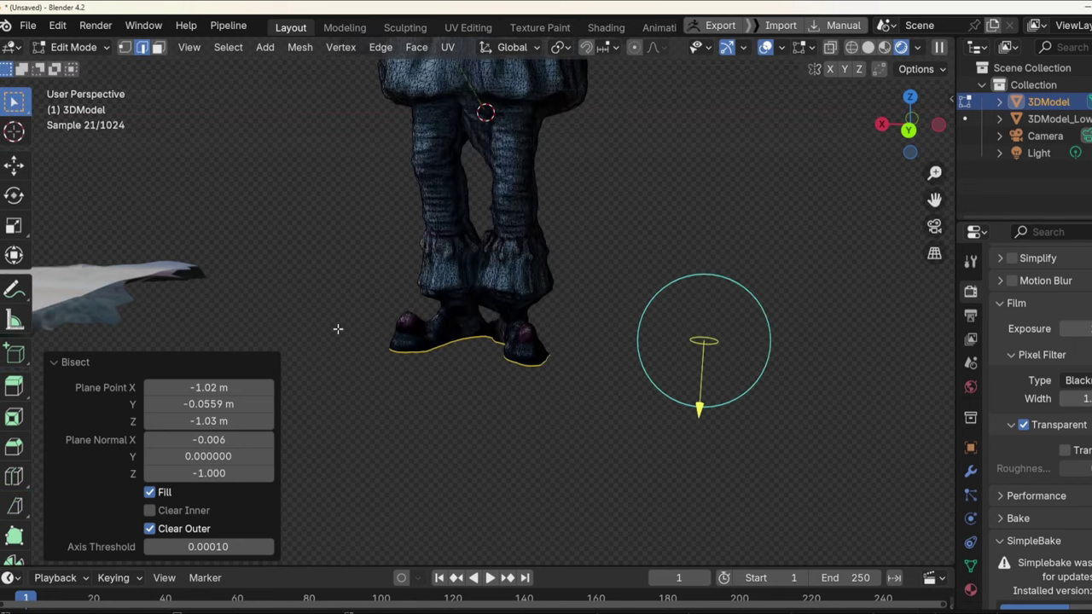
click(264, 267)
scroll(290, 263, right, 10)
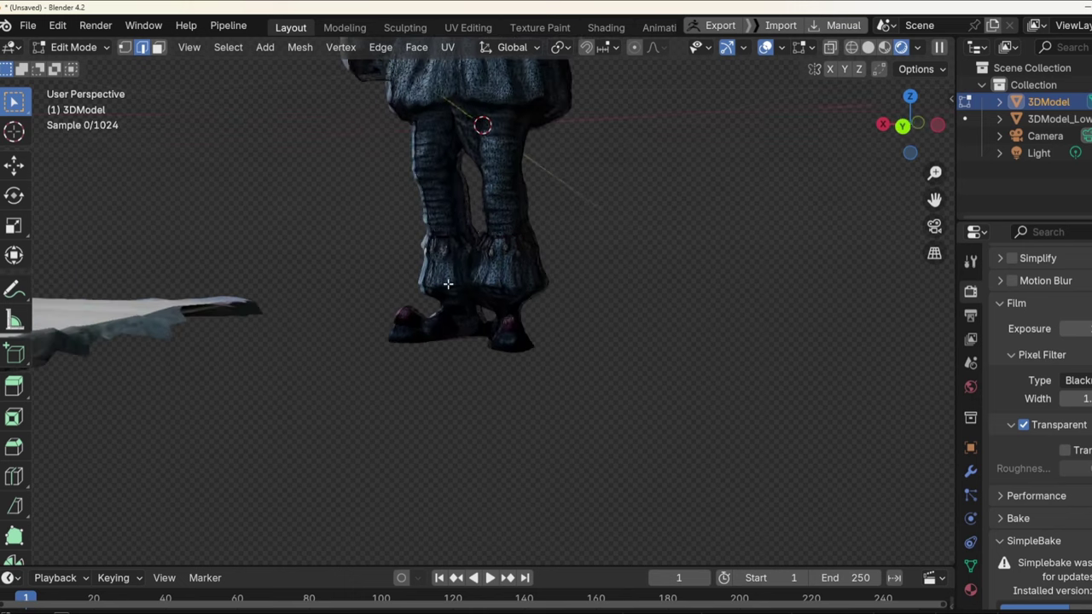
scroll(360, 229, down, 10)
Select the flat bottom cap face in face mode and show the Material Properties.
key(Tab)
scroll(521, 213, down, 8)
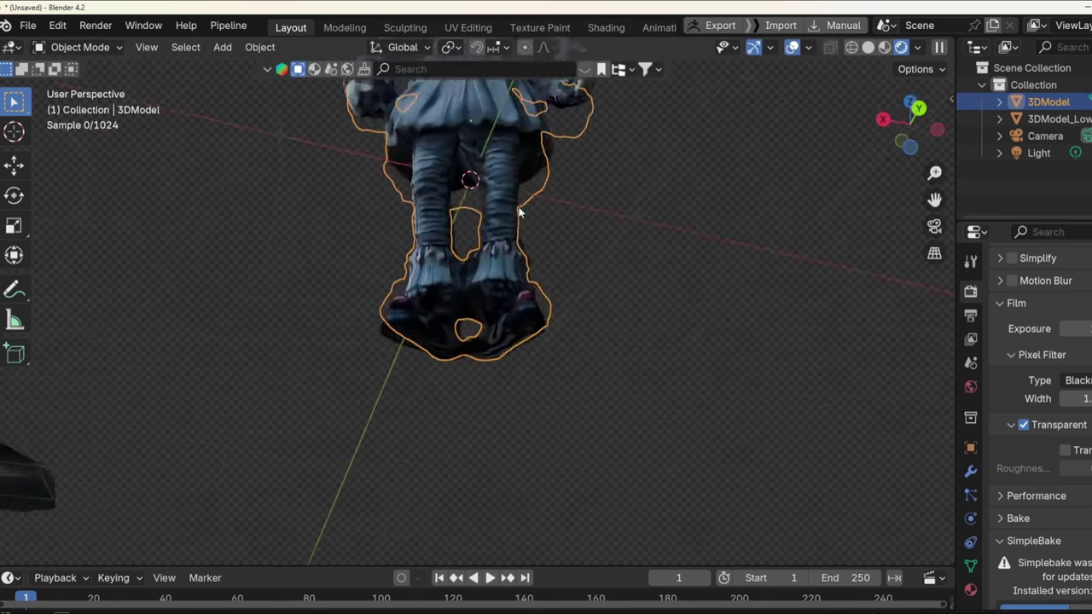
scroll(529, 212, down, 5)
key(Tab)
ctrl+scroll(531, 287, up, 6)
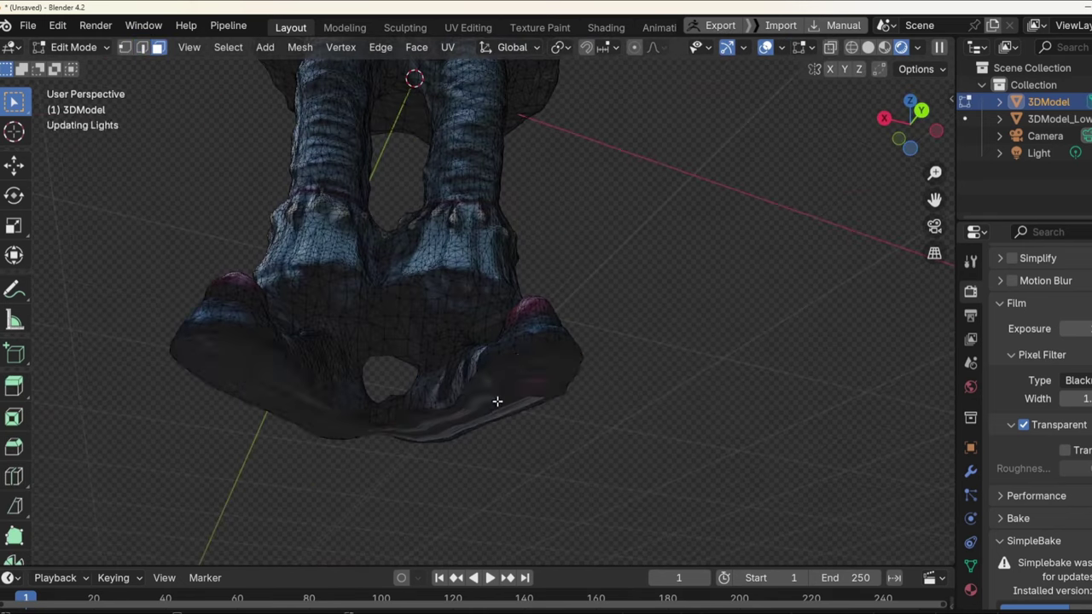
click(268, 386)
shift+click(409, 419)
shift+click(564, 376)
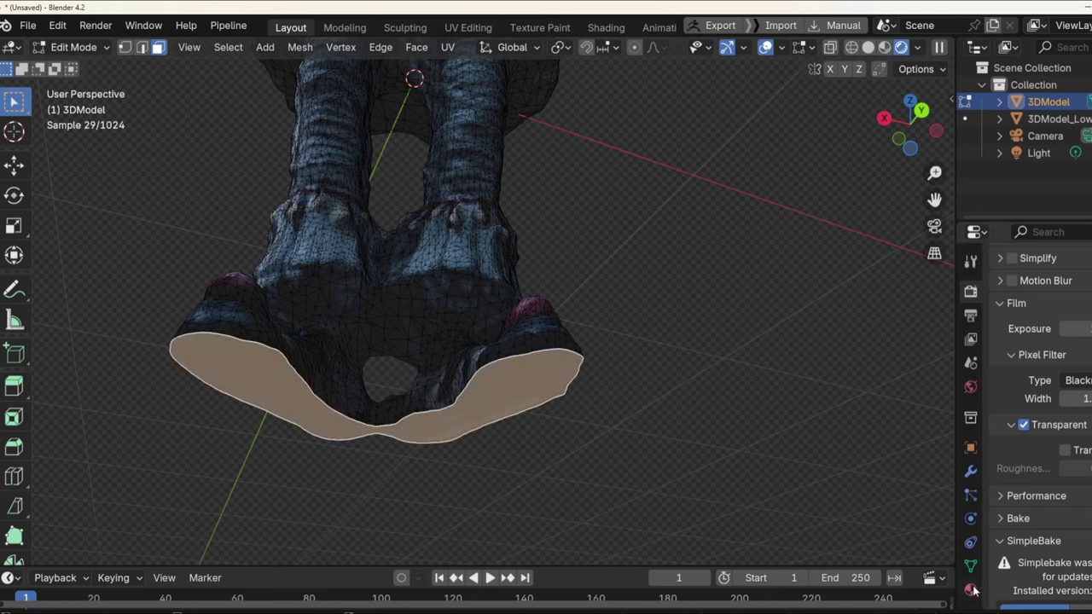
click(971, 590)
Add a new Material.001 slot, assign it to the bottom face and make its base colour black.
click(1086, 293)
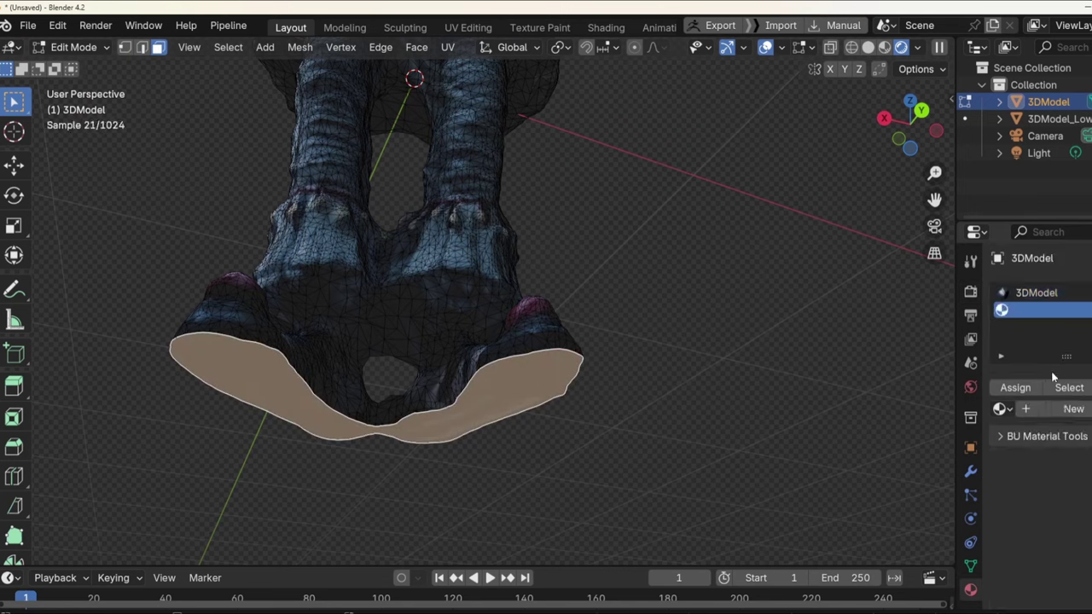
click(1047, 410)
click(1015, 388)
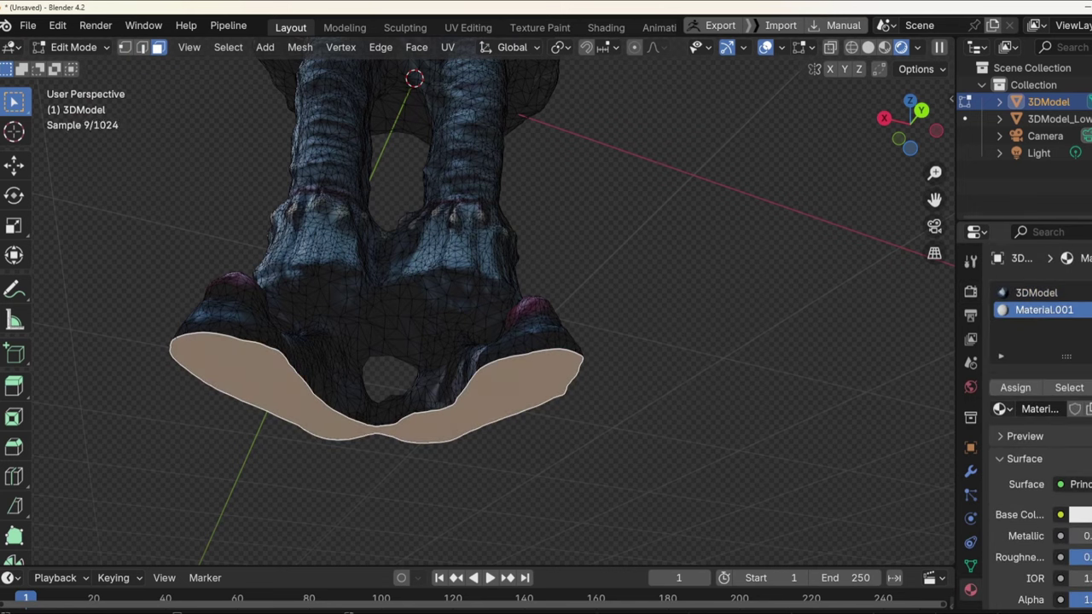
click(1080, 515)
drag(1023, 472, 947, 472)
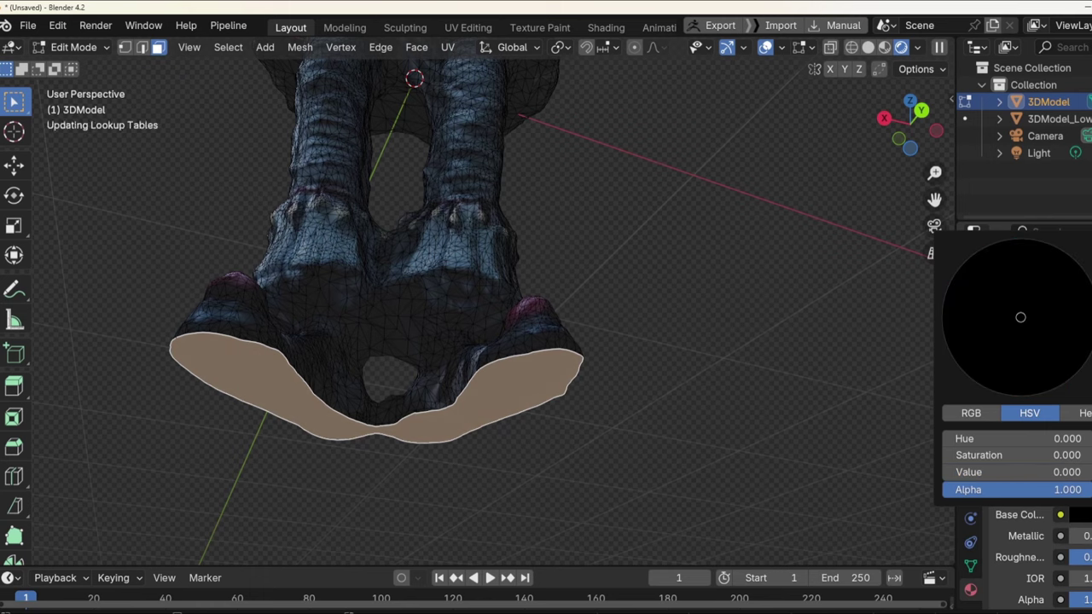
Inspect the black bottom and its edges from below in Object and Edit Mode.
key(Tab)
middle_drag(525, 340, 656, 356)
key(Tab)
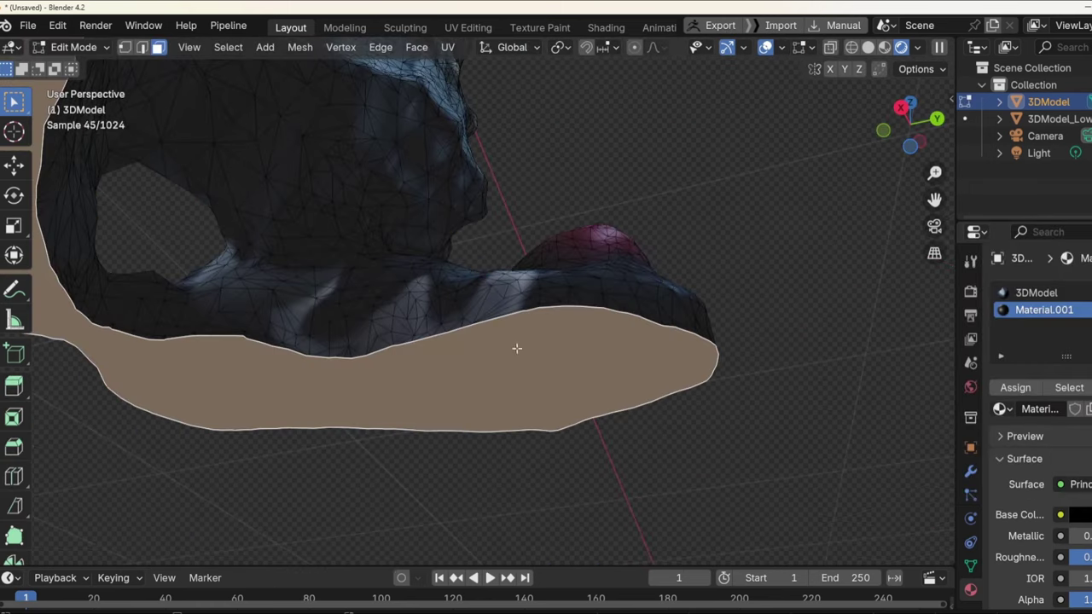
key(1)
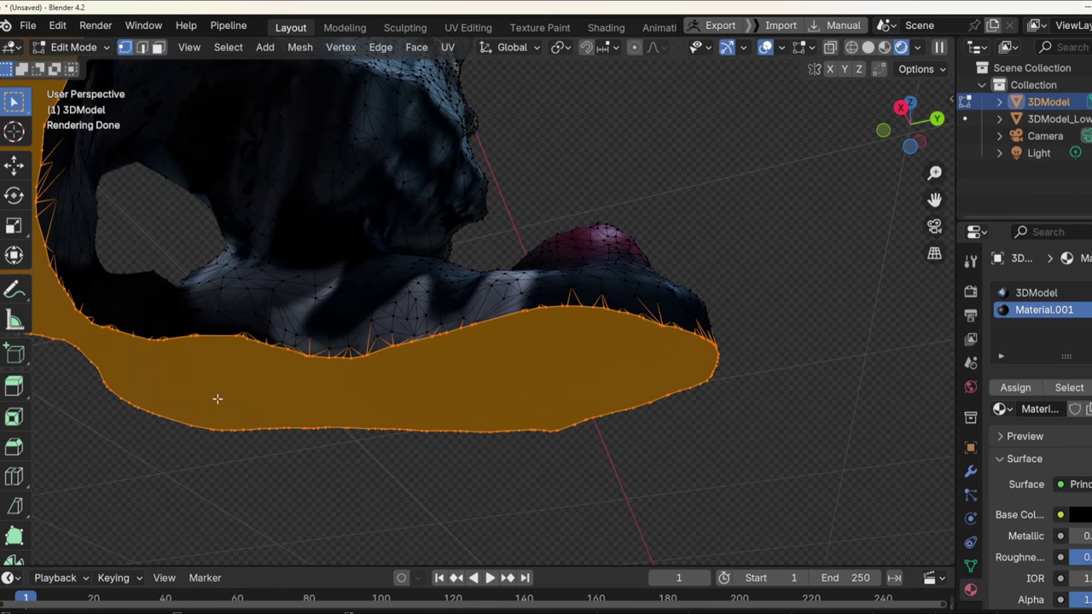
middle_drag(294, 325, 459, 379)
key(3)
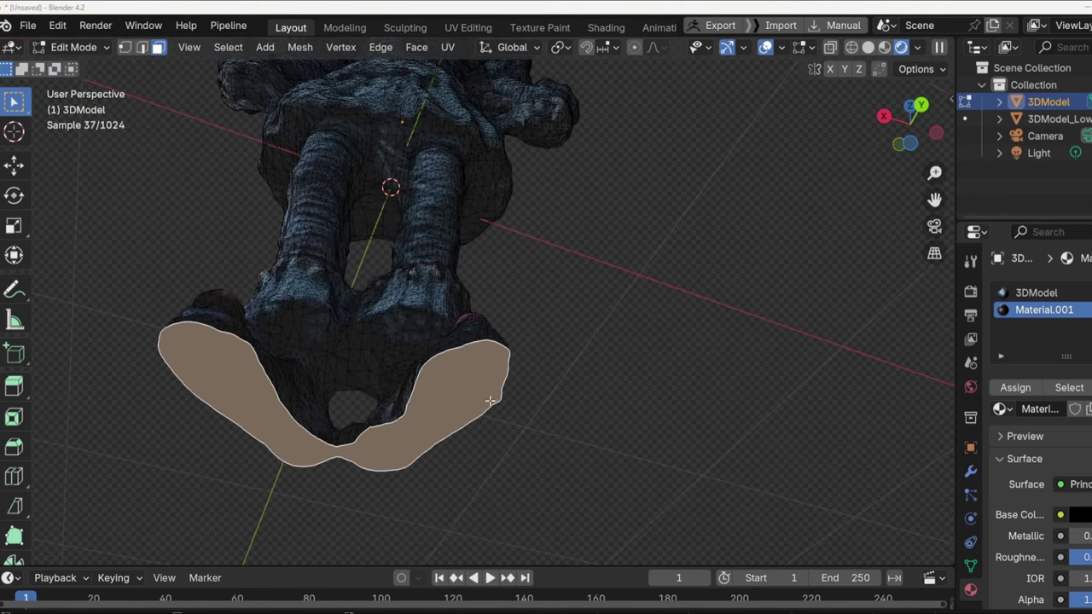
scroll(490, 401, up, 2)
key(Tab)
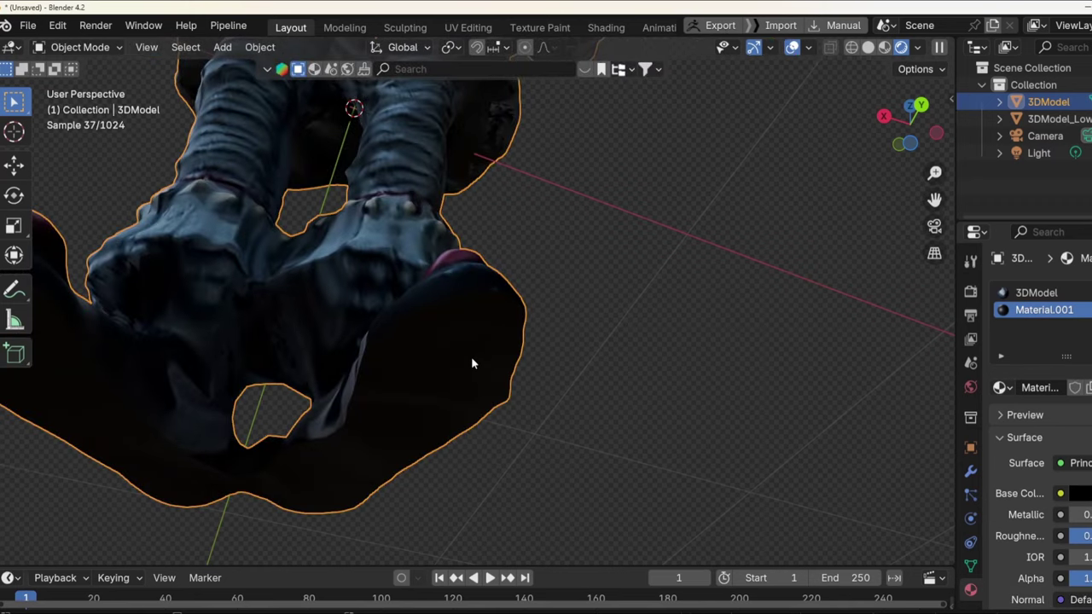
Triangulate the selected bottom faces and return to Object Mode.
key(Tab)
right_click(476, 358)
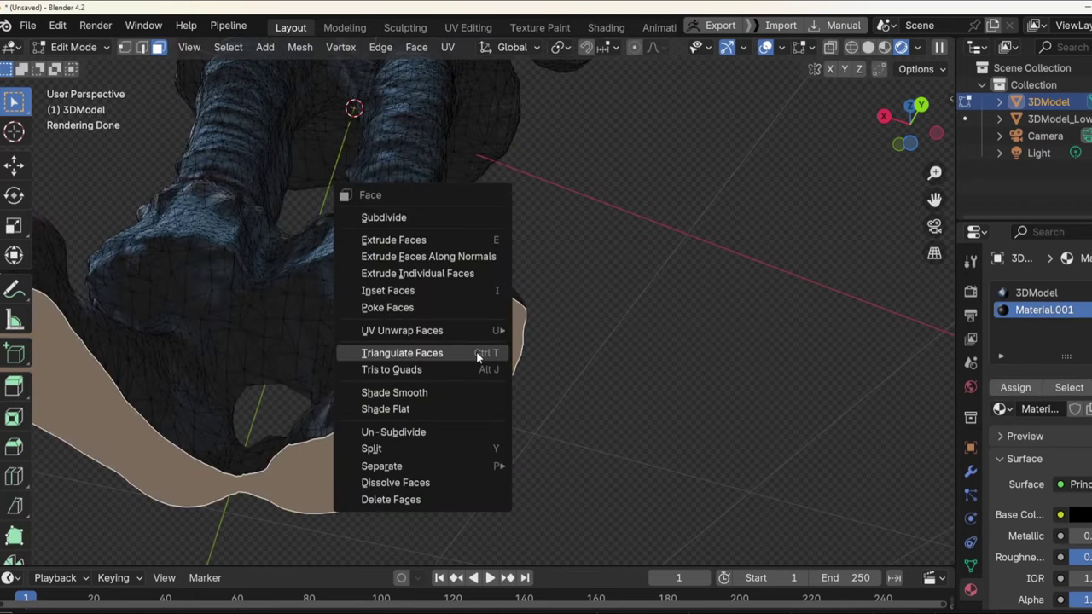
click(476, 354)
key(Tab)
middle_drag(476, 354, 499, 390)
scroll(327, 381, up, 5)
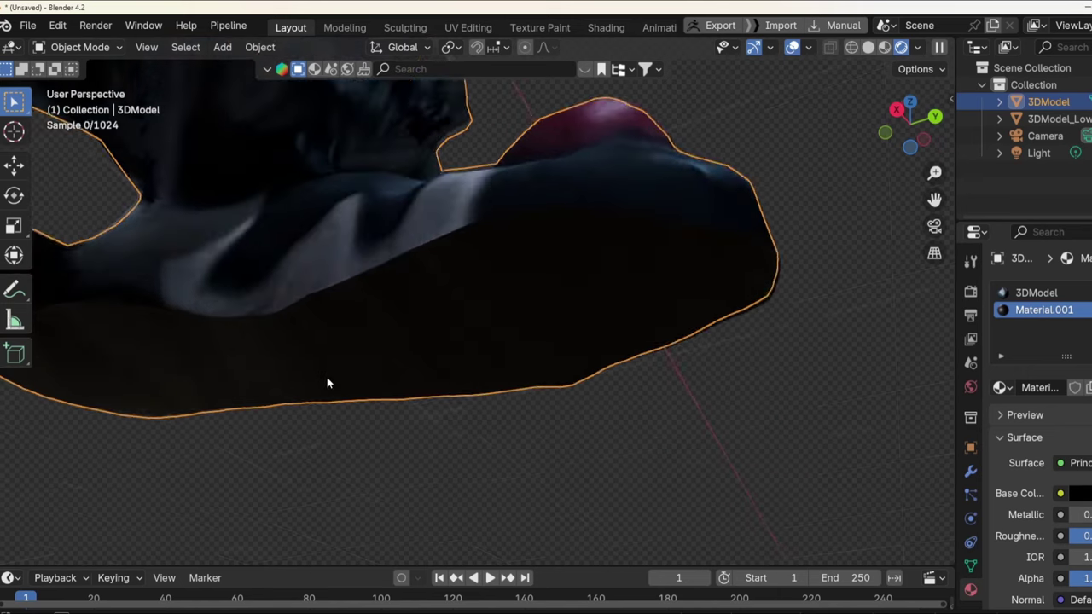
scroll(394, 353, down, 5)
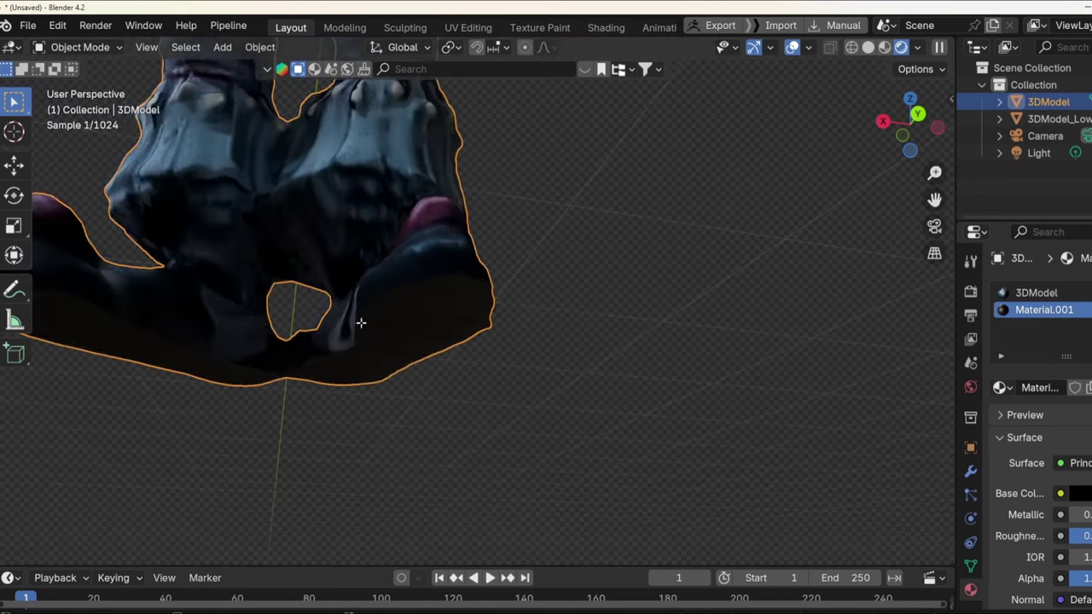
Recheck the bottom faces, then zoom out to show the teddy bear beside the figure.
key(Tab)
middle_drag(574, 312, 502, 327)
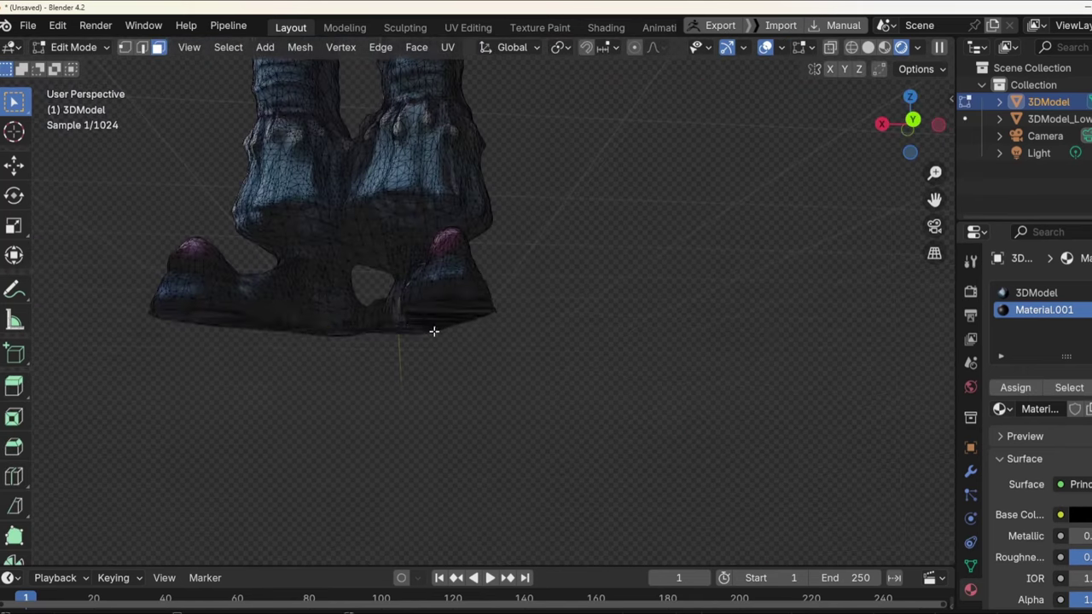
click(434, 333)
key(Tab)
key(Tab)
key(Tab)
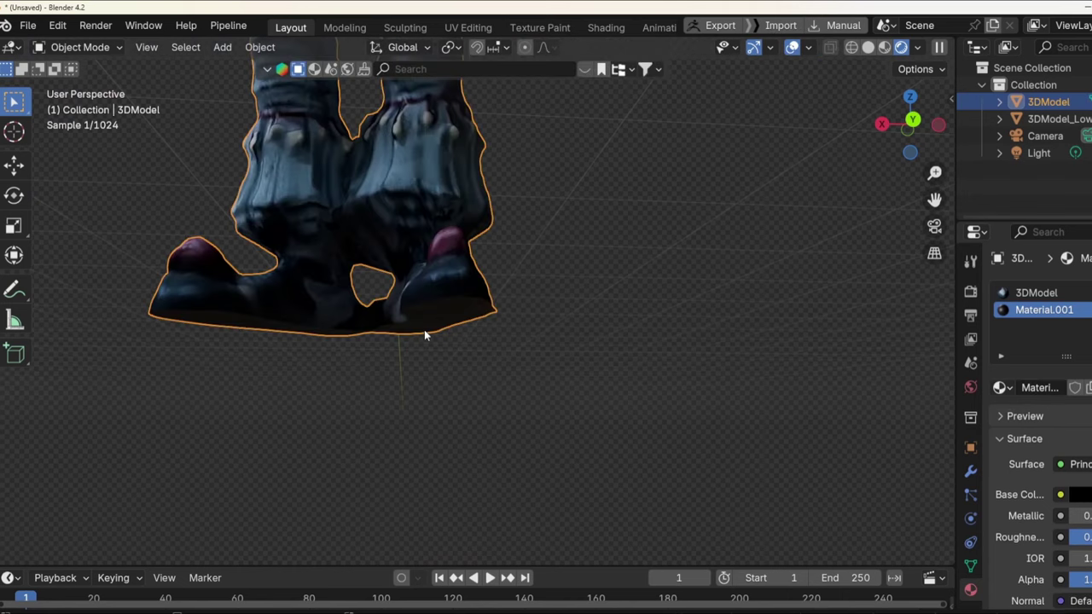
middle_drag(424, 329, 542, 370)
scroll(475, 298, down, 5)
scroll(475, 298, down, 3)
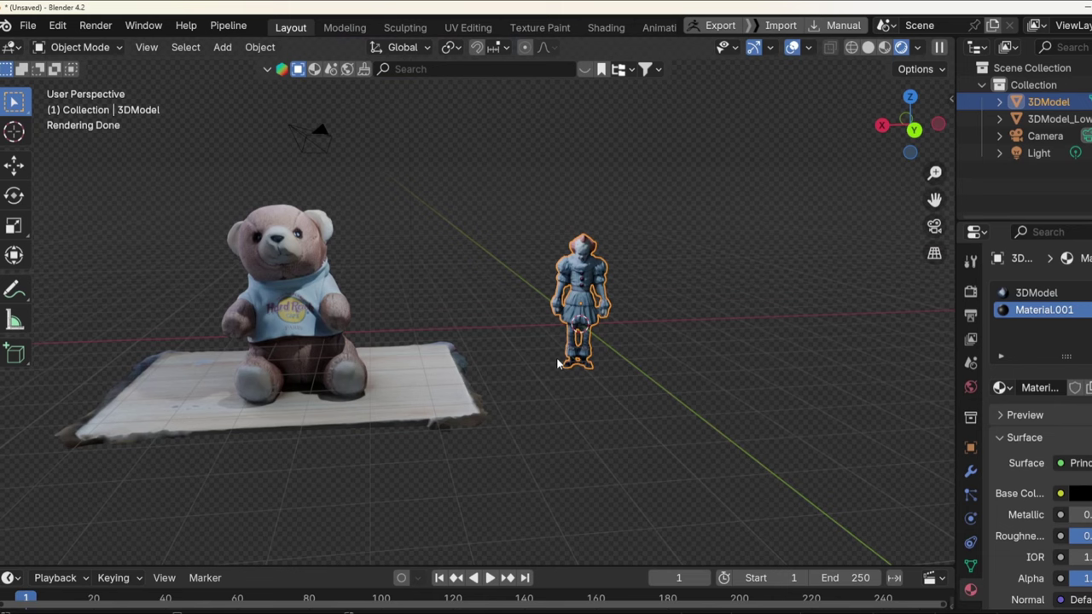
Select the teddy bear scan and enter Edit Mode on its mesh.
shift+middle_drag(557, 365, 768, 358)
click(635, 399)
scroll(600, 390, down, 3)
shift+middle_drag(600, 390, 509, 366)
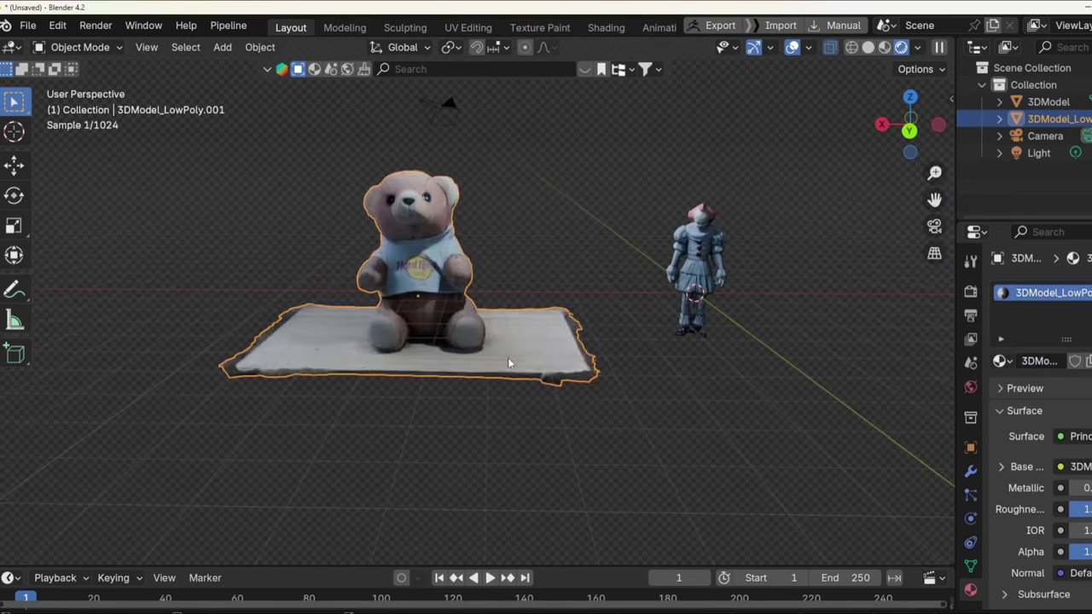
key(Tab)
Frame the bear in Back Orthographic view and pick the Bisect tool.
key(KP_1)
key(KP_3)
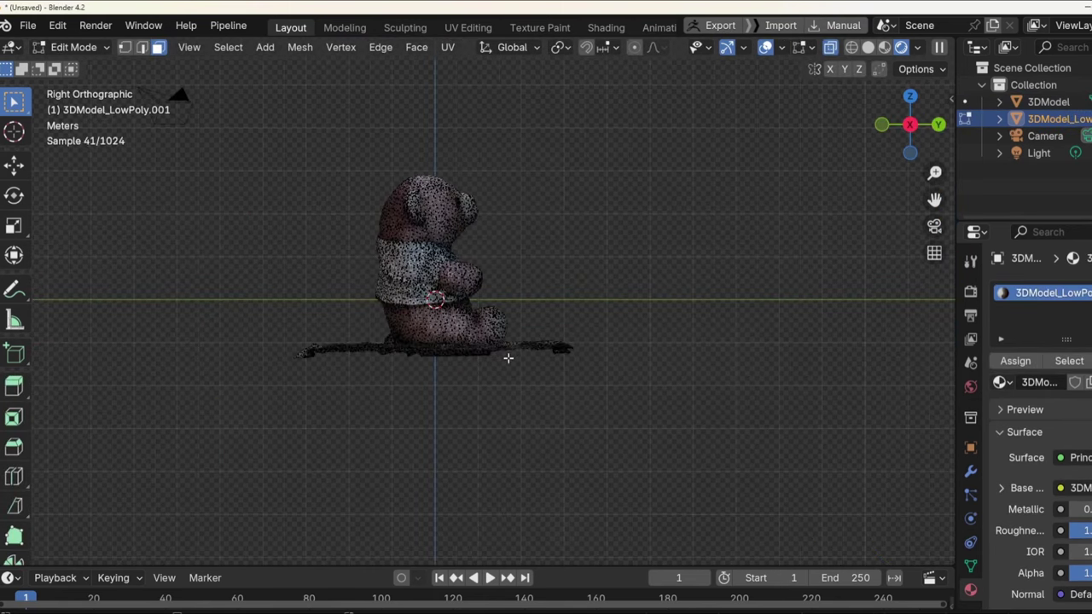
key(KP_1)
key(ctrl+KP_1)
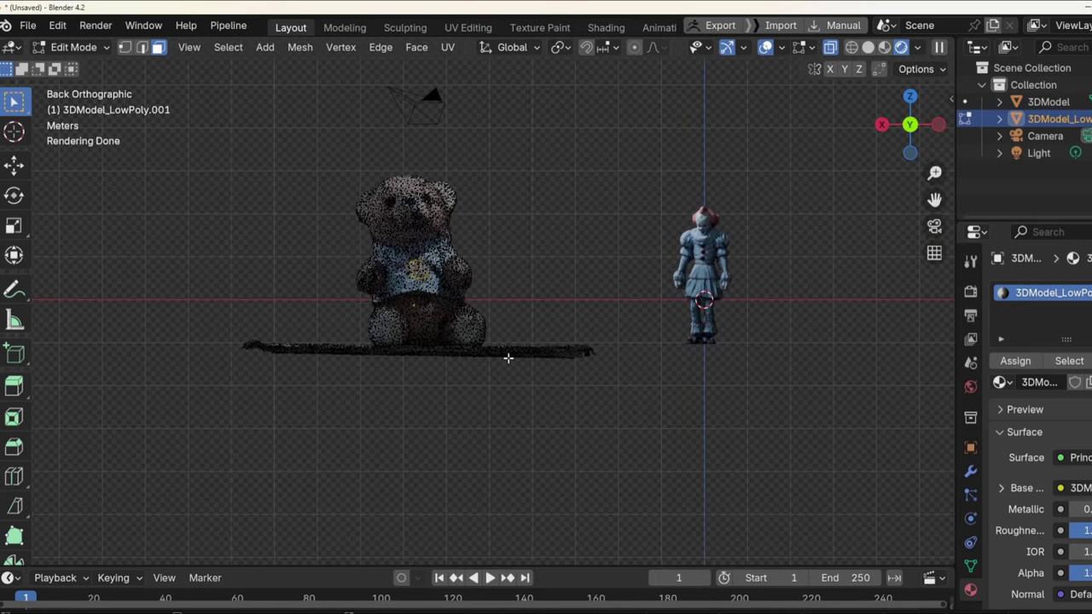
scroll(480, 371, up, 3)
scroll(497, 383, down, 1)
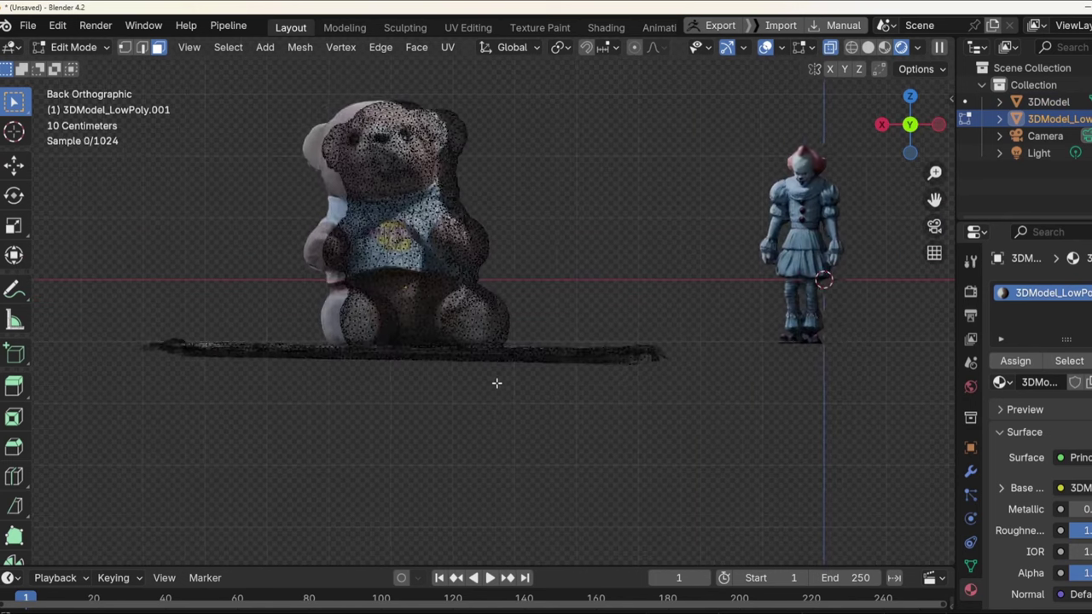
shift+middle_drag(486, 298, 525, 339)
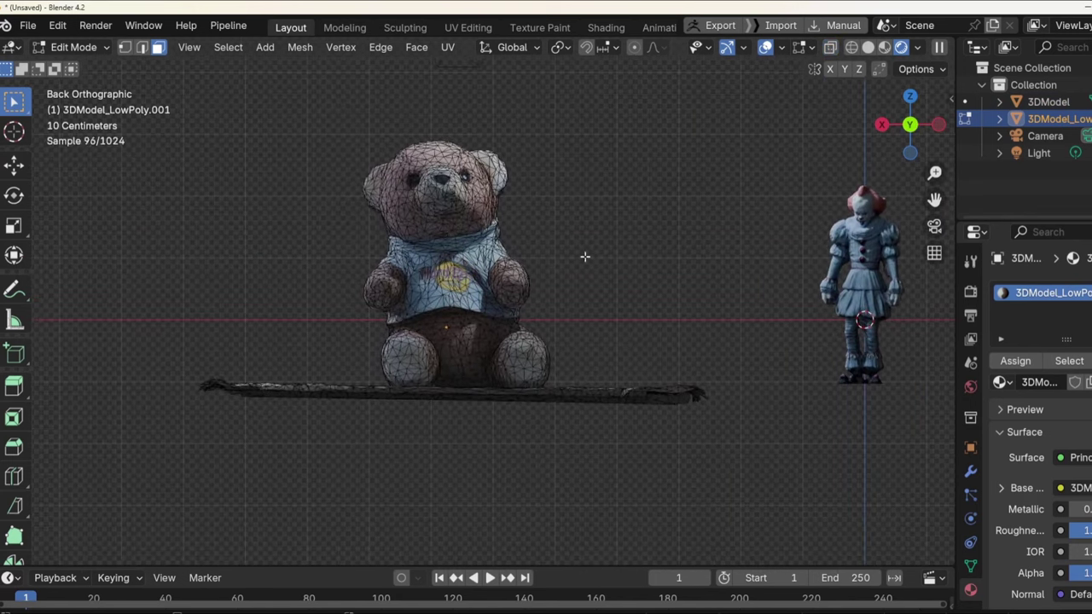
scroll(117, 357, up, 1)
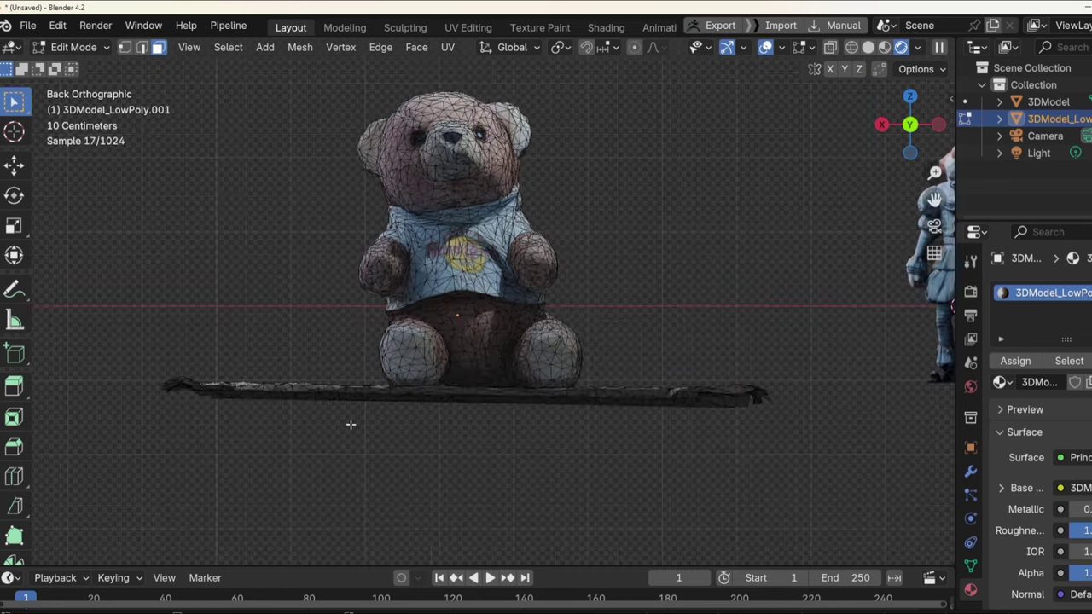
click(14, 508)
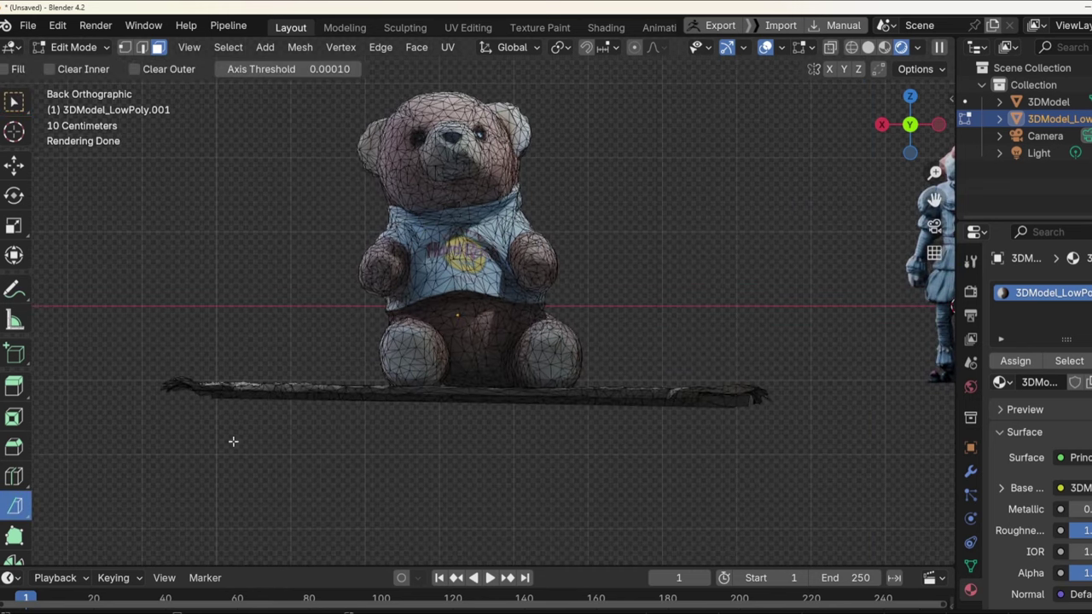
Select the whole bear mesh and bisect it along the plank top with Clear Inner on.
click(382, 384)
key(a)
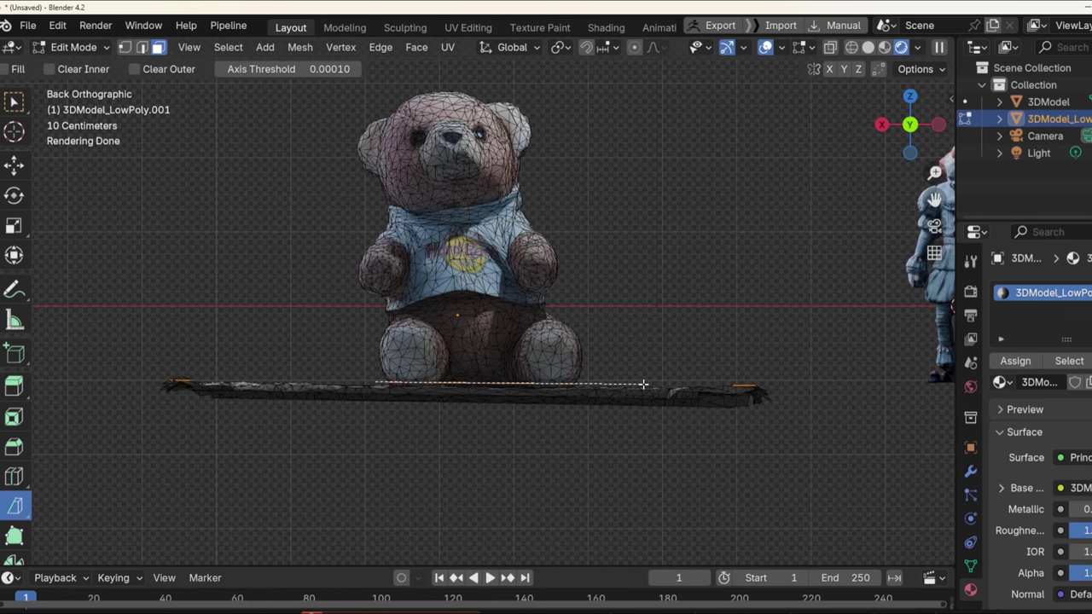
drag(643, 383, 643, 384)
click(166, 532)
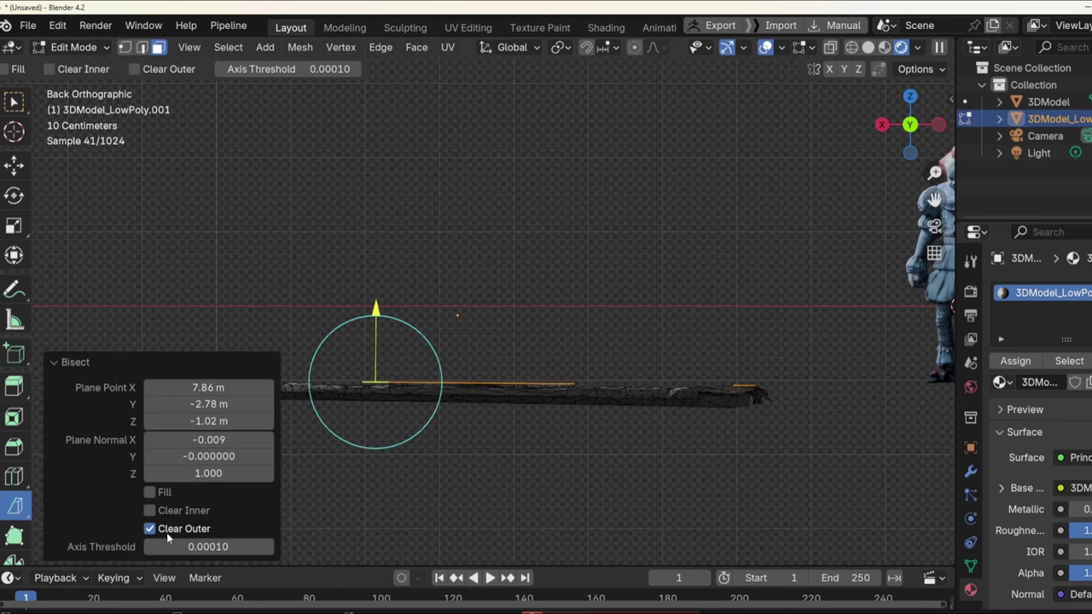
click(166, 532)
click(165, 512)
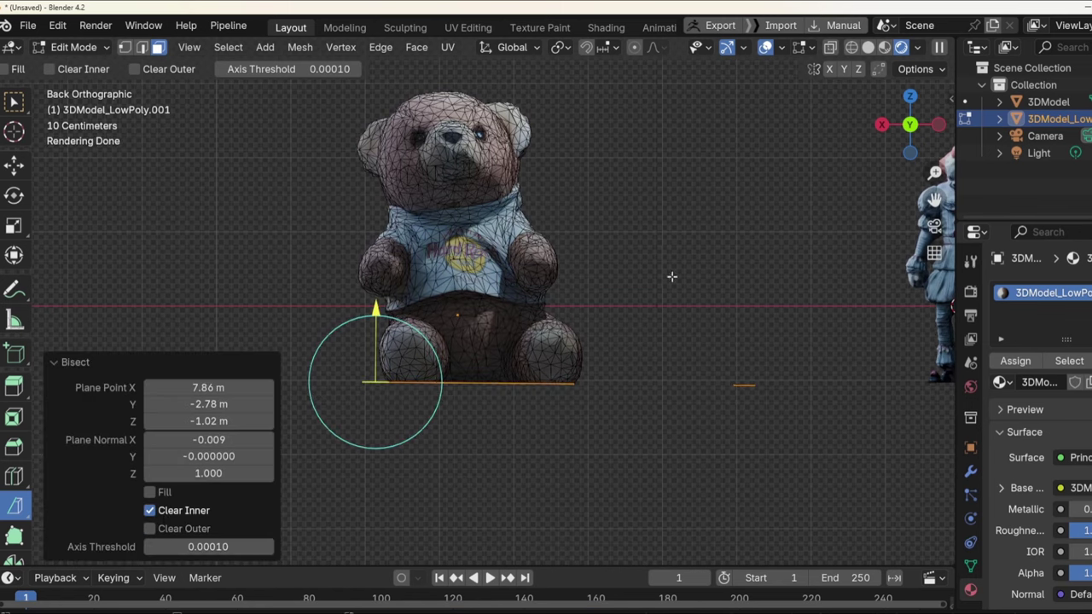
Tilt the cutting plane to match the plank, then return to Select Box and deselect.
middle_drag(671, 277, 650, 358)
scroll(649, 365, up, 5)
scroll(588, 325, down, 4)
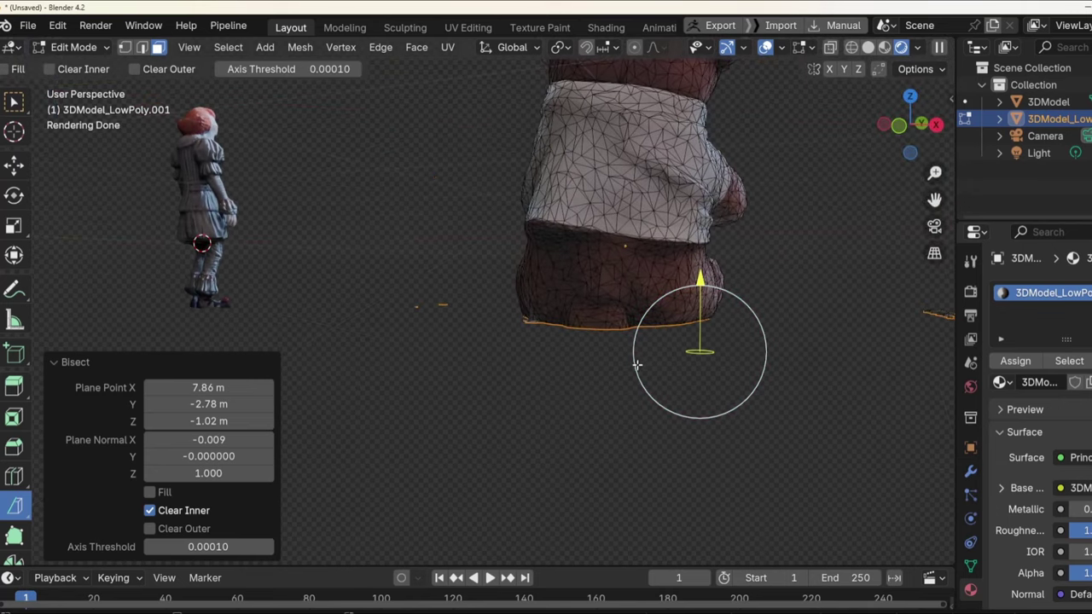
drag(634, 364, 635, 364)
middle_drag(648, 302, 676, 378)
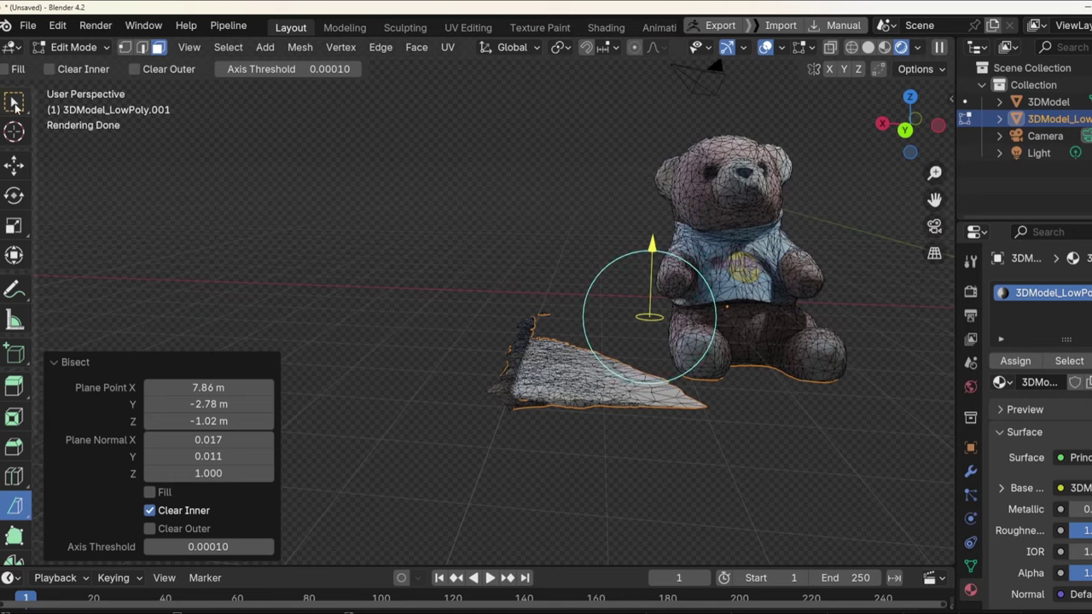
click(15, 102)
click(562, 356)
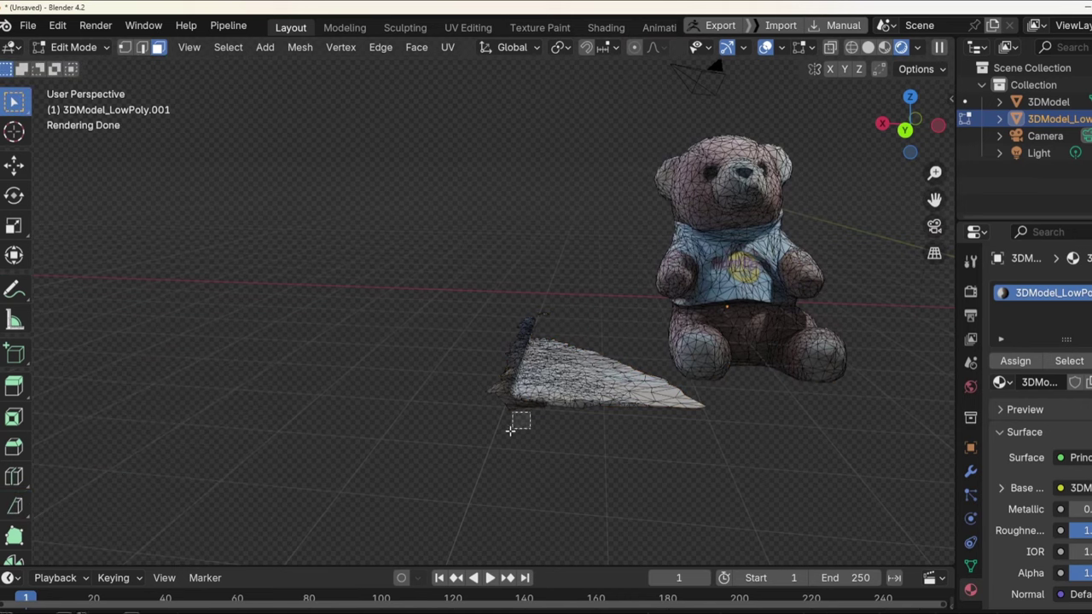
With X-Ray on, lasso-select the leftover plank patch and delete its vertices.
key(alt+z)
middle_drag(606, 342, 115, 174)
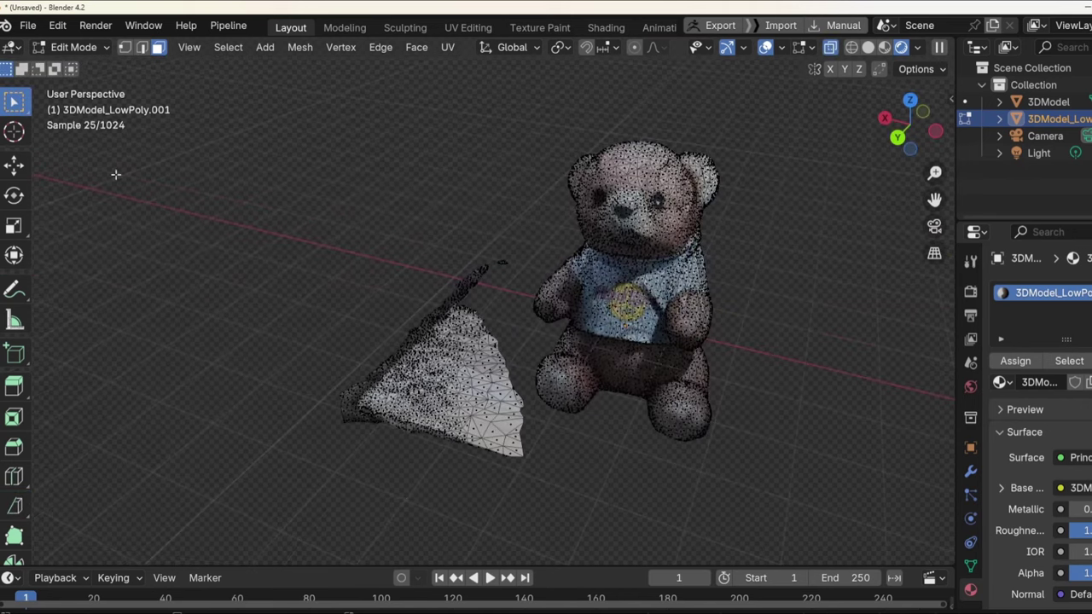
mouse_move(23, 107)
mouse_down()
mouse_move(84, 114)
mouse_move(114, 217)
mouse_up()
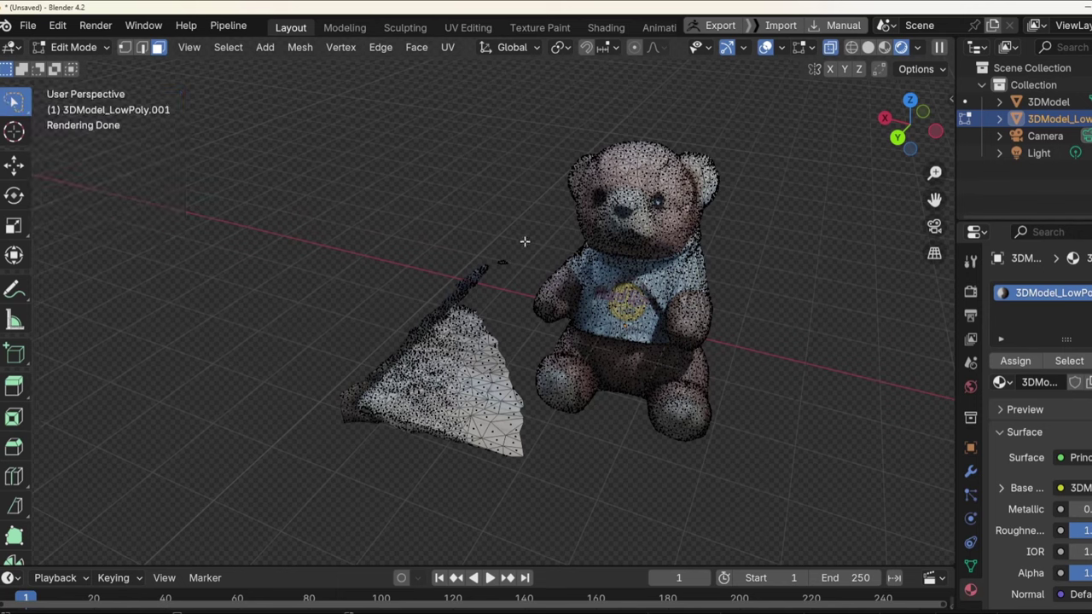
mouse_move(524, 238)
mouse_down()
mouse_move(440, 275)
mouse_move(301, 422)
mouse_move(357, 493)
mouse_move(494, 502)
mouse_move(546, 456)
mouse_up()
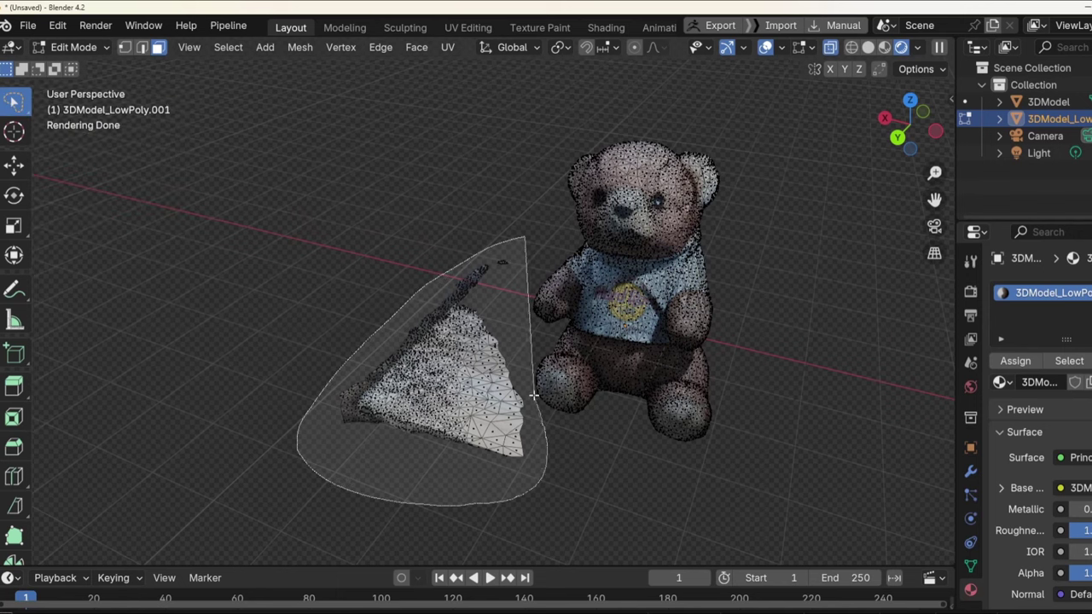
drag(514, 236, 538, 308)
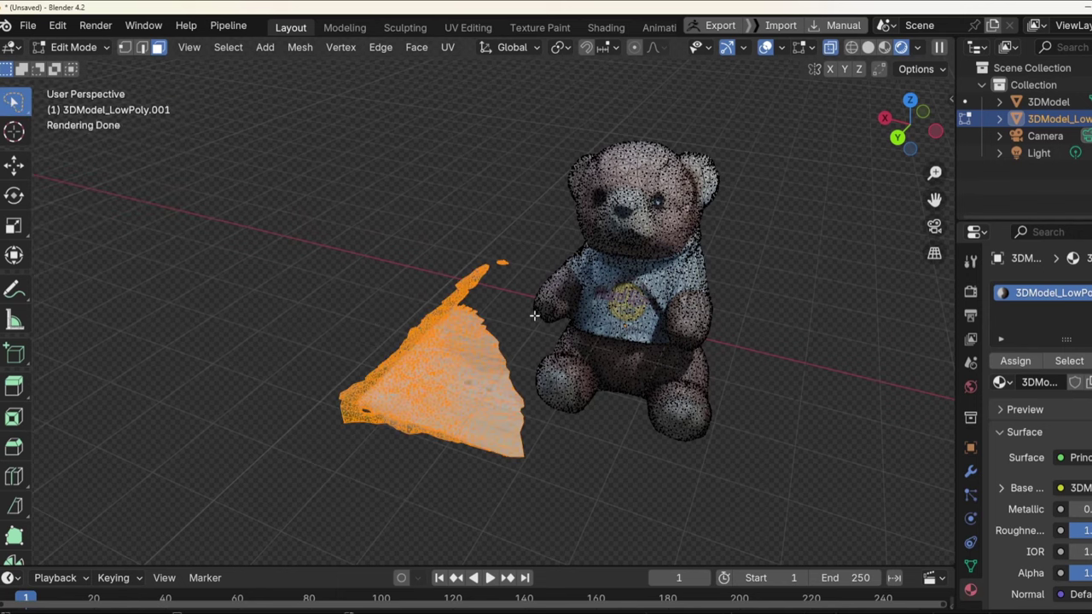
key(x)
click(534, 315)
Check the bear's cleaned base from below, ending in Back Orthographic view.
key(Tab)
middle_drag(581, 352, 616, 316)
key(Tab)
key(ctrl+KP_7)
scroll(592, 317, up, 5)
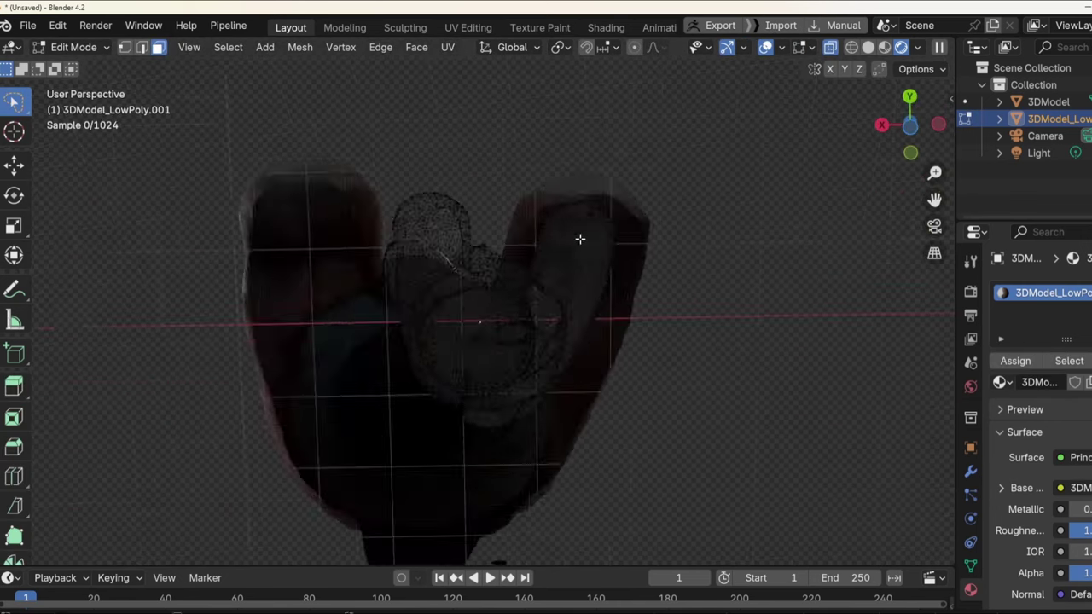
key(Tab)
scroll(580, 239, down, 6)
middle_drag(570, 347, 369, 290)
key(KP_1)
key(ctrl+KP_1)
Move the bear -4.078 m along X beside Pennywise and adjust its height along Z.
key(g)
key(x)
click(497, 307)
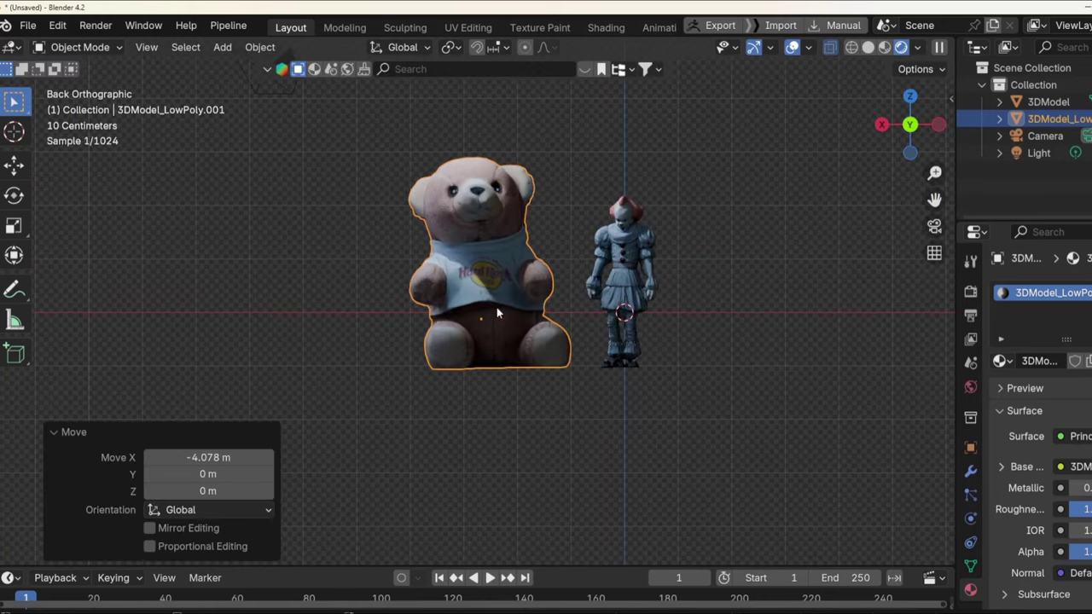
scroll(581, 377, up, 5)
key(g)
key(z)
click(434, 210)
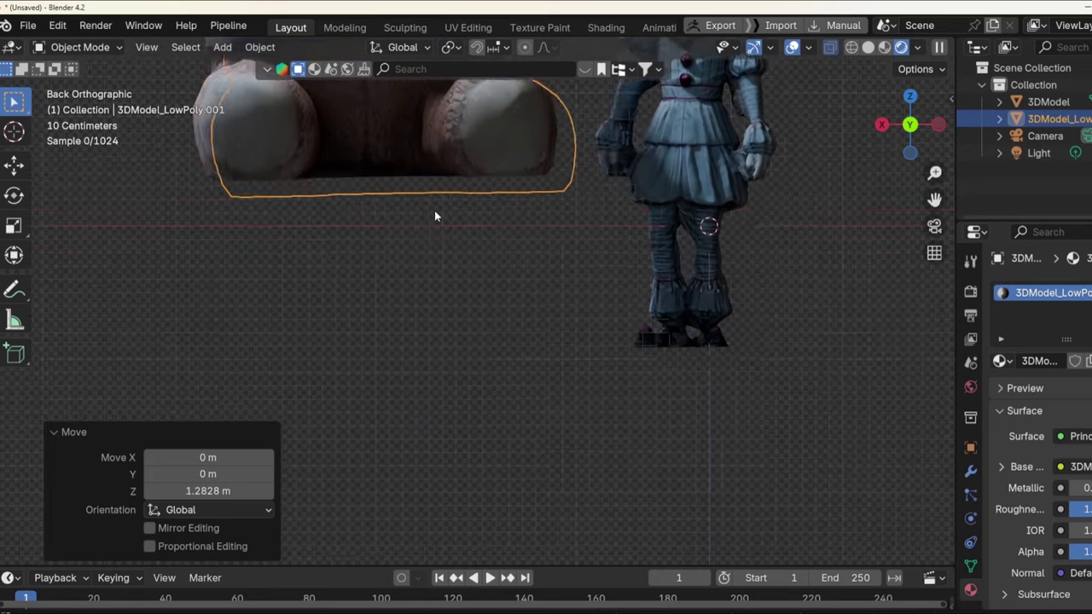
shift+middle_drag(434, 209, 495, 247)
key(g)
key(z)
click(505, 282)
Rotate the bear slightly to level it and lower its base onto the ground line.
key(r)
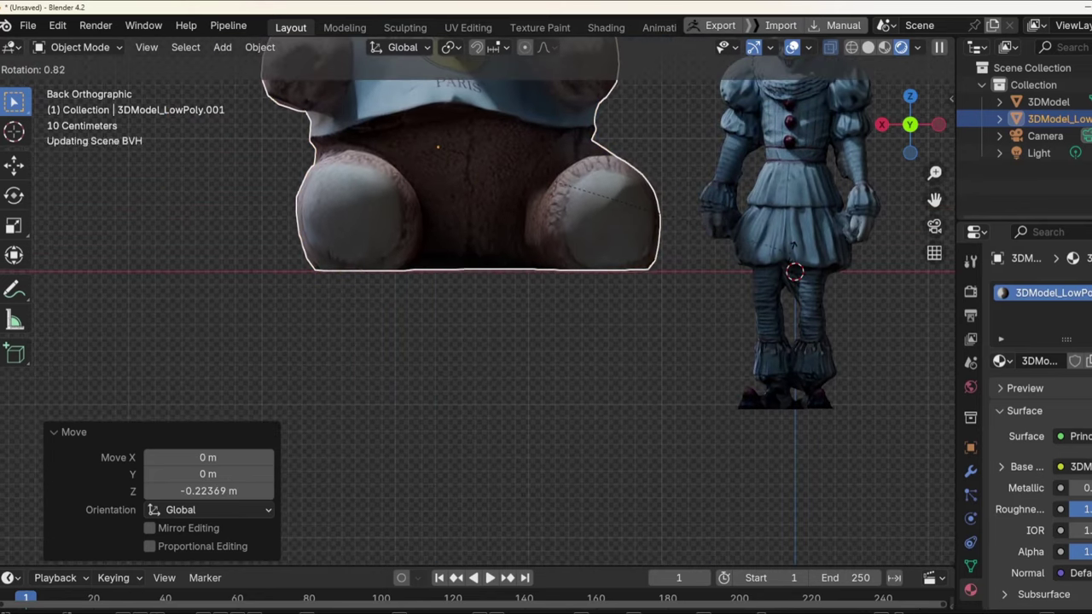
click(652, 211)
key(g)
key(z)
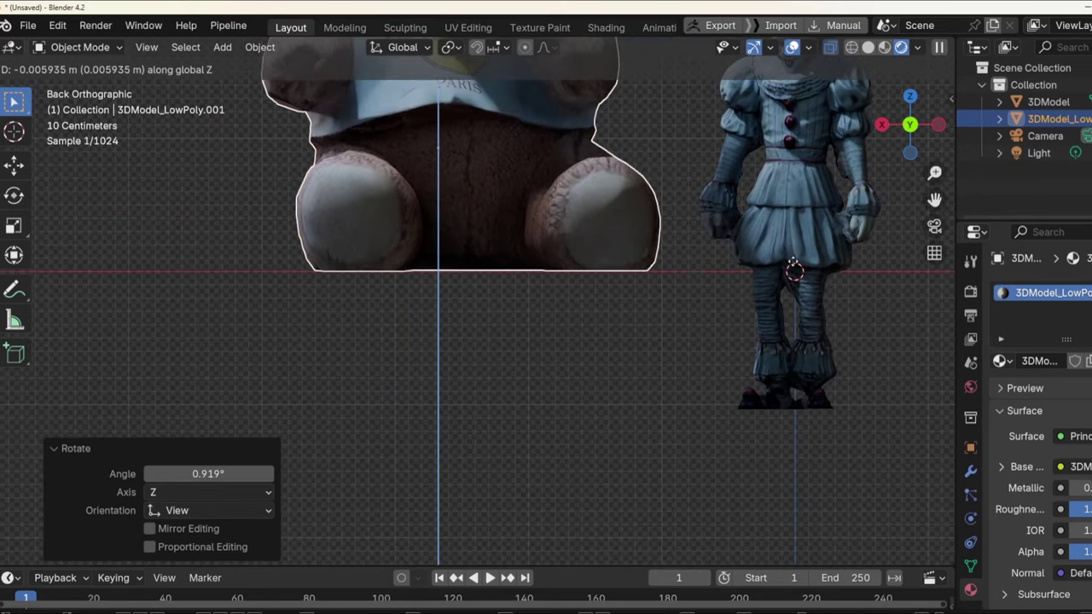
click(768, 198)
key(g)
key(z)
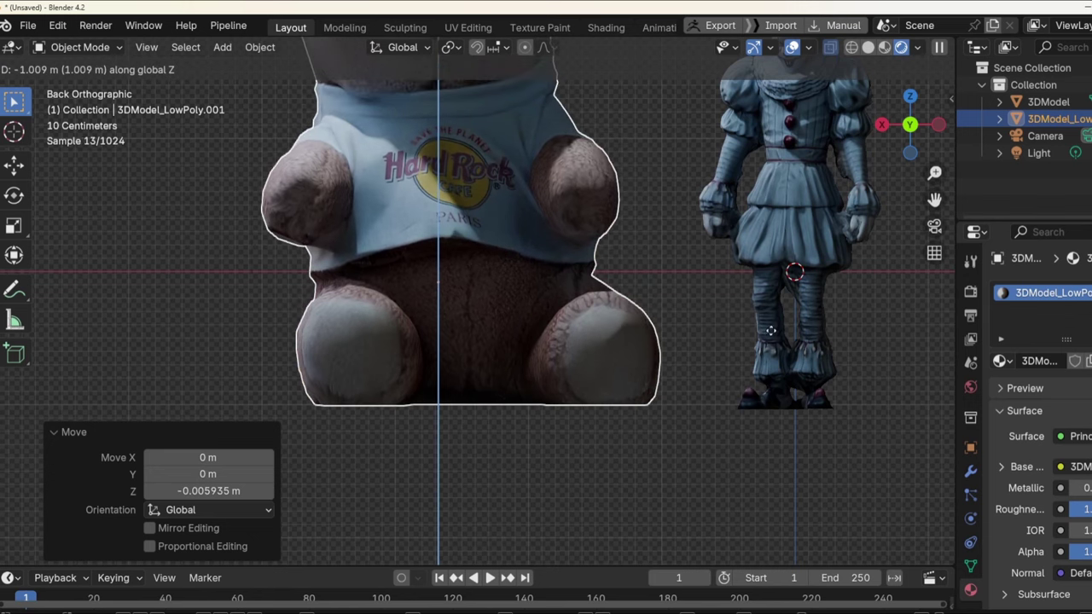
click(774, 330)
Raise the Pennywise figure 0.041086 m along Z so its feet rest on the ground line.
click(780, 358)
key(g)
key(z)
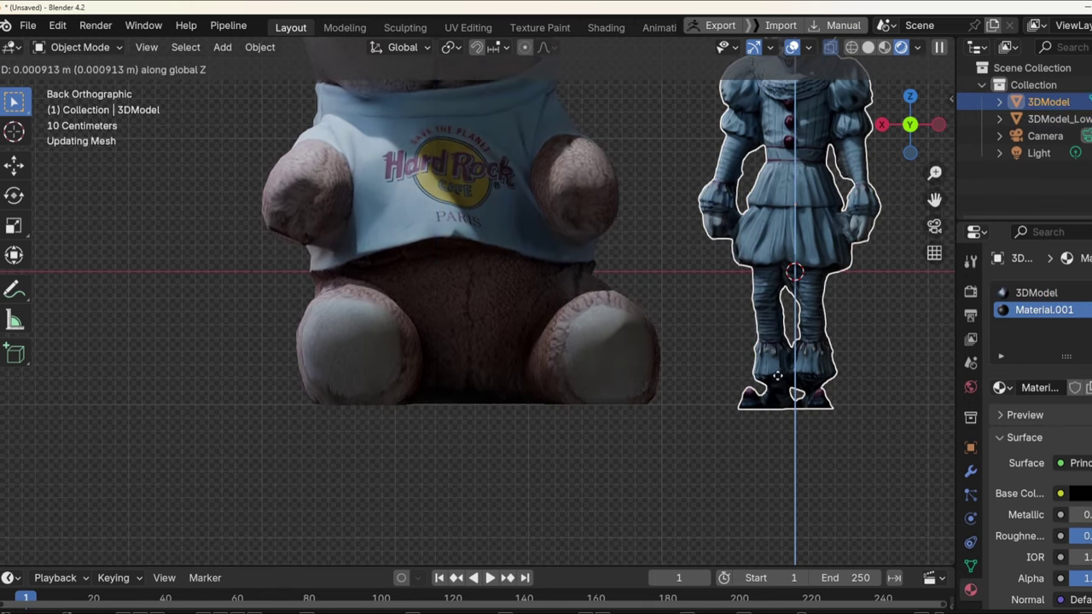
click(768, 282)
middle_drag(547, 292, 565, 312)
scroll(565, 313, down, 8)
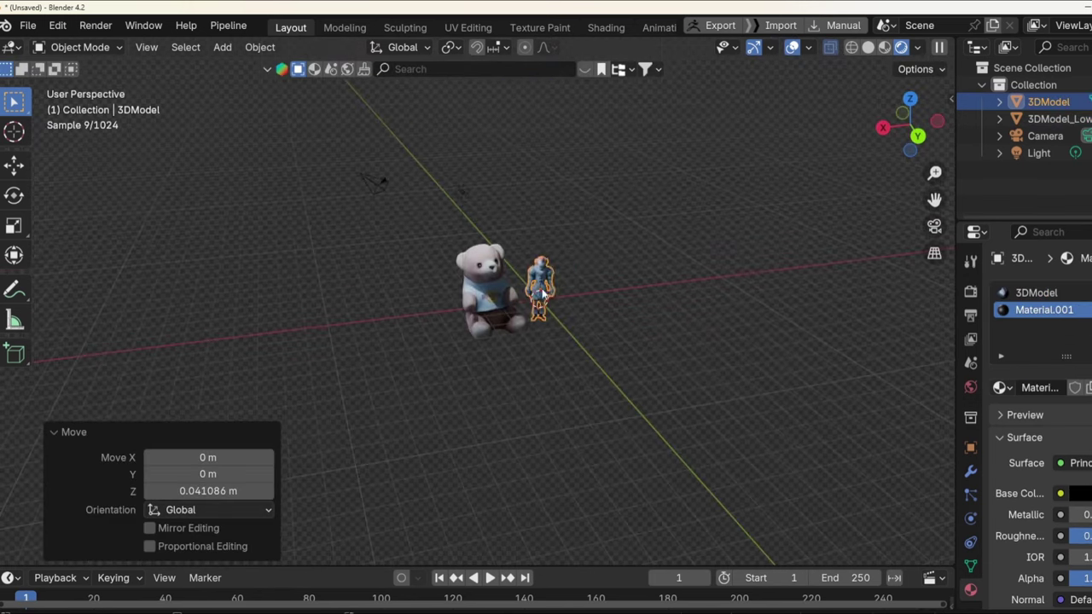
click(547, 240)
scroll(547, 241, up, 4)
Add the square wooden Table asset and select both the bear and Pennywise scans.
click(584, 69)
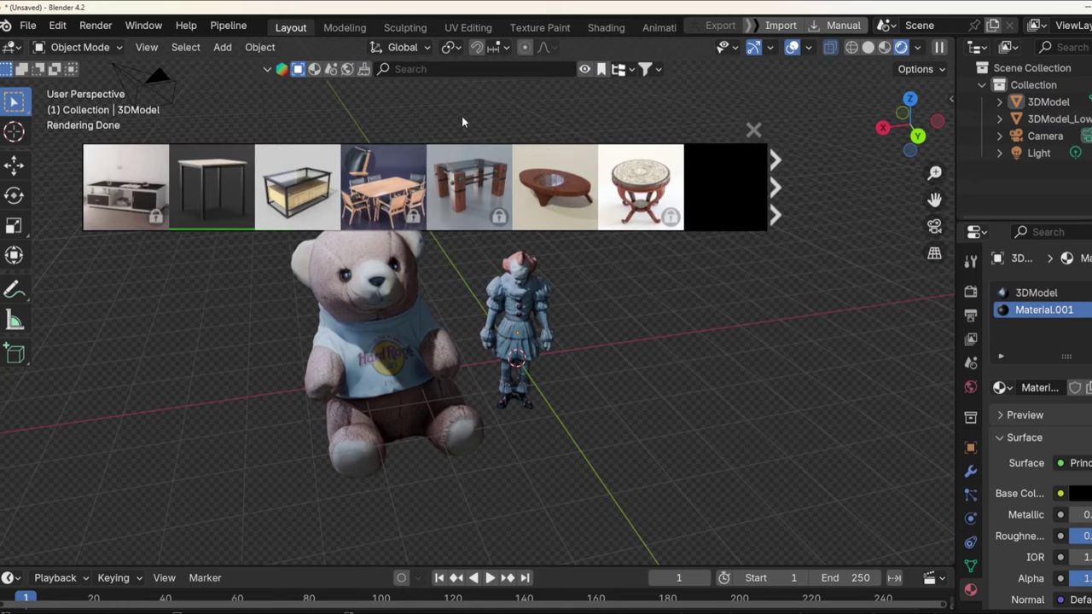
click(212, 187)
scroll(580, 384, down, 5)
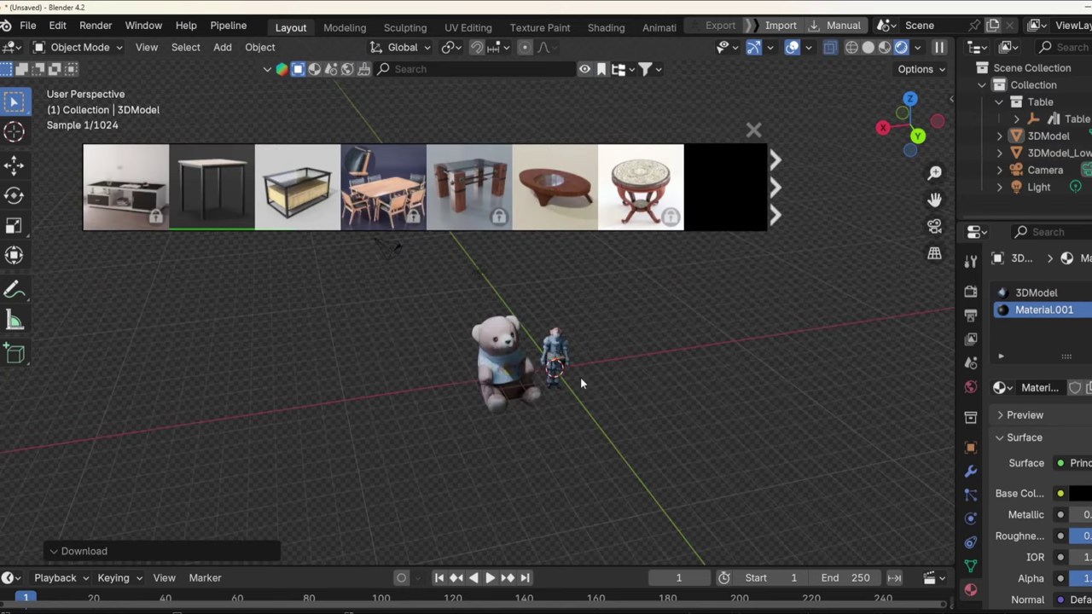
click(1053, 152)
ctrl+click(1049, 136)
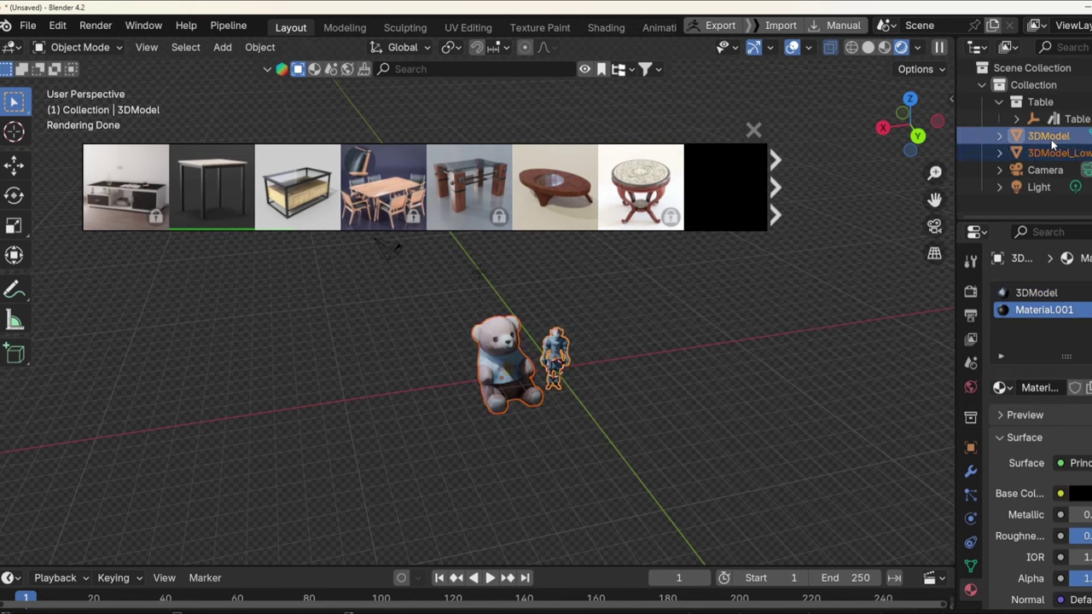
click(952, 102)
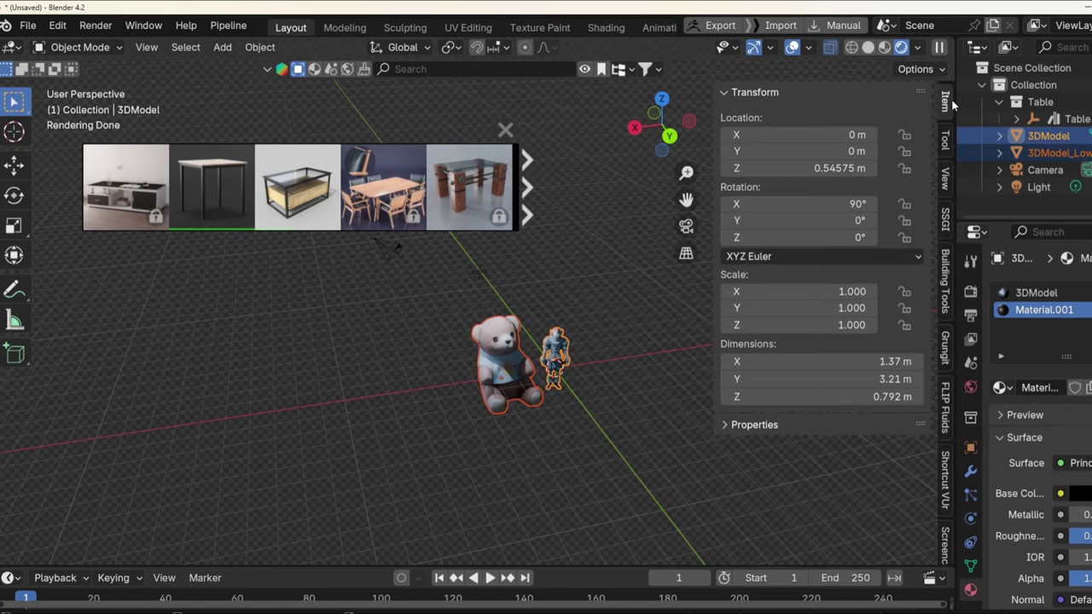
Scale both scans to 0.127 and move them onto the table top.
shift+middle_drag(567, 360, 490, 324)
key(s)
click(475, 248)
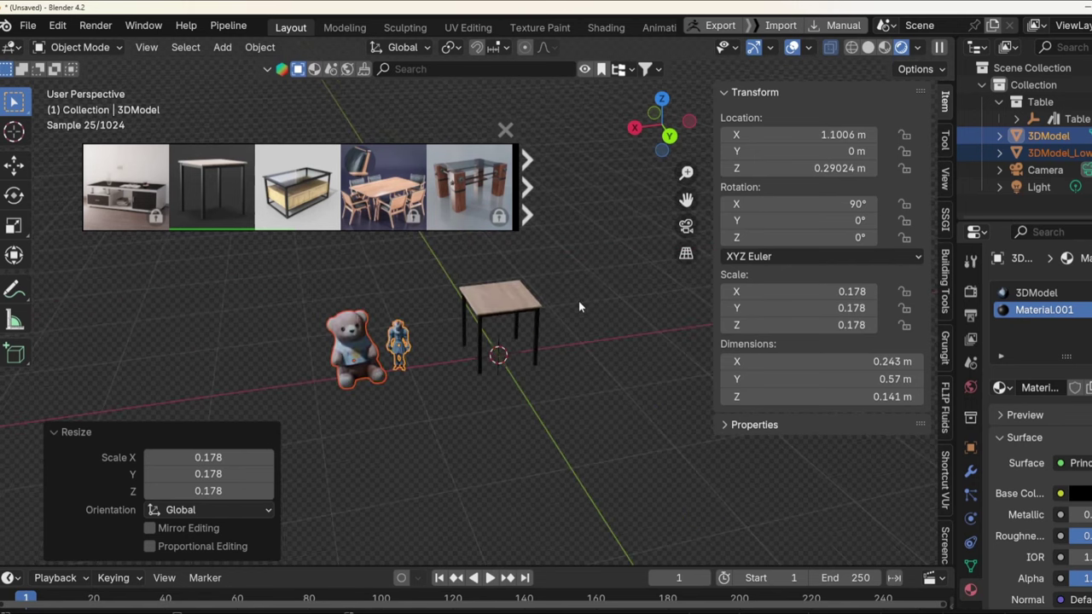
key(s)
click(516, 311)
key(g)
key(z)
click(445, 370)
Slide both models along X until they are centered over the table.
key(g)
key(x)
click(575, 347)
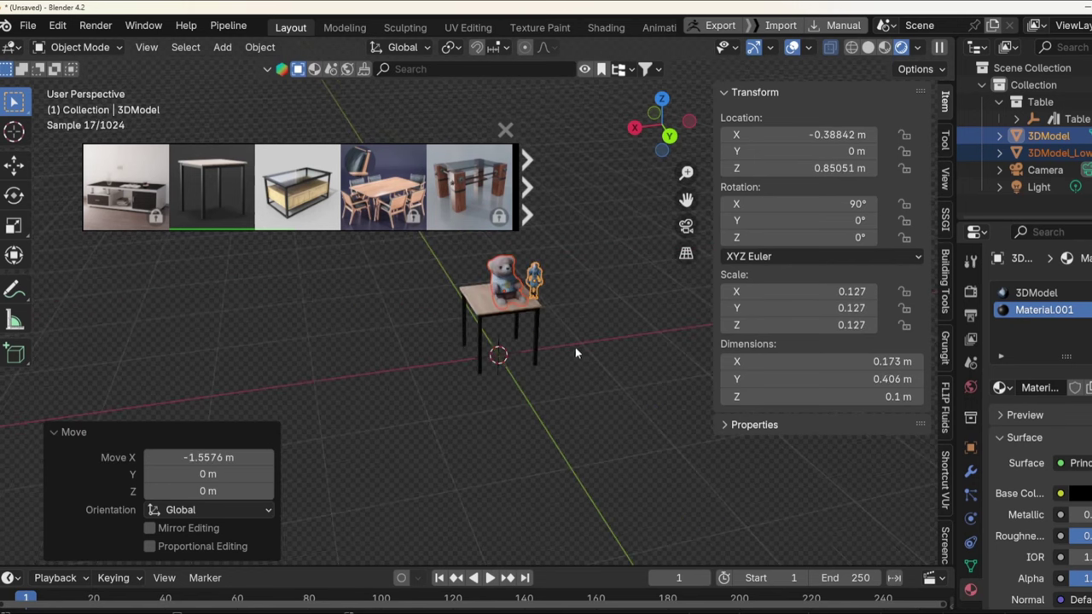
key(g)
key(x)
click(541, 350)
scroll(541, 350, up, 4)
Set the models' height above the table and close the furniture thumbnail strip.
key(g)
key(z)
click(541, 331)
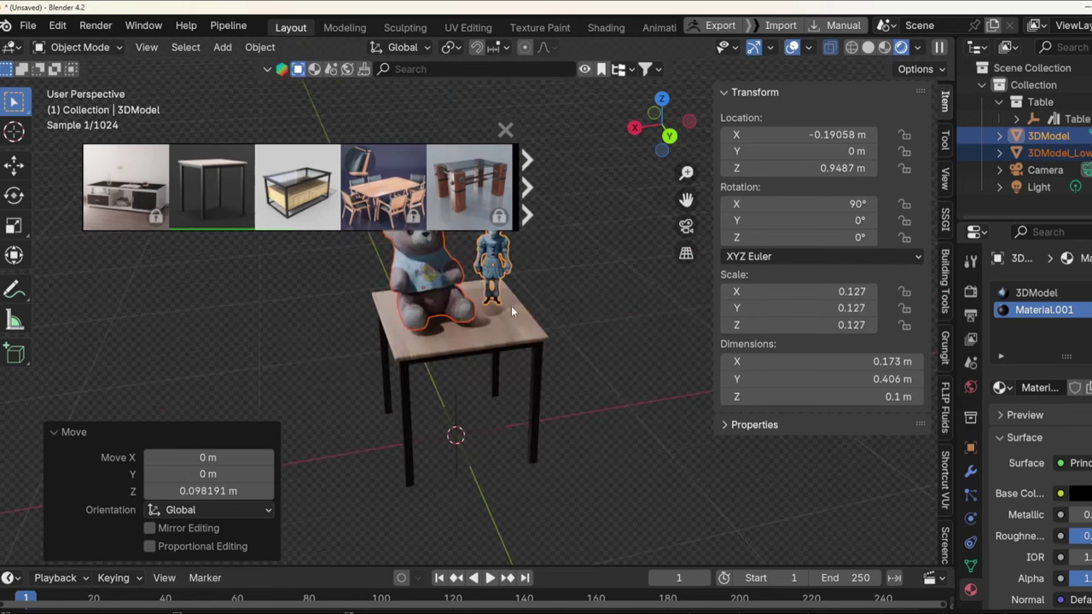
click(508, 129)
scroll(444, 270, up, 3)
Lower the models vertically toward the tabletop.
key(g)
key(z)
click(424, 318)
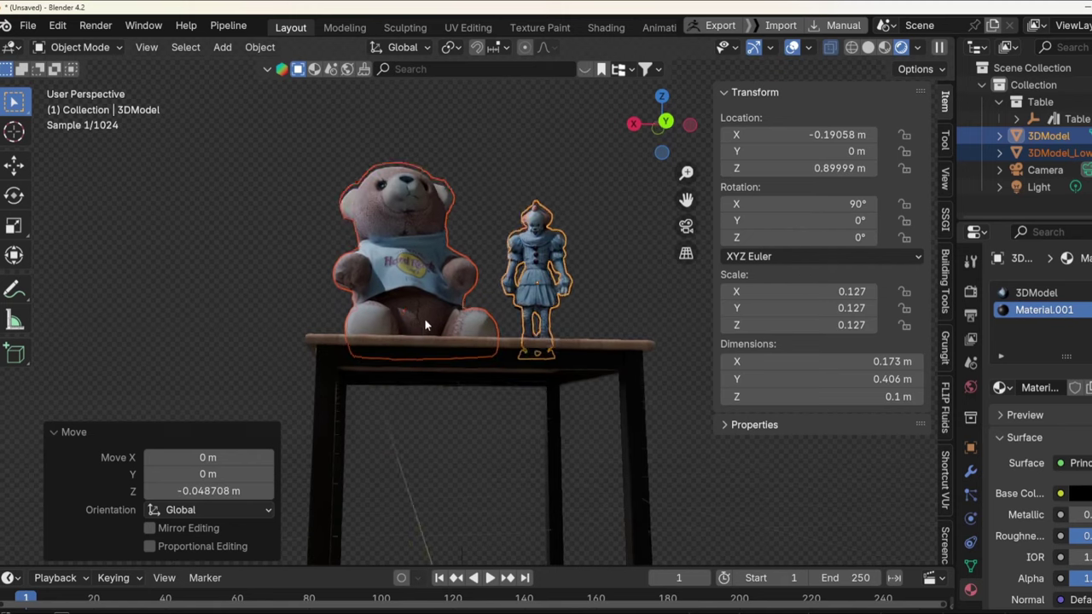
key(g)
key(z)
click(426, 303)
Rescale both models to 0.078, with a 1.118 enlargement, lowering them onto the table.
key(s)
click(542, 289)
key(g)
key(z)
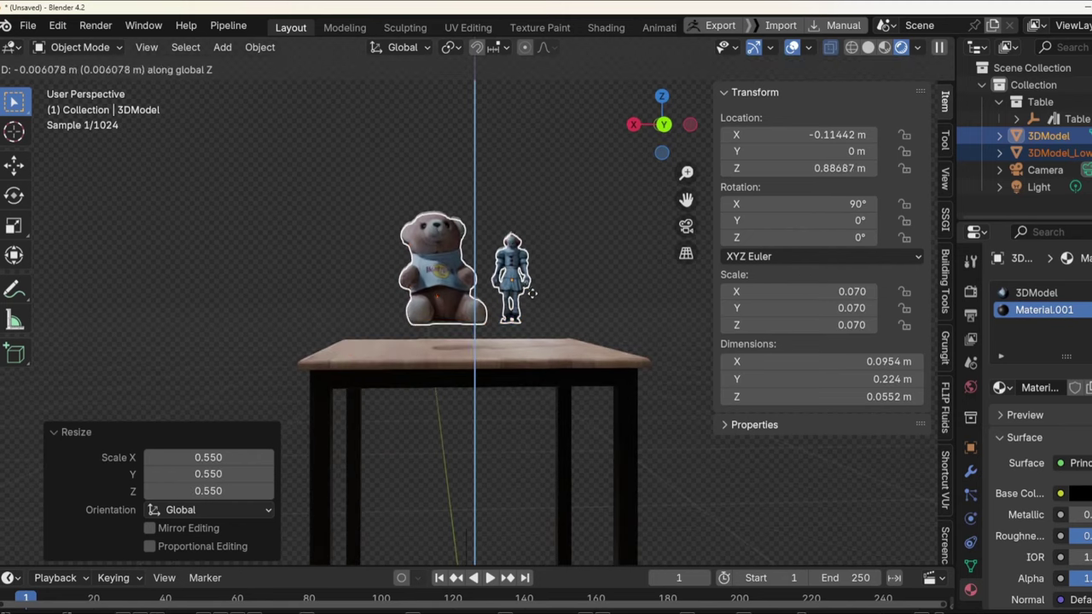
click(531, 308)
key(s)
click(587, 324)
In Front Orthographic view, lower the Pennywise figure so its feet sit on the tabletop.
scroll(420, 346, up, 5)
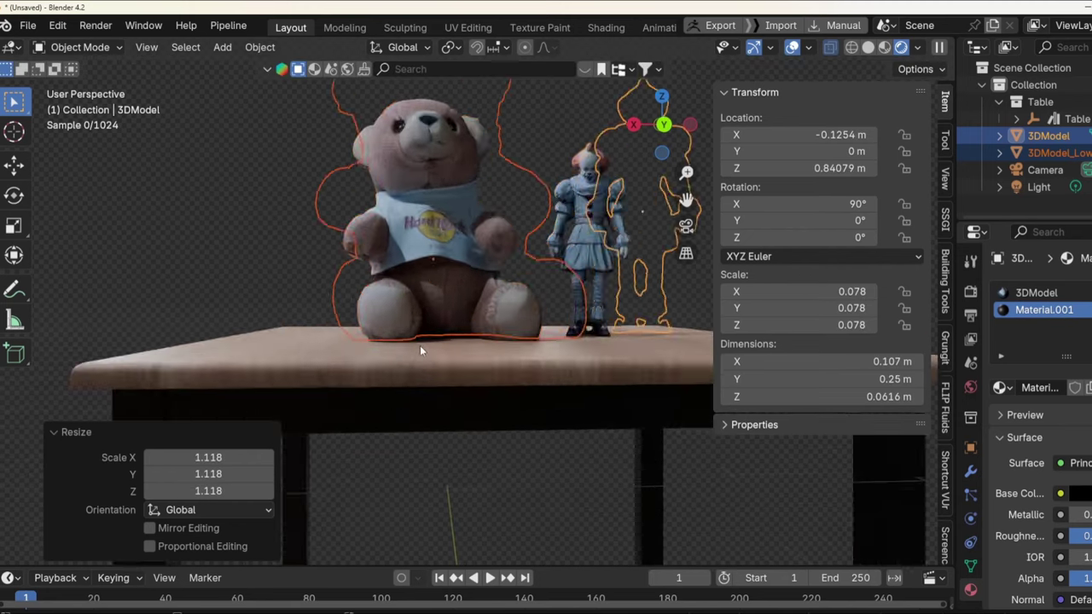
key(g)
key(z)
click(419, 343)
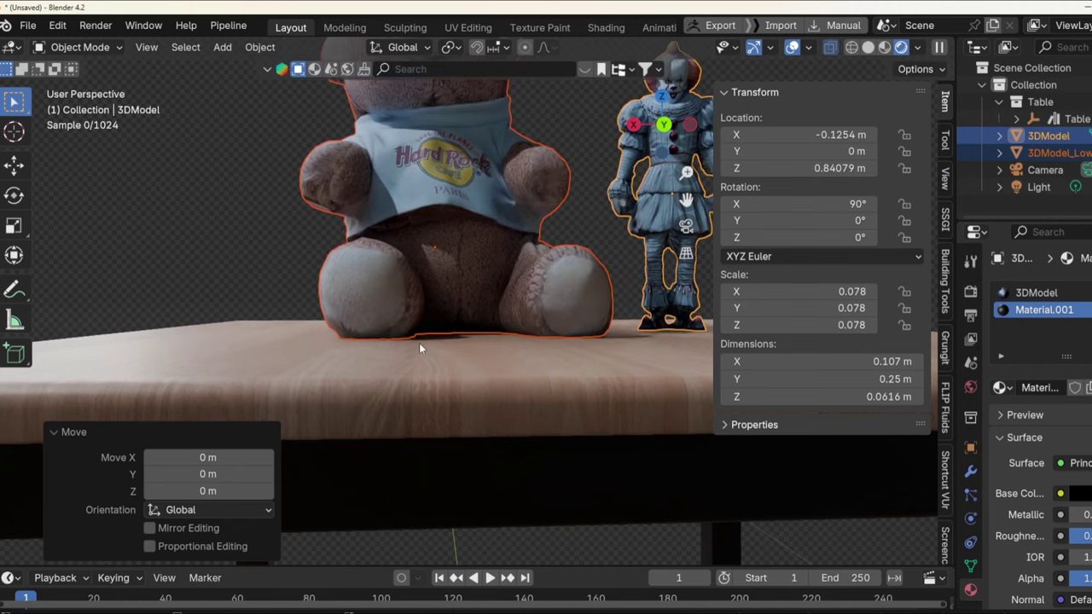
key(KP_1)
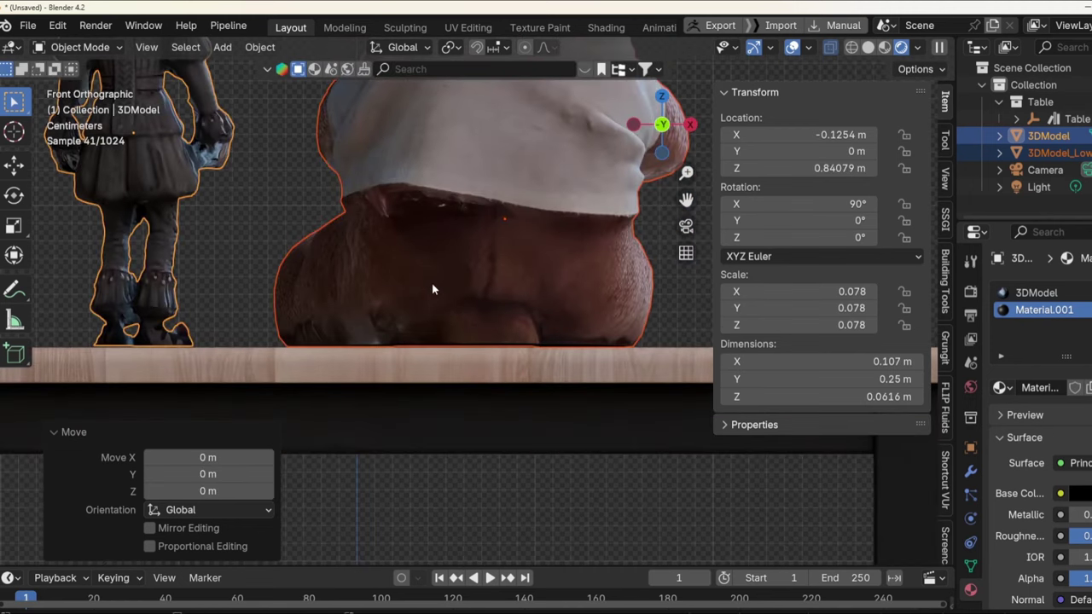
key(g)
key(z)
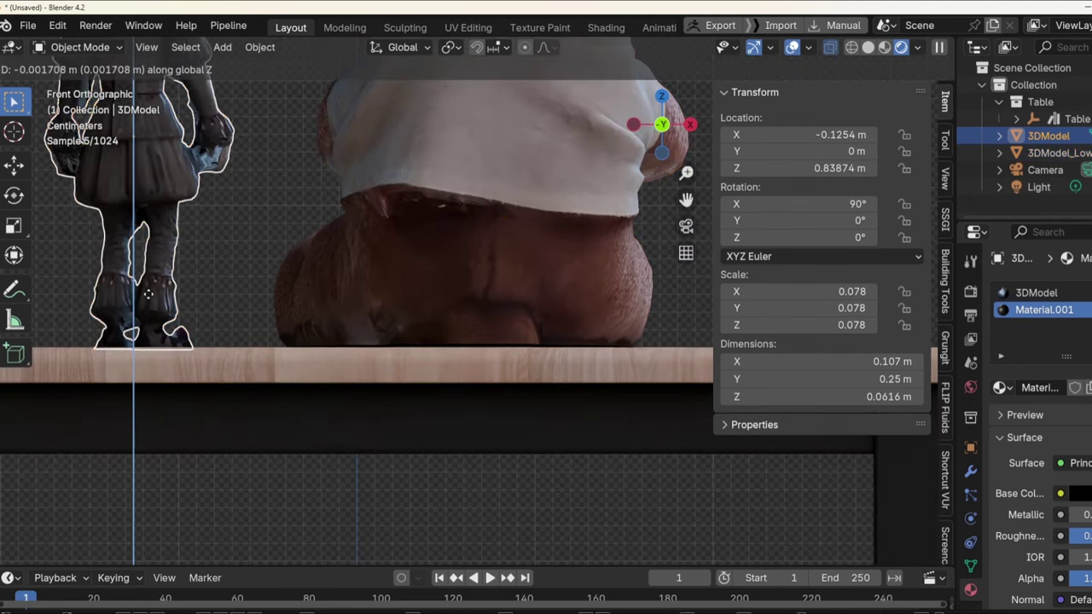
click(148, 290)
Orbit and zoom to inspect the bear and both models on the table.
middle_drag(147, 290, 556, 324)
scroll(556, 324, up, 8)
scroll(556, 324, down, 10)
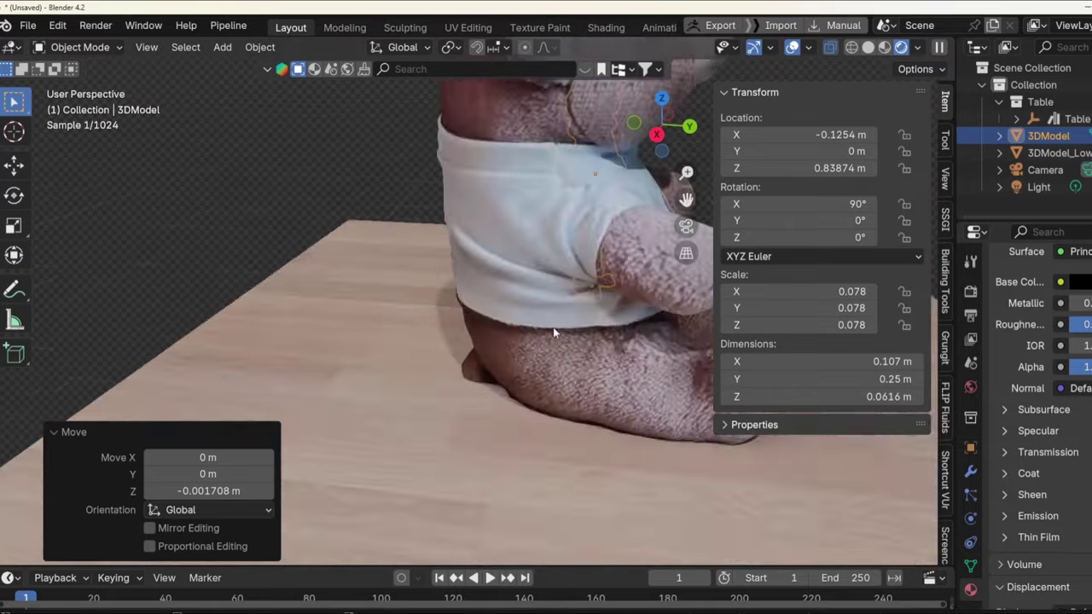
middle_drag(469, 317, 546, 329)
Check the clown's feet against the table edge from front, back and orbited views.
key(KP_1)
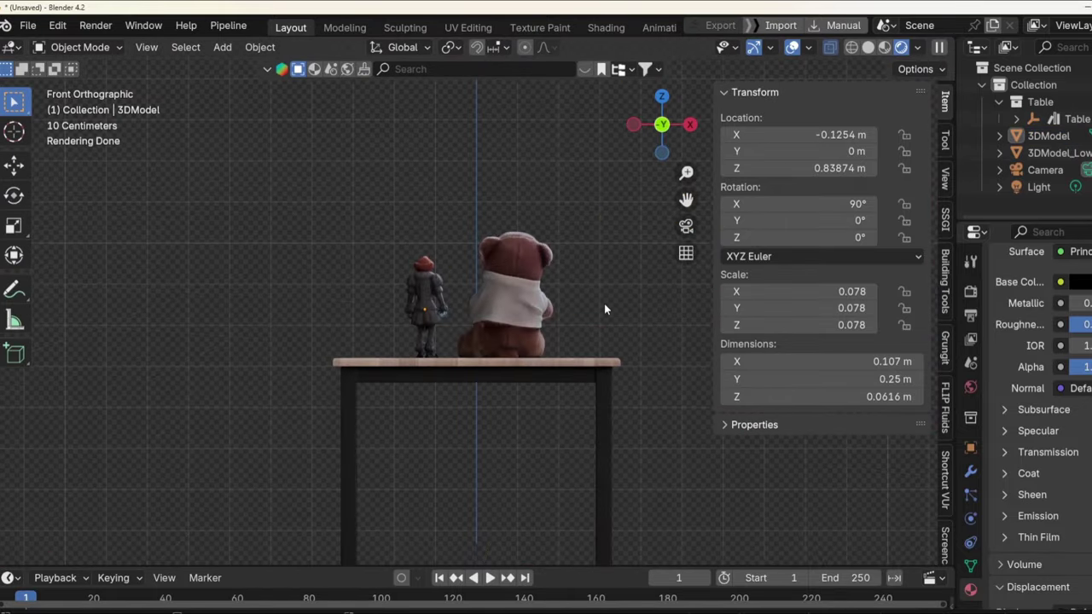
key(ctrl+KP_1)
scroll(604, 303, up, 10)
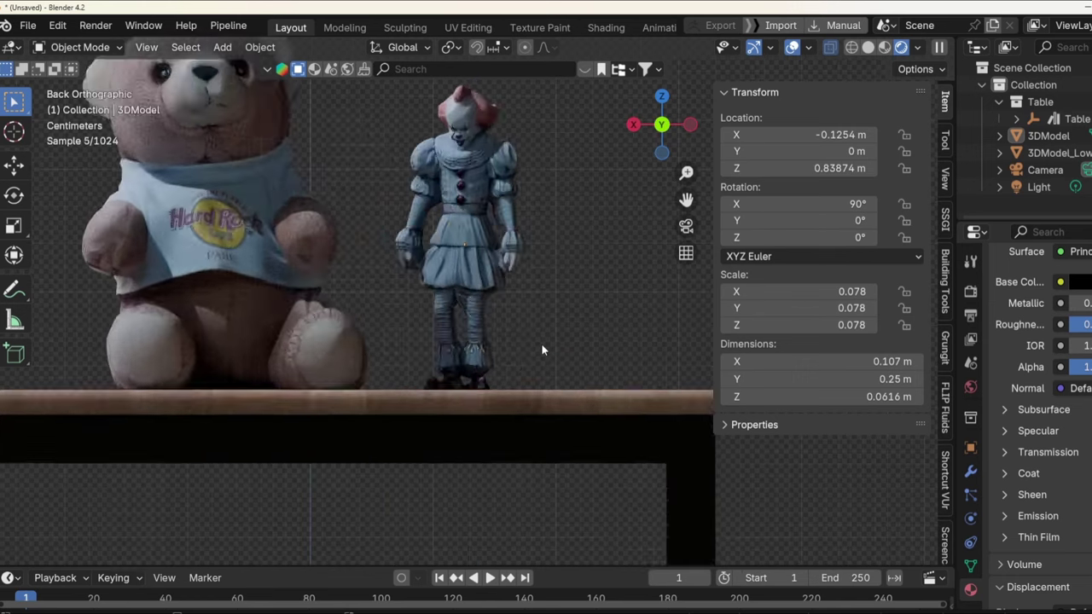
middle_drag(386, 422, 404, 399)
scroll(418, 408, up, 3)
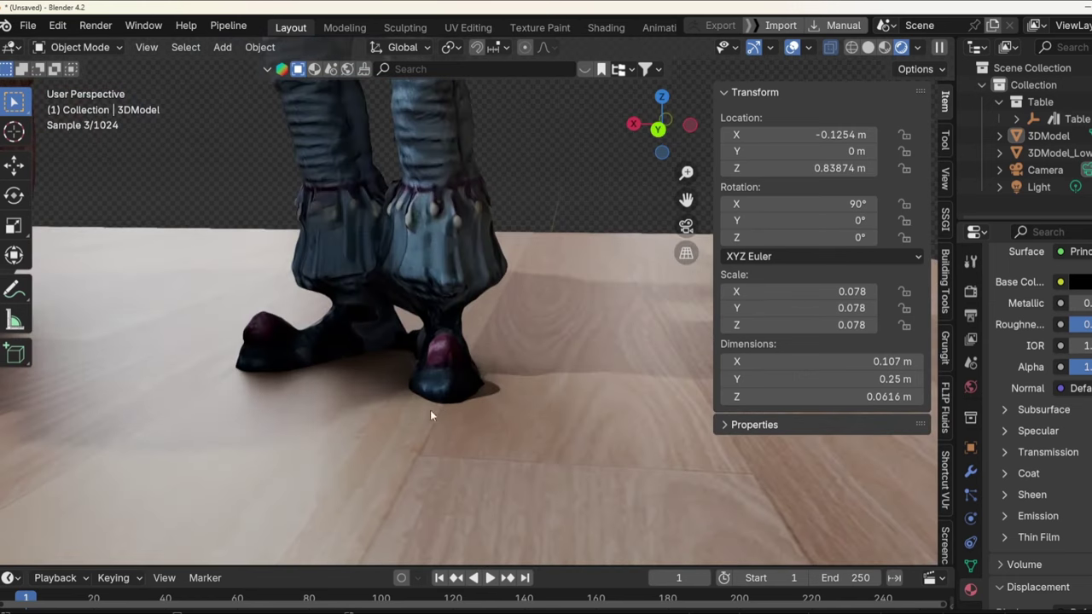
middle_drag(329, 359, 446, 370)
Nudge the Pennywise figure slightly up along Z to 0.83978 m so its feet touch the table.
click(451, 365)
key(g)
key(z)
click(498, 333)
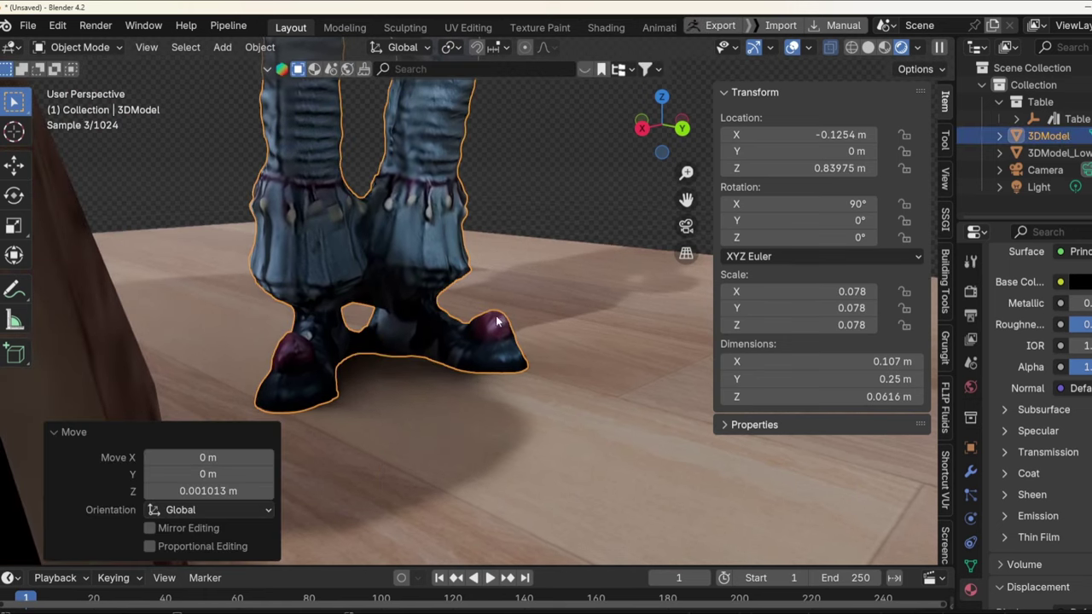
scroll(474, 376, up, 5)
key(g)
key(z)
click(522, 367)
middle_drag(522, 366, 519, 338)
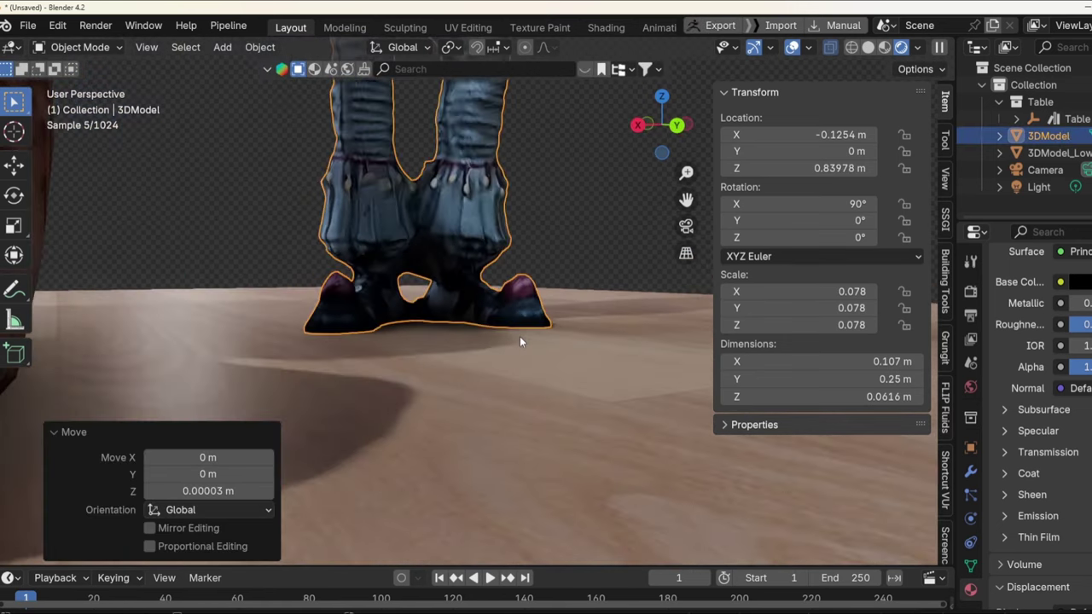
Verify the feet from front and back views, then deselect the figure.
key(KP_1)
scroll(519, 338, down, 3)
key(ctrl+KP_1)
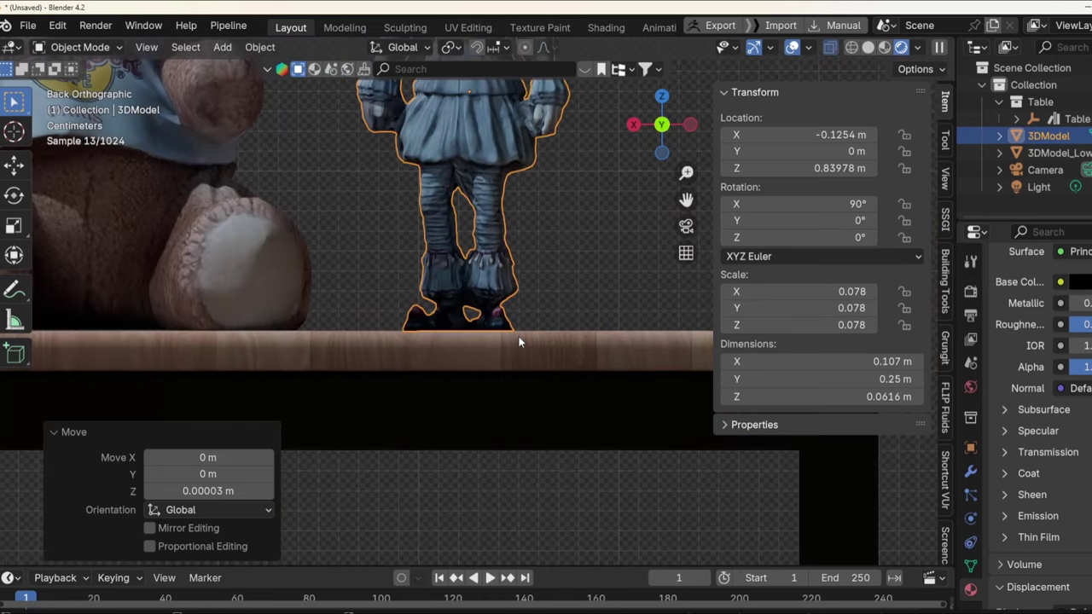
scroll(520, 341, down, 5)
scroll(407, 219, up, 2)
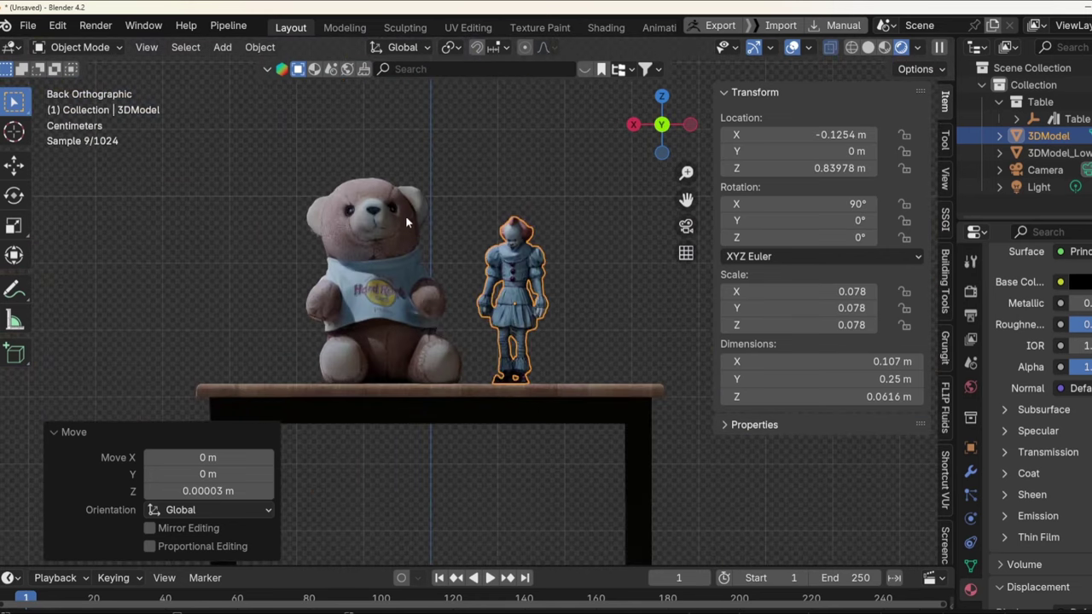
click(568, 266)
scroll(568, 266, up, 5)
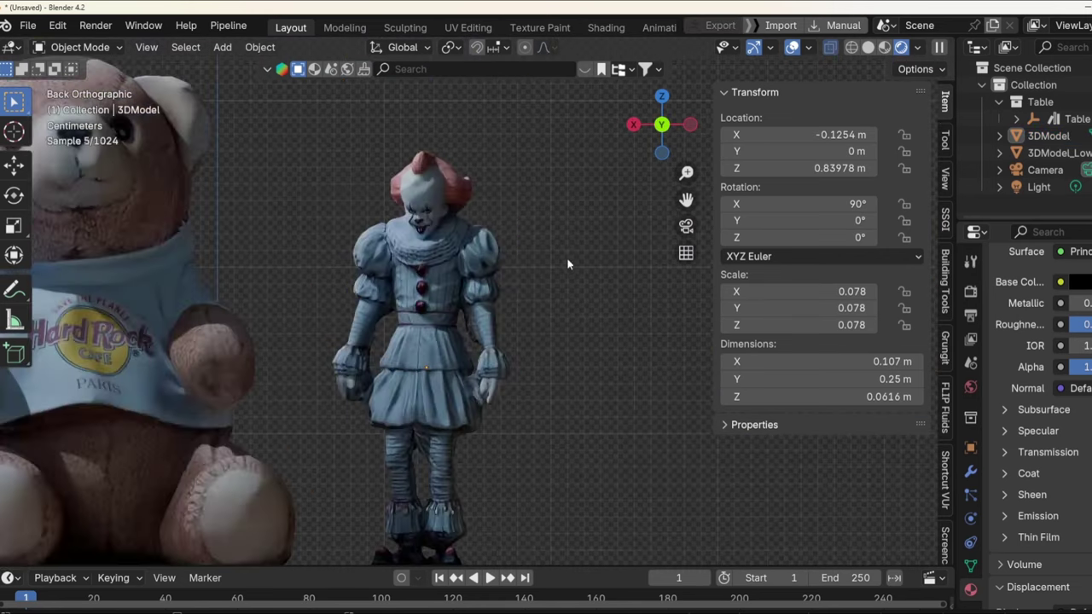
scroll(490, 315, down, 5)
scroll(460, 343, up, 2)
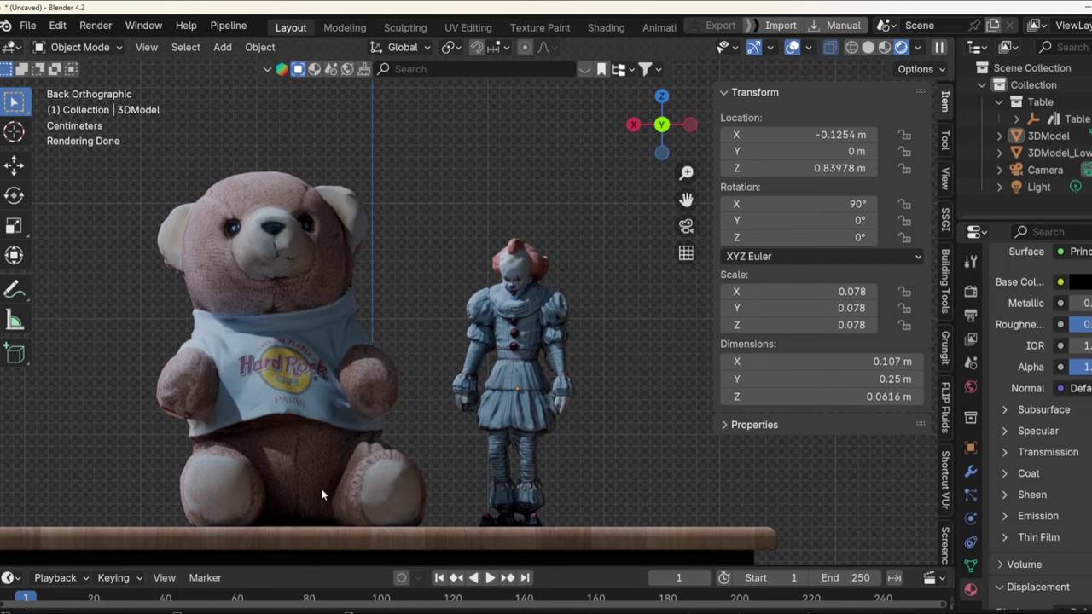
Rotate the Pennywise figure -7.08° about Z, cancelling a trial resize.
scroll(514, 344, down, 1)
click(522, 362)
key(r)
key(z)
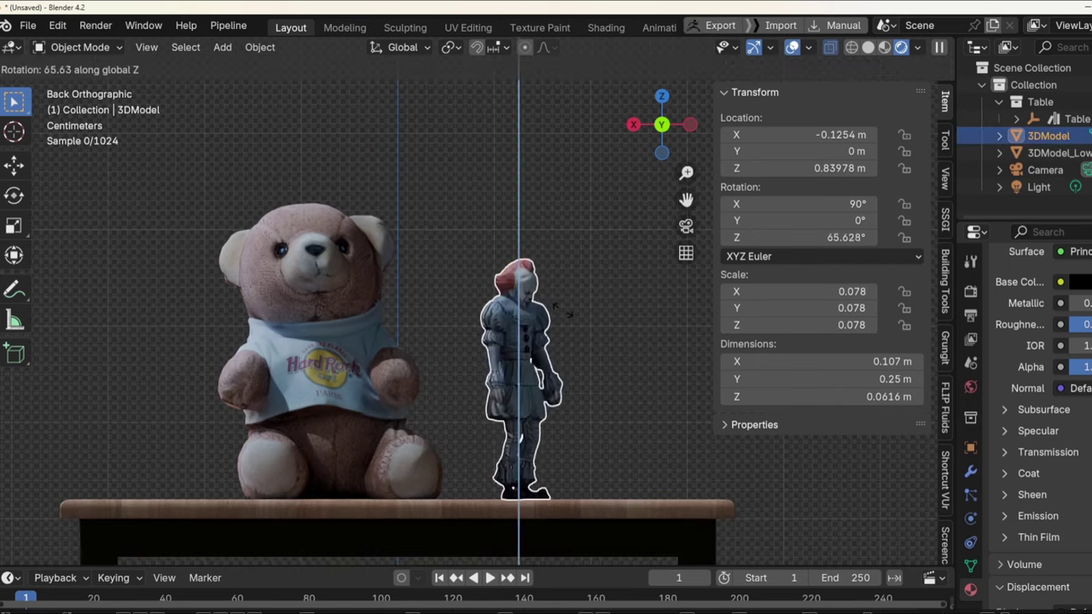
click(646, 418)
key(s)
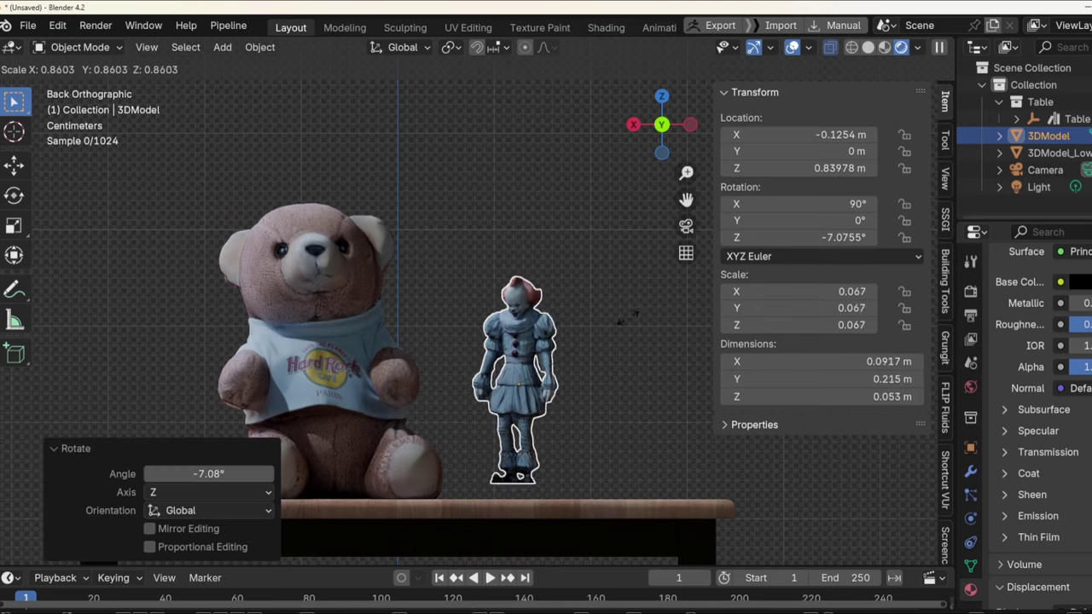
key(Escape)
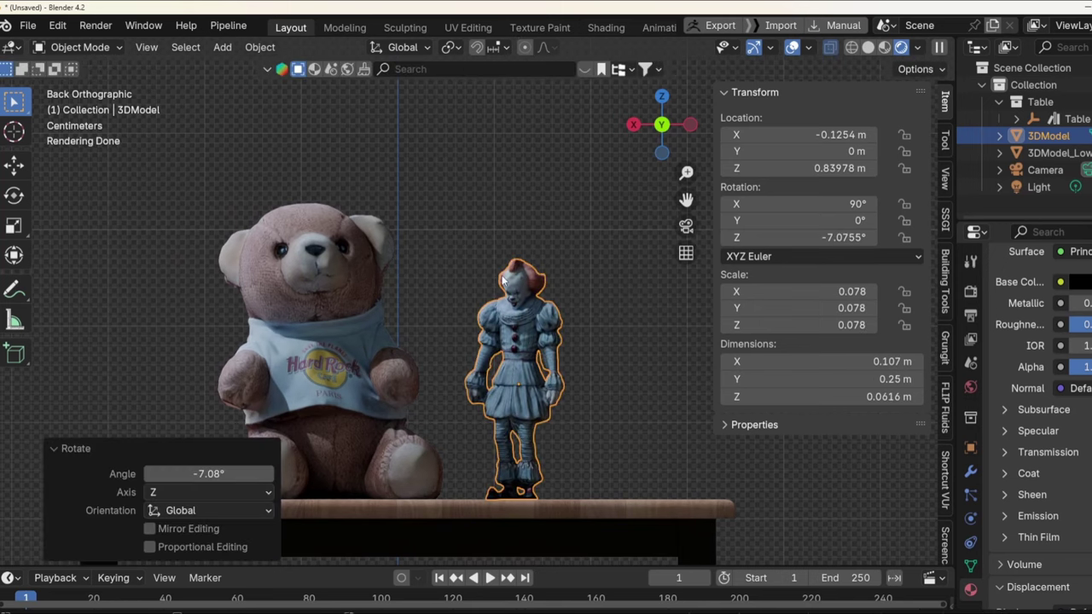
Orbit to a perspective view and enter Edit Mode on the figure's mesh.
middle_drag(515, 365, 418, 341)
key(Tab)
scroll(638, 360, up, 5)
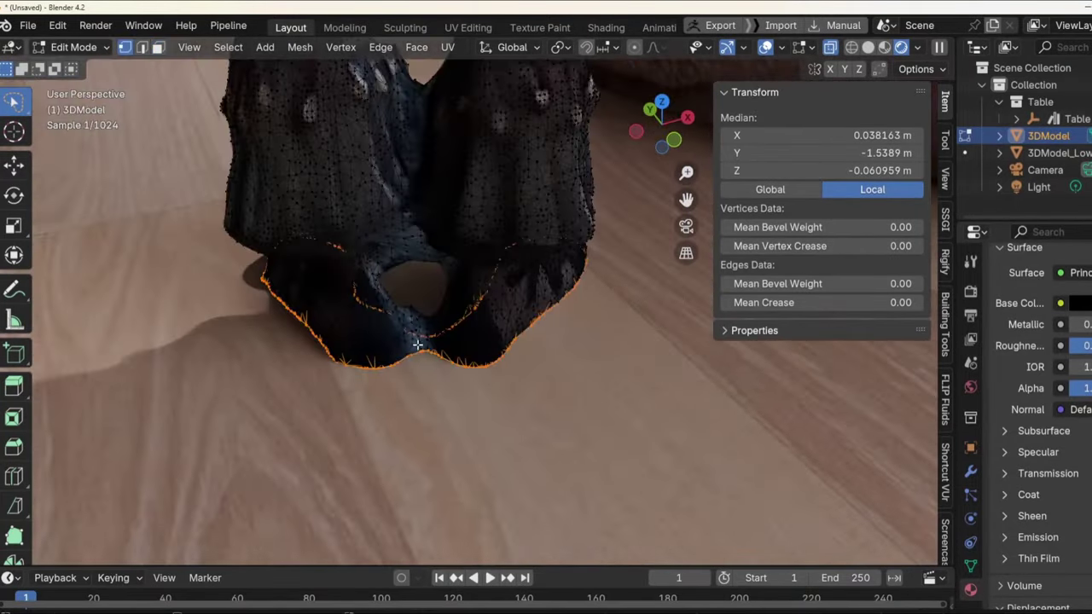
Snap the 3D cursor to the lowest vertex of Pennywise's sole.
key(1)
click(424, 349)
scroll(426, 352, up, 6)
click(428, 334)
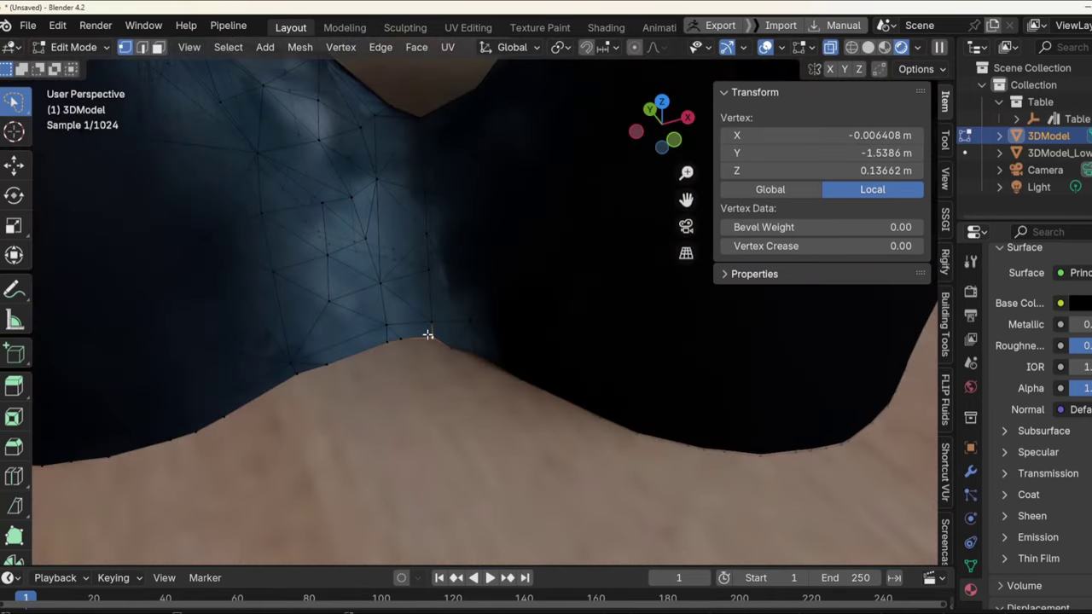
scroll(424, 340, down, 8)
key(shift+s)
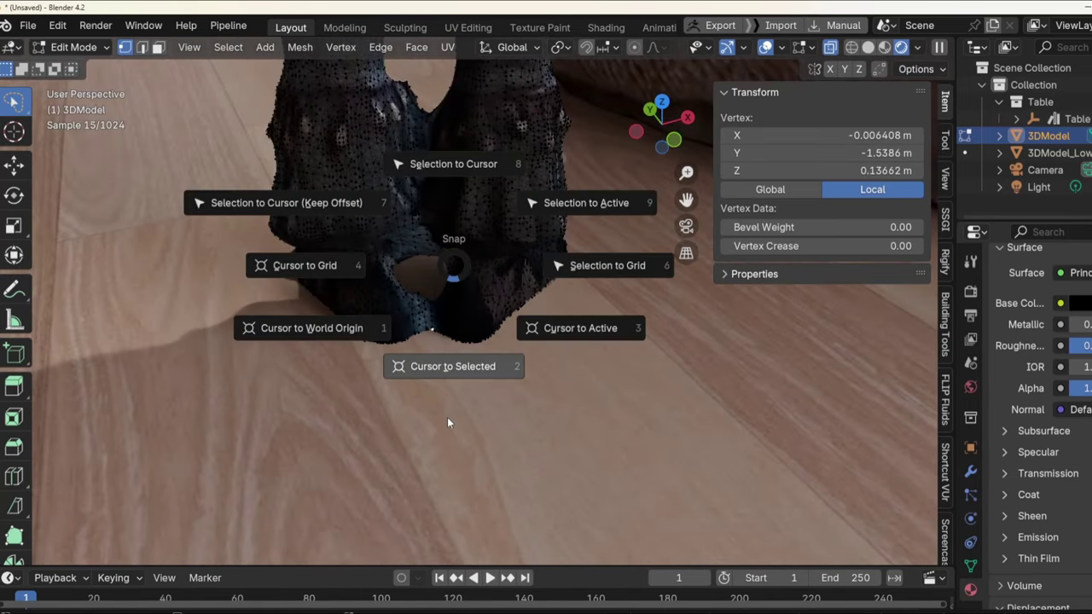
click(451, 394)
Back in Object Mode, set Pennywise's origin to the 3D cursor.
key(Tab)
right_click(427, 298)
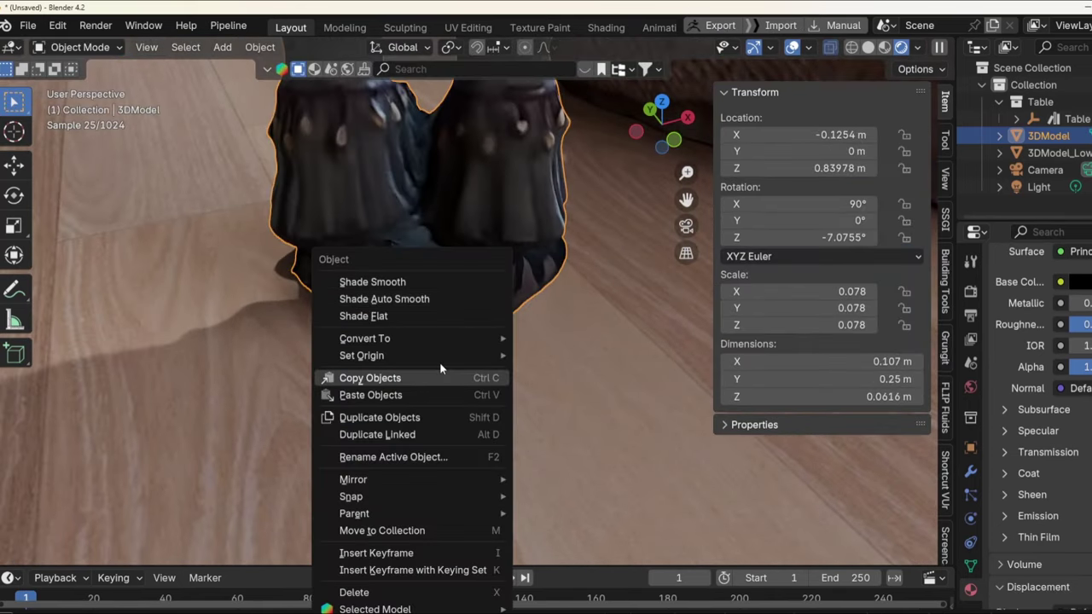
mouse_move(452, 356)
click(617, 392)
scroll(550, 309, down, 10)
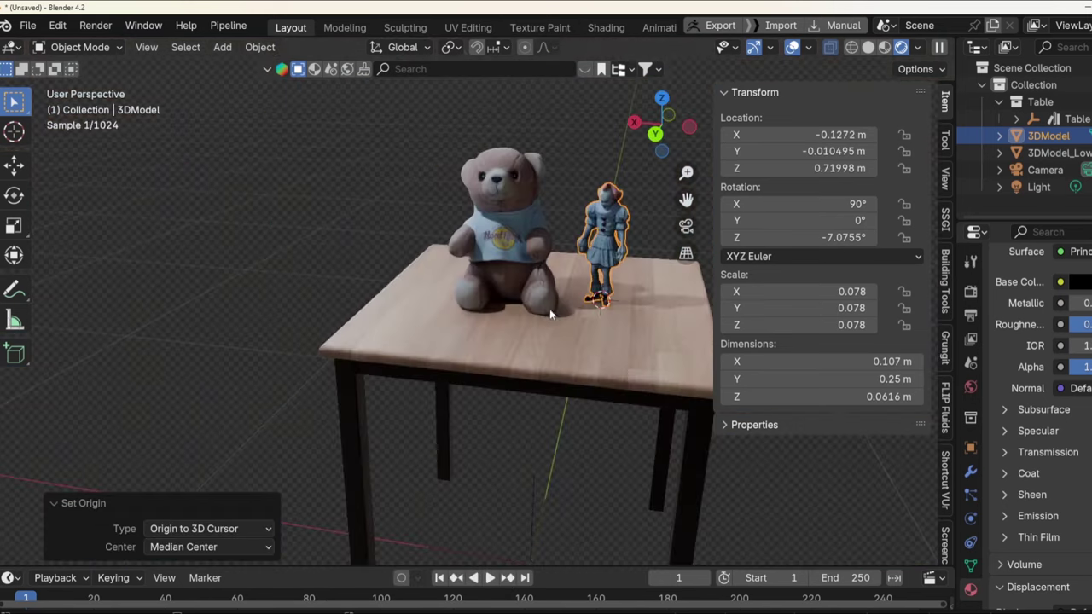
scroll(588, 255, down, 3)
Cancel trial resize and Z-rotation of the figure, then return to front view.
key(s)
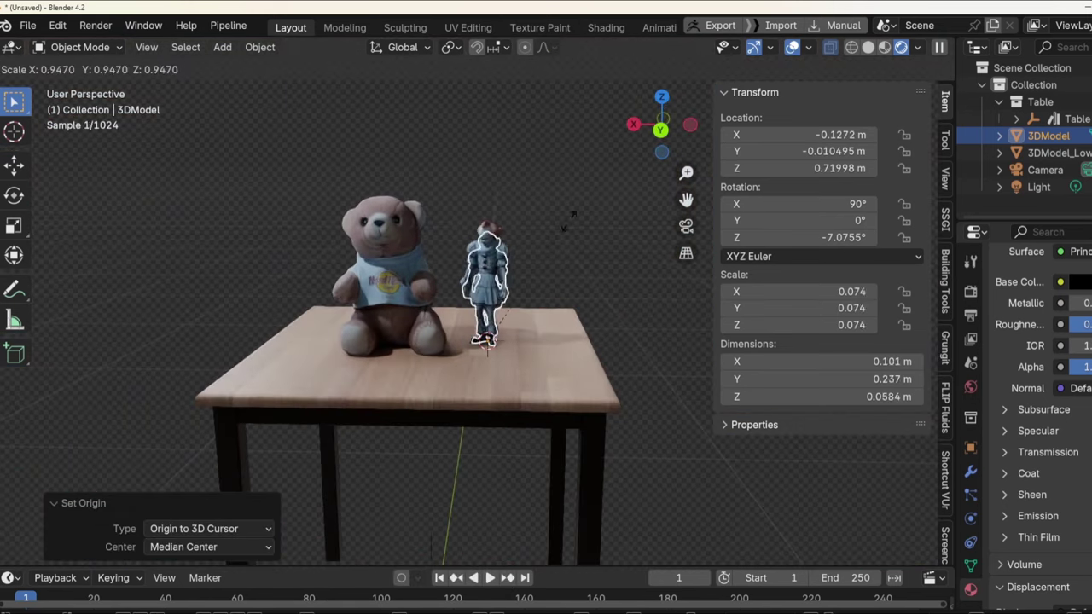
key(Escape)
key(r)
key(z)
key(Escape)
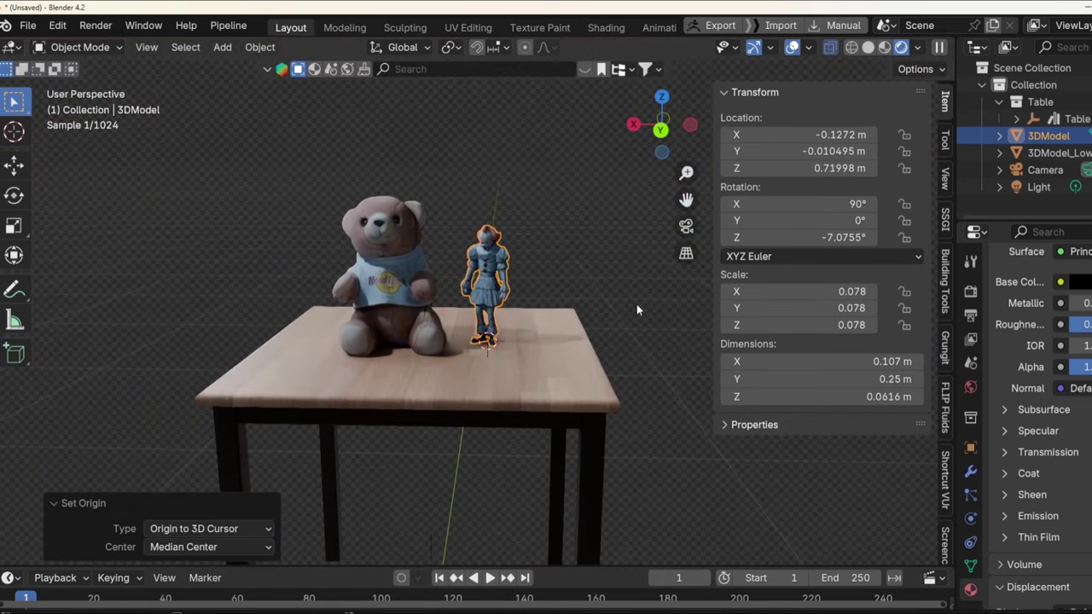
key(KP_1)
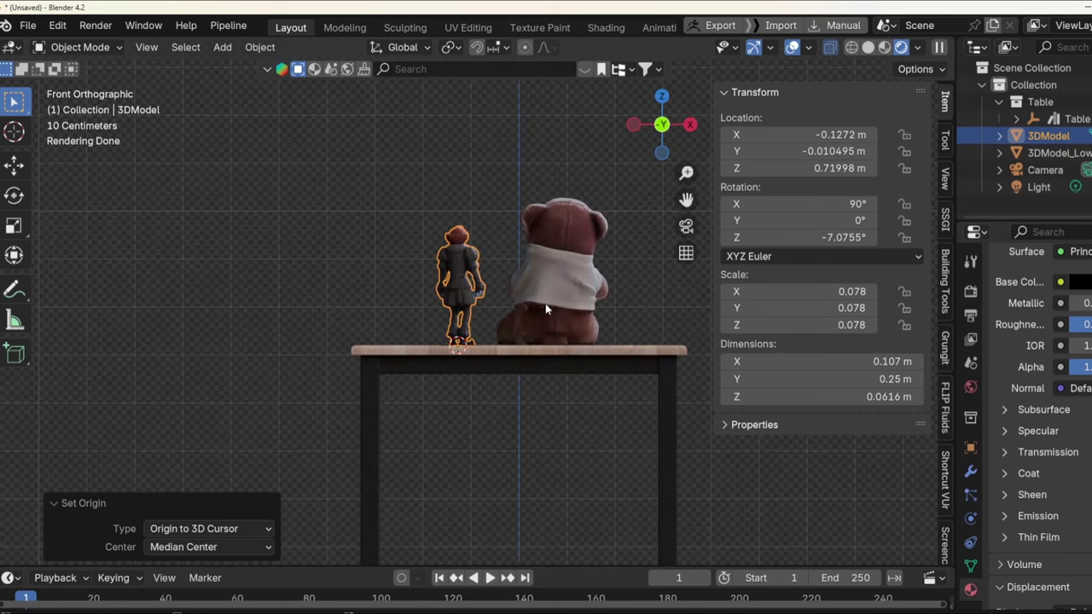
Select the teddy bear, enter Edit Mode, and orbit to see its base.
click(545, 304)
key(Tab)
scroll(502, 326, up, 8)
middle_drag(502, 327, 591, 387)
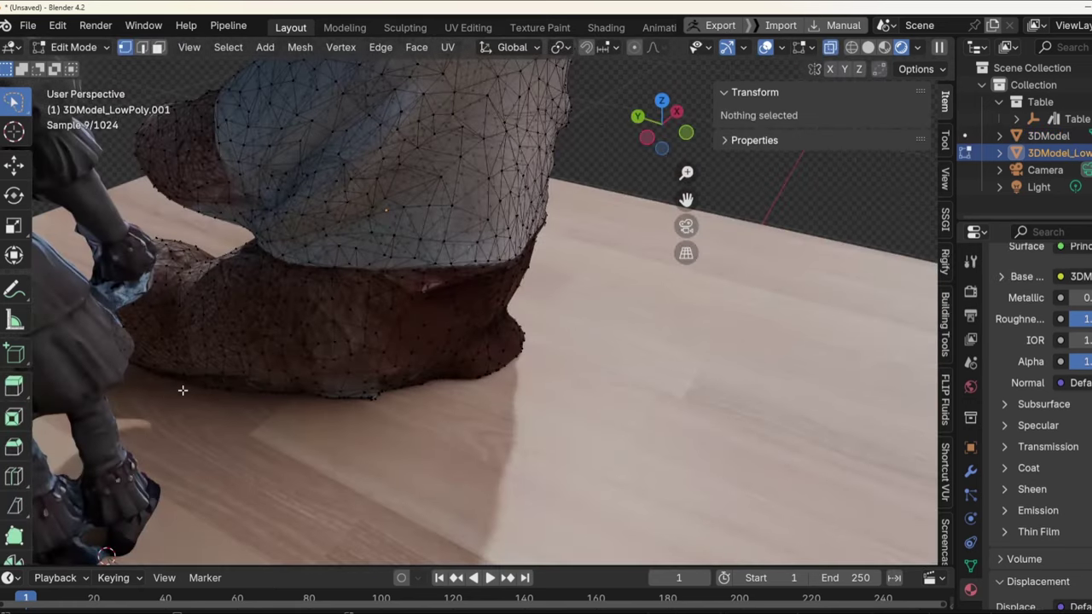
Select all the bear's vertices and snap the 3D cursor to the selection.
click(390, 349)
middle_drag(390, 349, 542, 387)
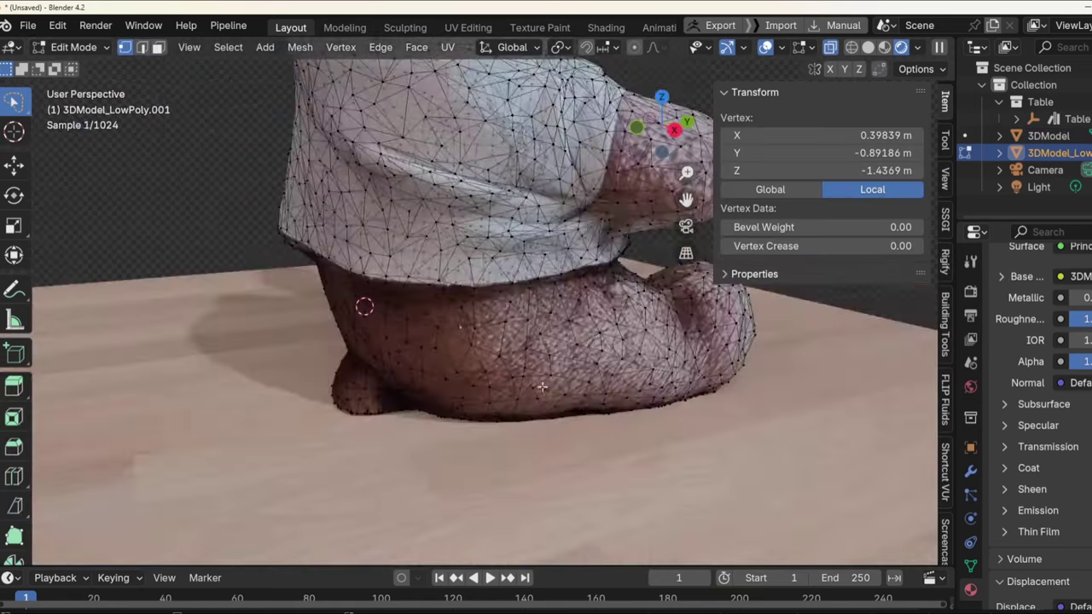
key(a)
key(shift+s)
click(616, 389)
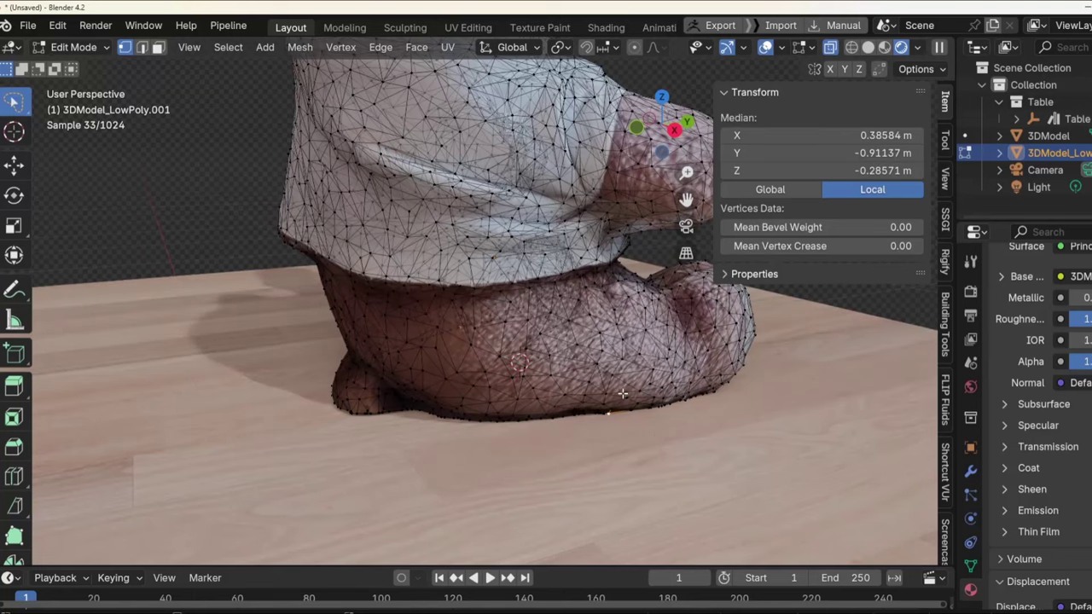
In Object Mode, set the bear's origin to the 3D cursor at its base.
key(Tab)
middle_drag(486, 373, 621, 409)
middle_drag(378, 361, 301, 337)
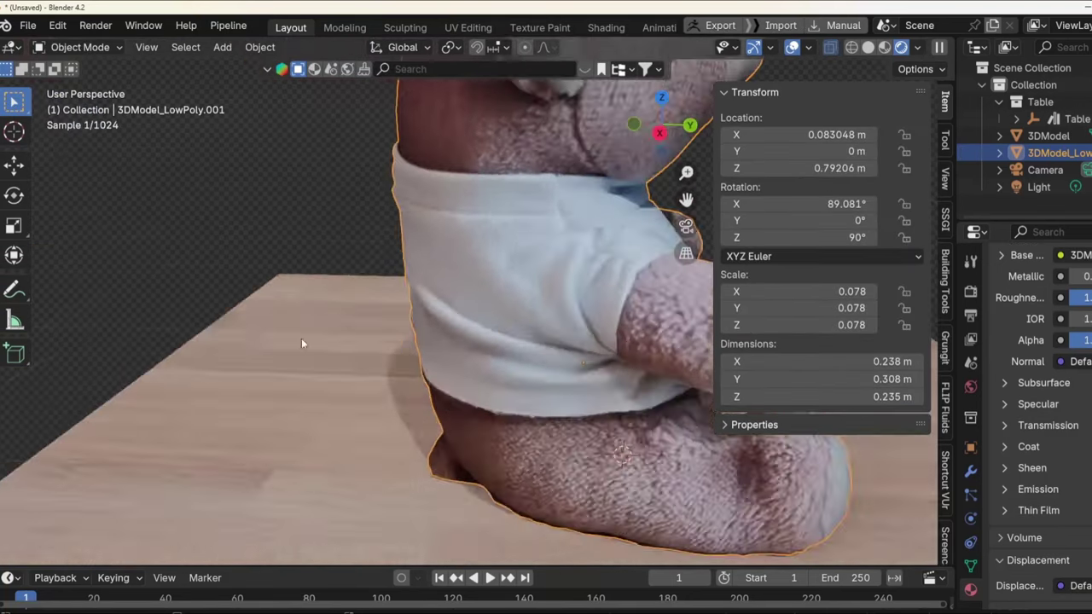
scroll(513, 373, down, 4)
right_click(512, 373)
click(642, 388)
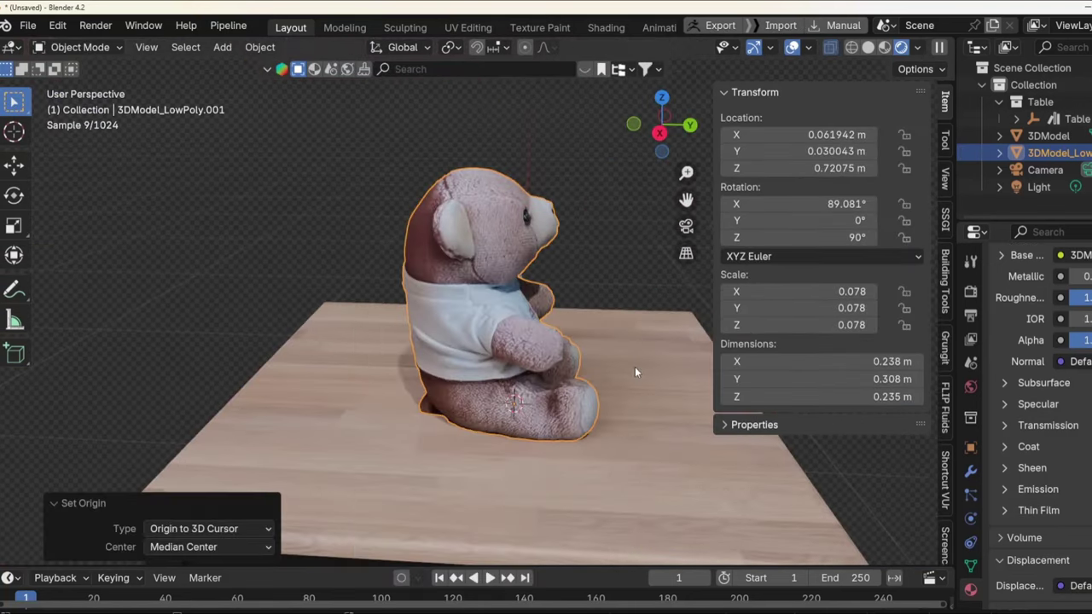
Check the bear from front and back views, cancelling a trial resize.
key(KP_1)
key(ctrl+KP_1)
scroll(635, 372, down, 2)
key(s)
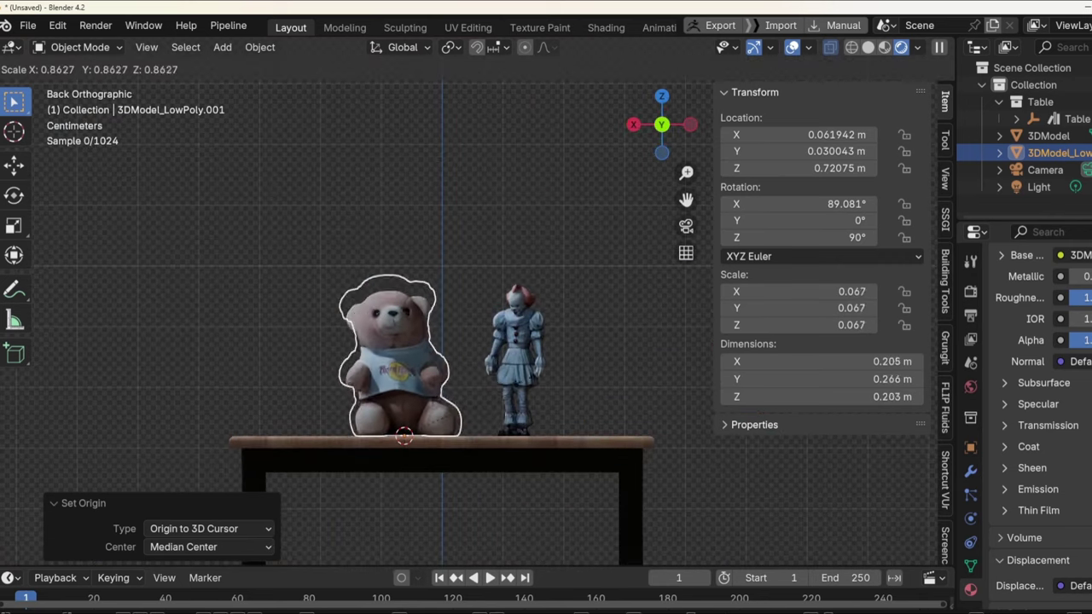
key(Escape)
scroll(573, 231, up, 2)
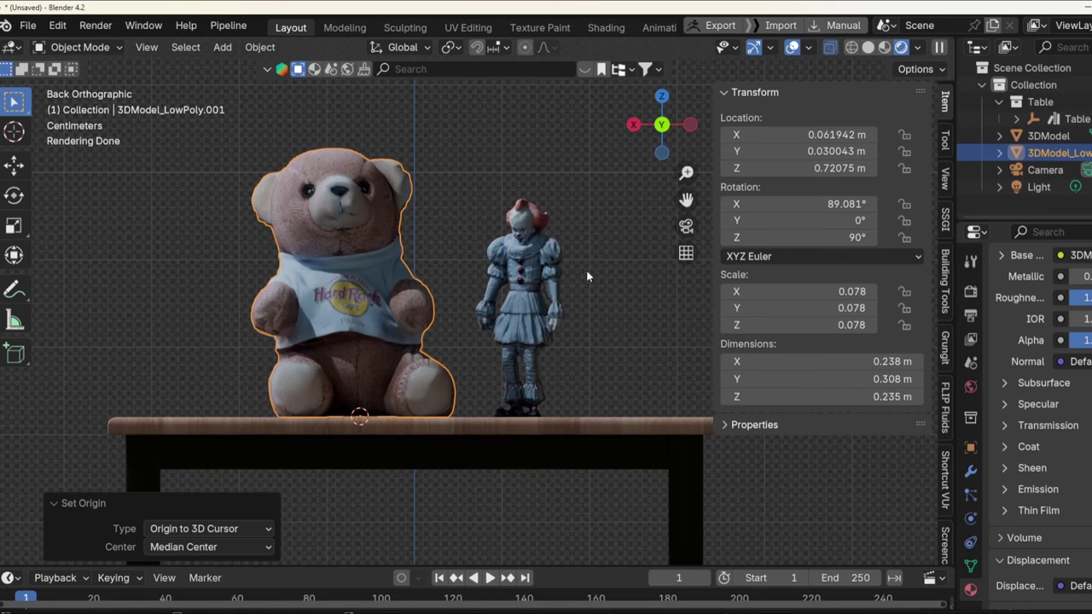
shift+middle_drag(478, 320, 496, 327)
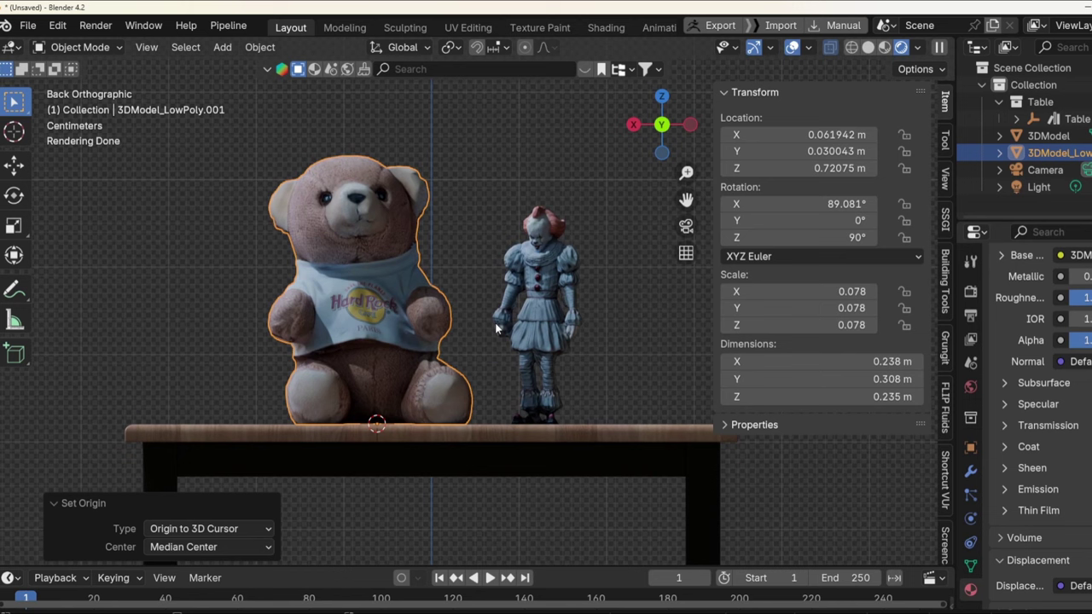
scroll(509, 224, up, 4)
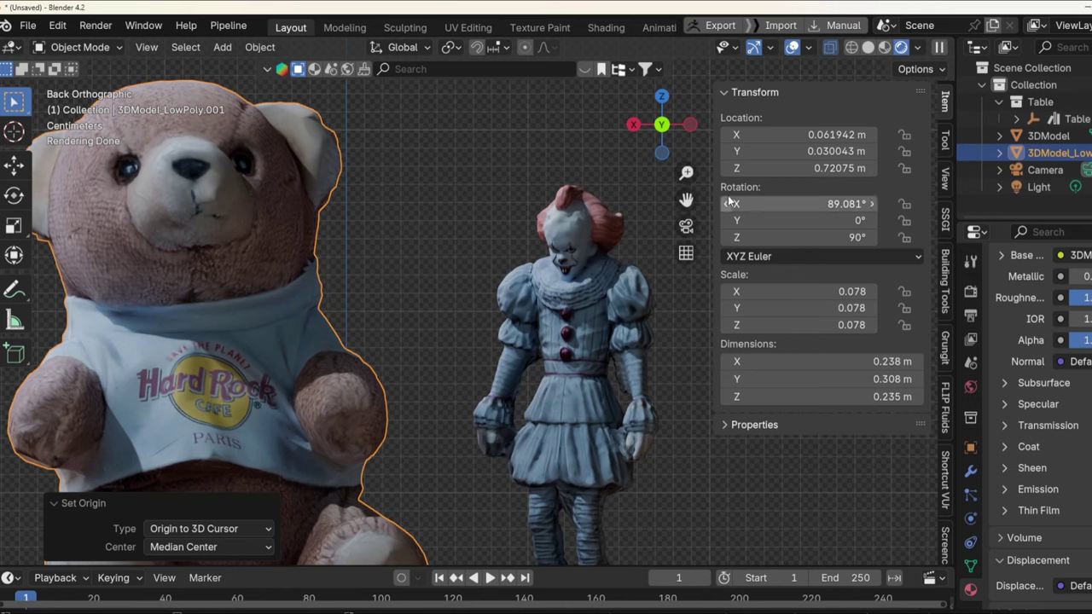
scroll(448, 319, down, 4)
scroll(568, 230, down, 2)
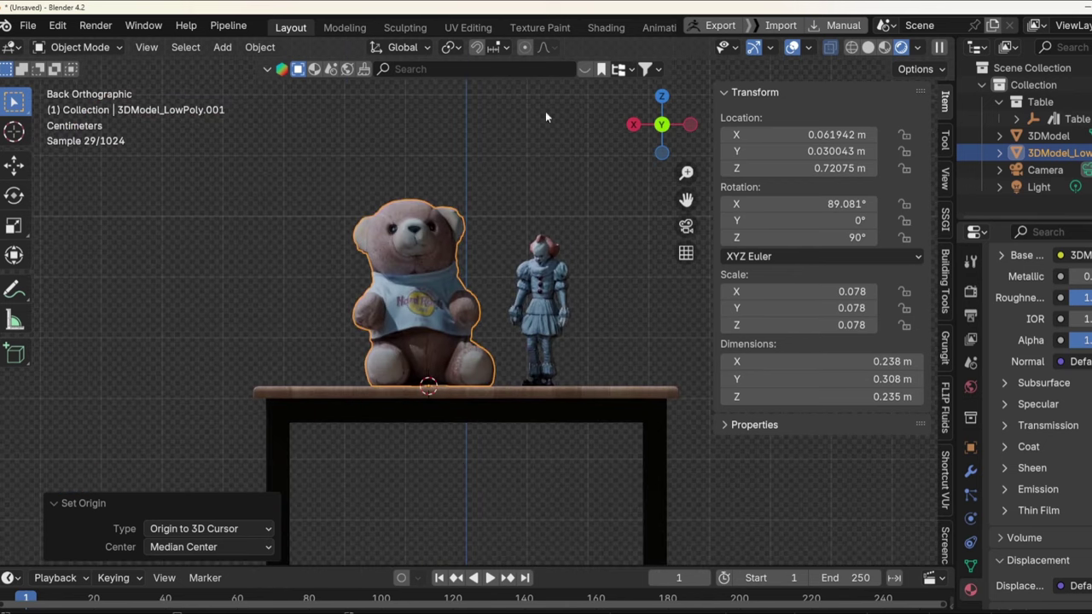